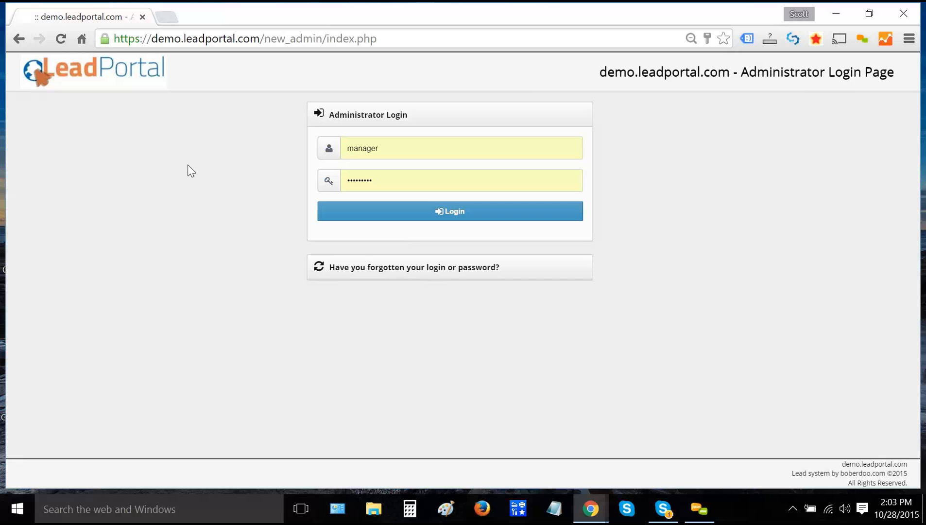
Log in to the administrator area with the prefilled credentials and look through the Lead Types list in Settings
left_click(406, 218)
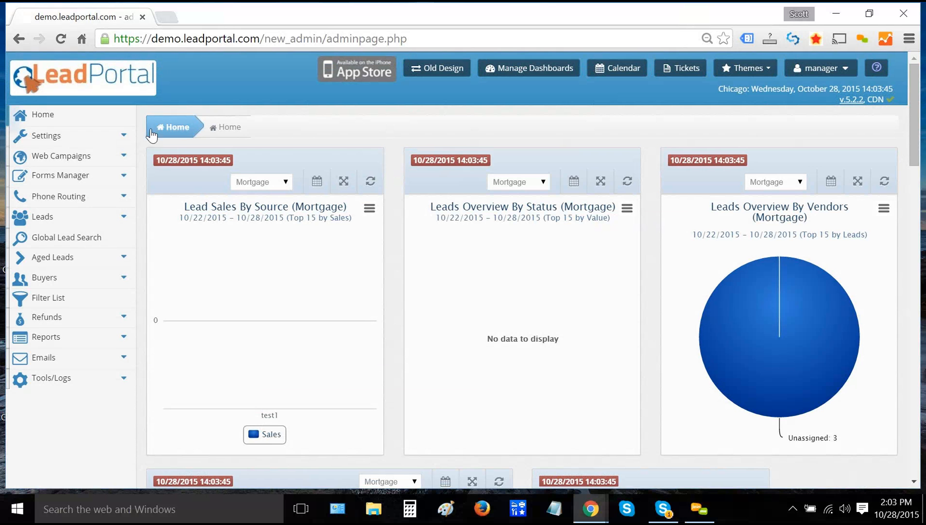
left_click(48, 136)
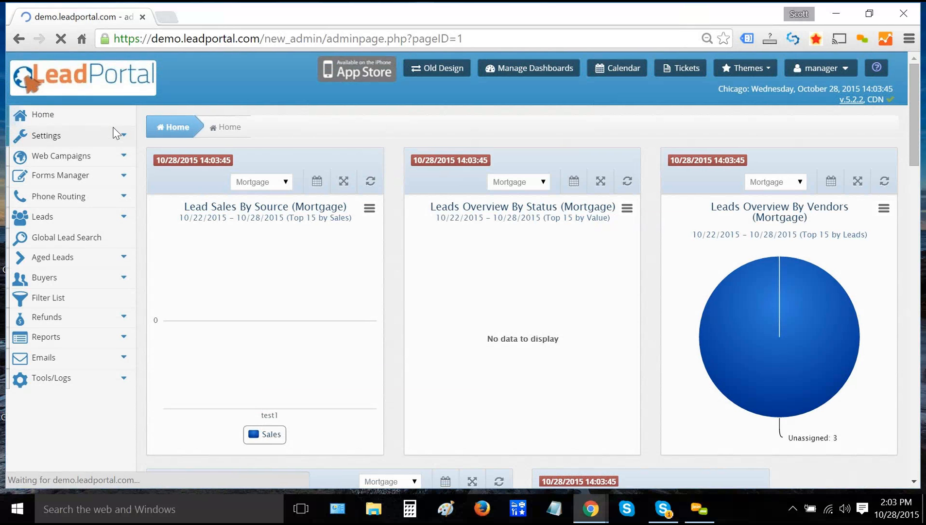
left_click(48, 217)
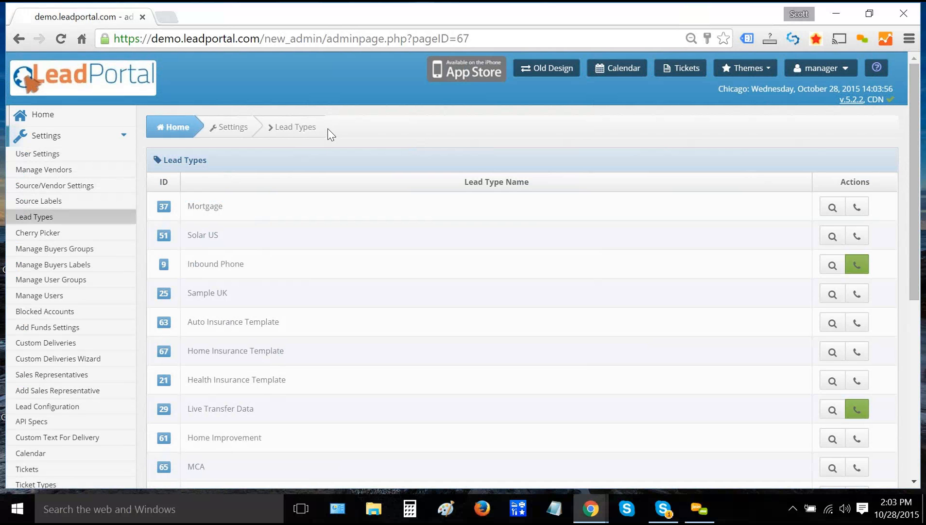
scroll(409, 199, "down", 3)
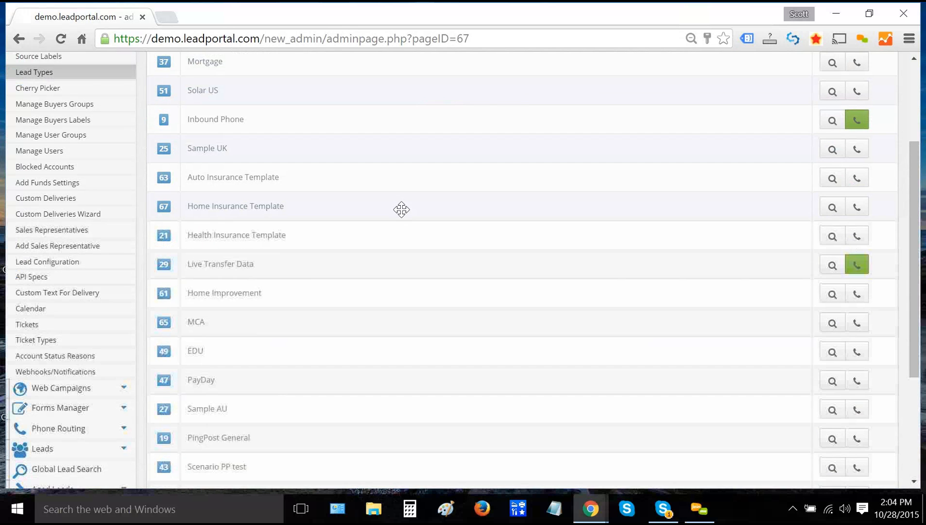
scroll(410, 199, "up", 3)
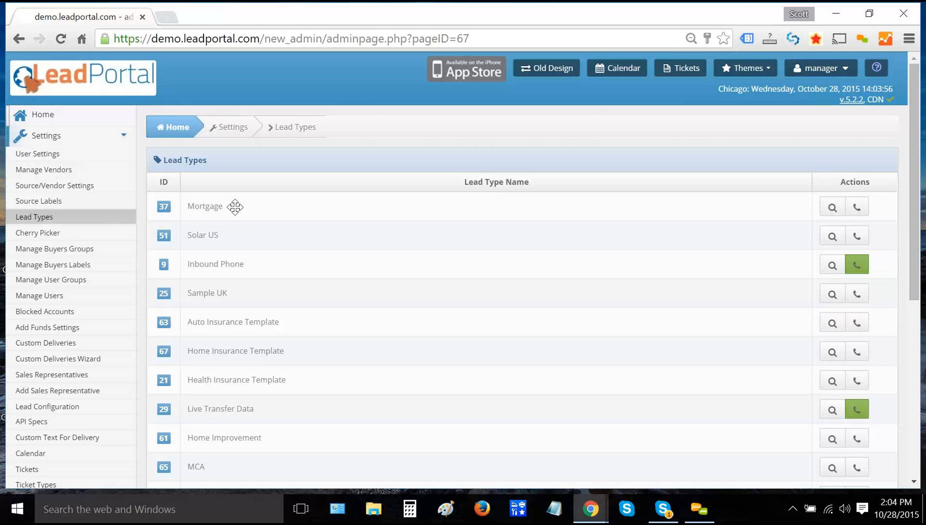
Open the post specification of the Mortgage lead type and examine its required and optional request fields
left_click(211, 209)
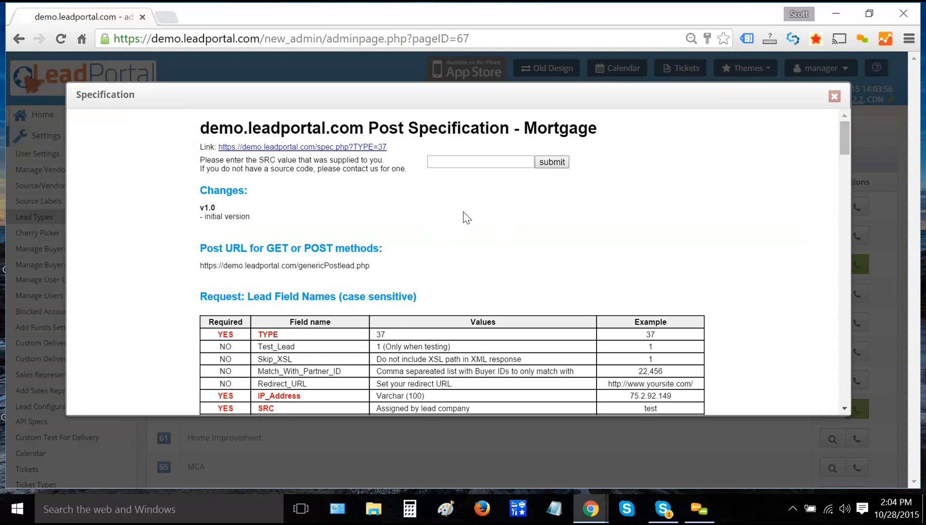
scroll(463, 209, "down", 4)
scroll(465, 215, "down", 2)
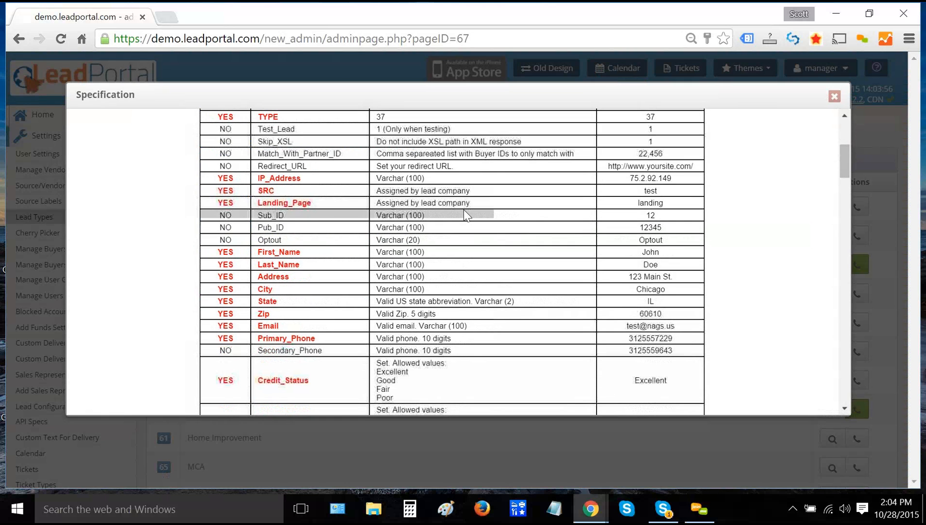
scroll(465, 215, "up", 4)
scroll(464, 216, "down", 7)
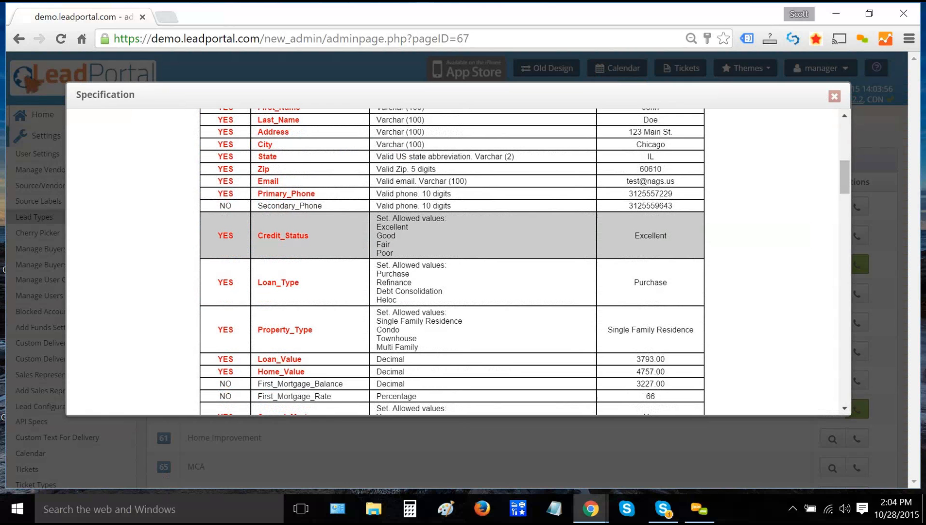
scroll(530, 250, "down", 10)
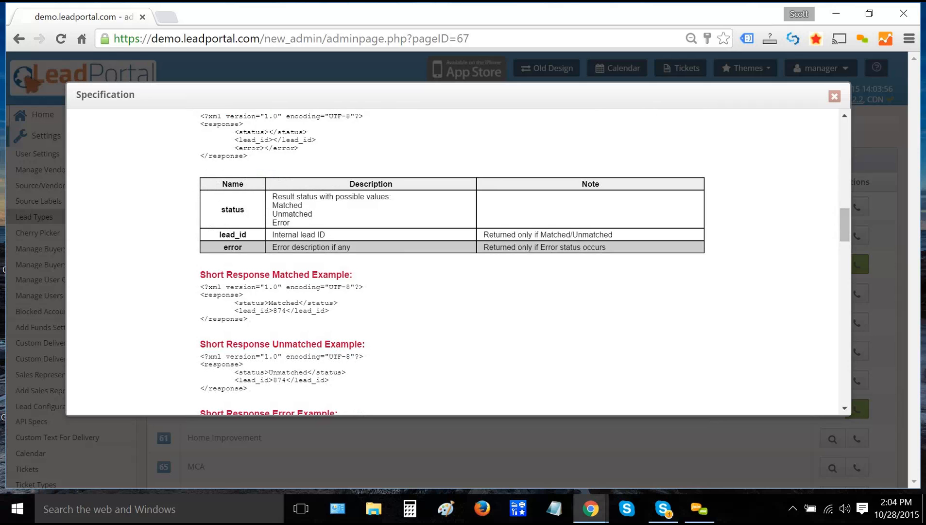
Examine the Short Response format in the Mortgage specification, including its status values and the matched, unmatched and error examples
scroll(494, 246, "up", 2)
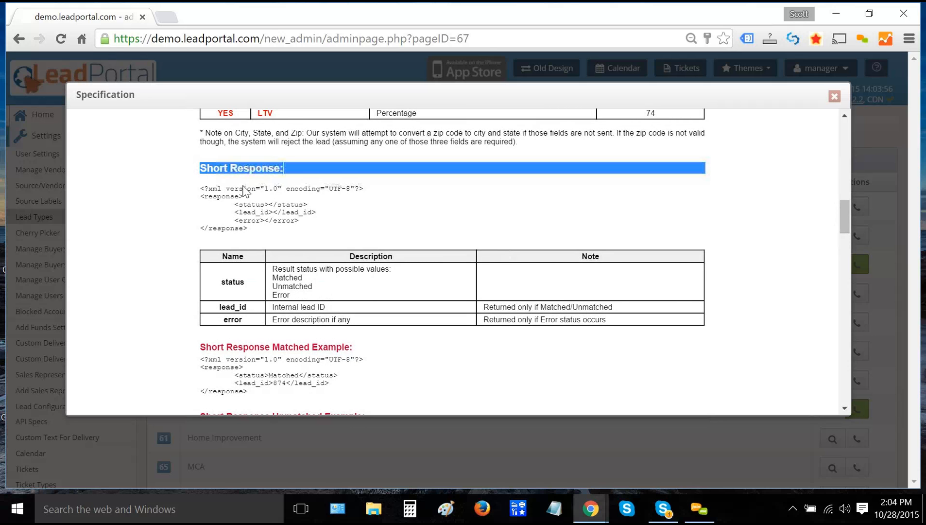
scroll(280, 204, "down", 2)
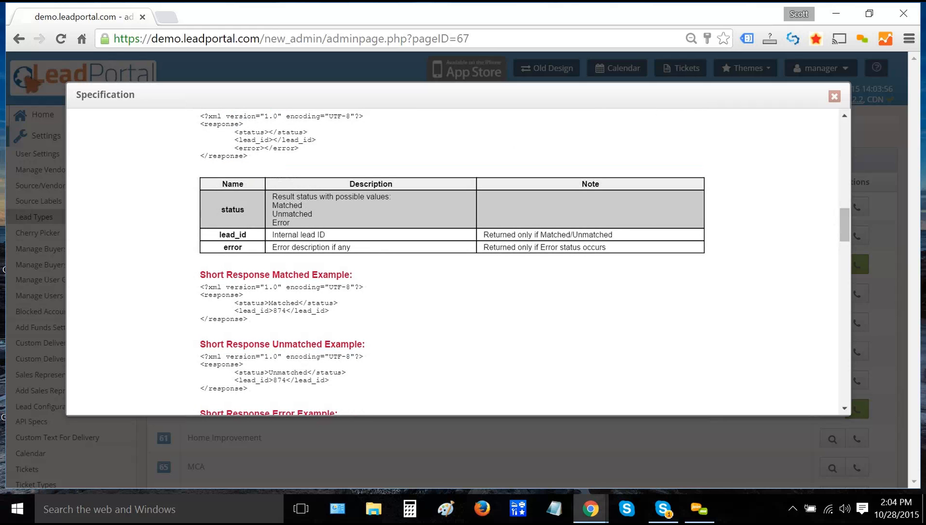
double_click(287, 205)
double_click(291, 214)
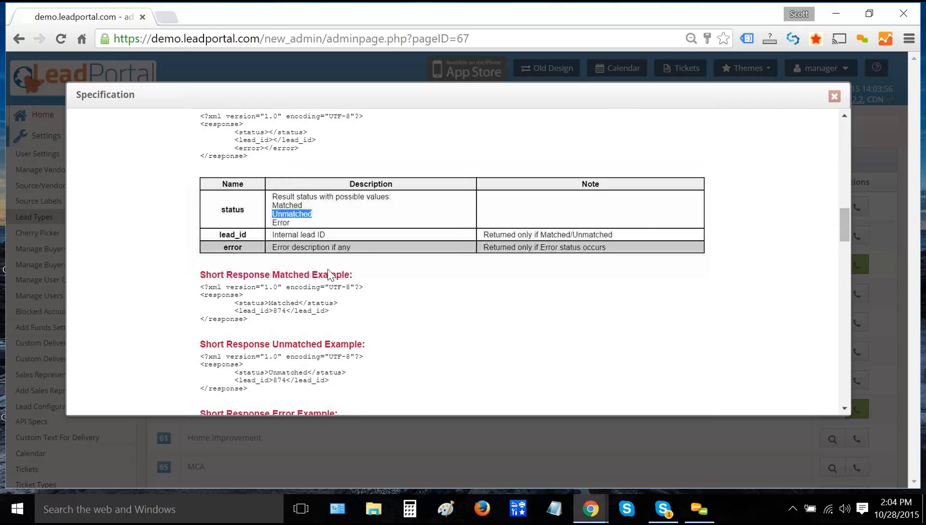
left_click(162, 240)
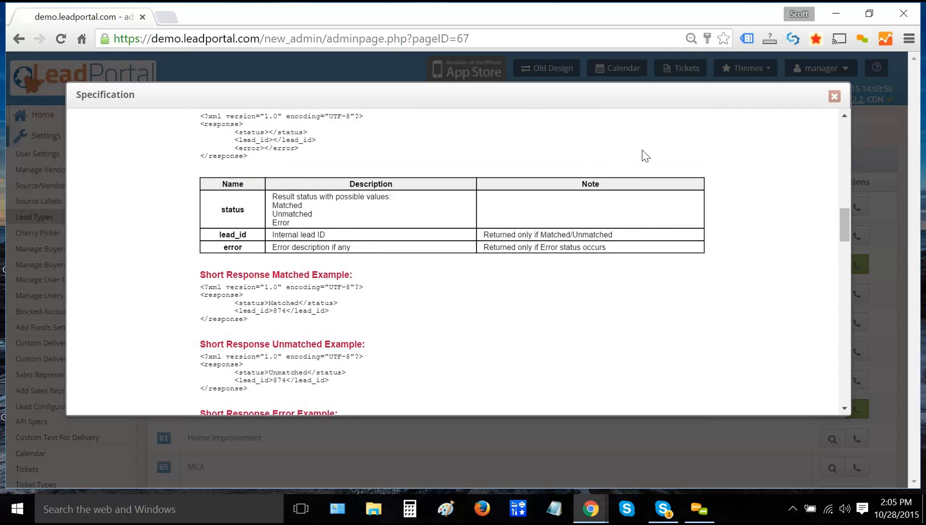
scroll(634, 158, "down", 3)
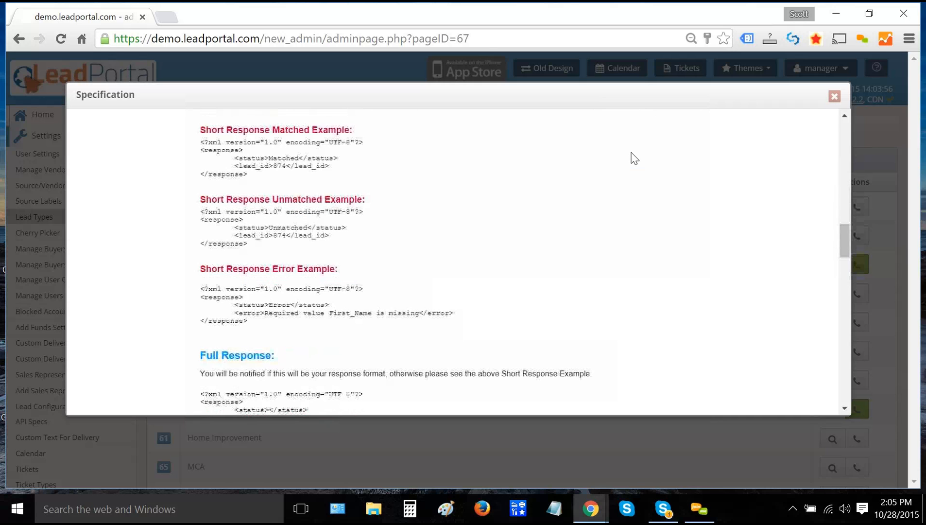
Examine the Full Response format's buyer fields, return to the specification's title, and close the specification
scroll(634, 158, "down", 4)
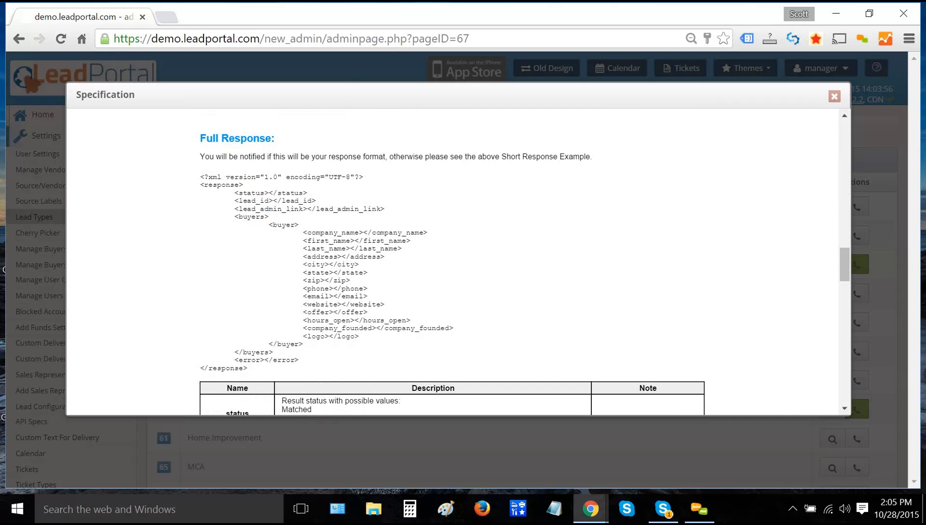
double_click(247, 138)
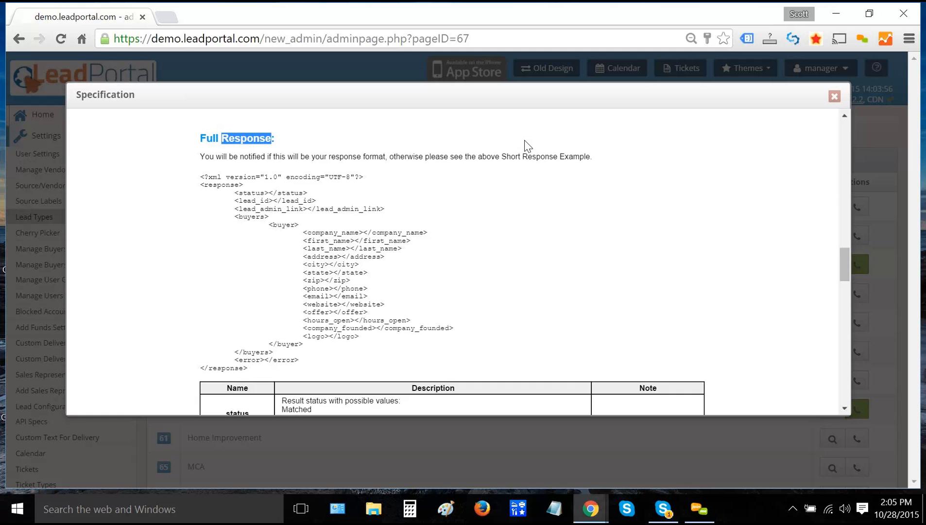
left_click_drag(276, 225, 388, 346)
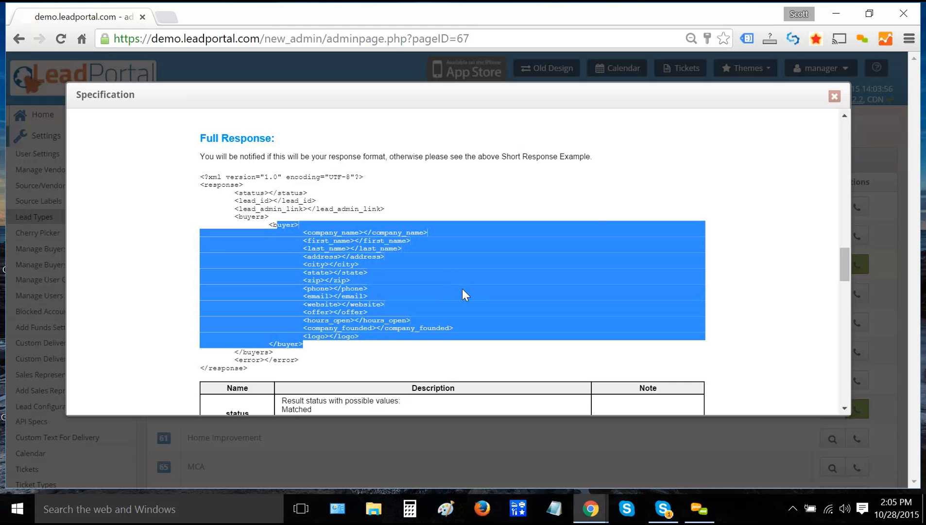
left_click(692, 176)
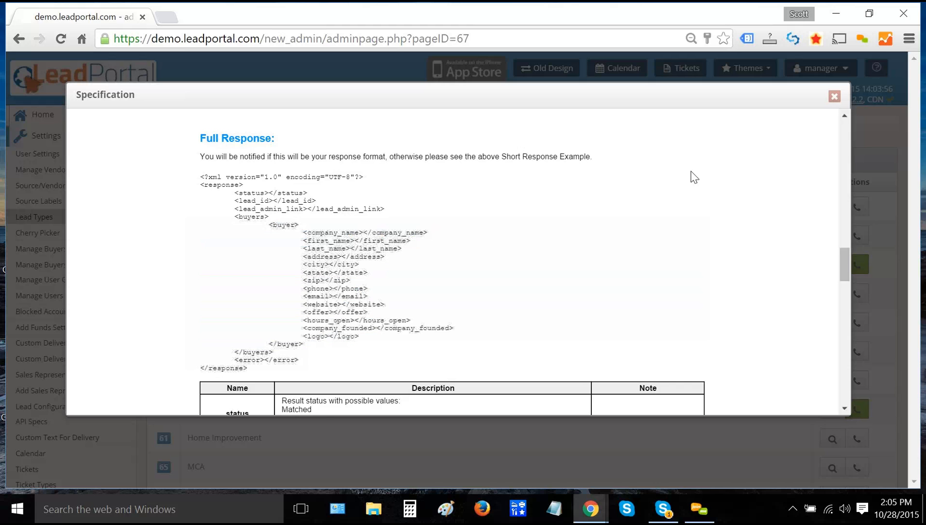
scroll(702, 173, "up", 20)
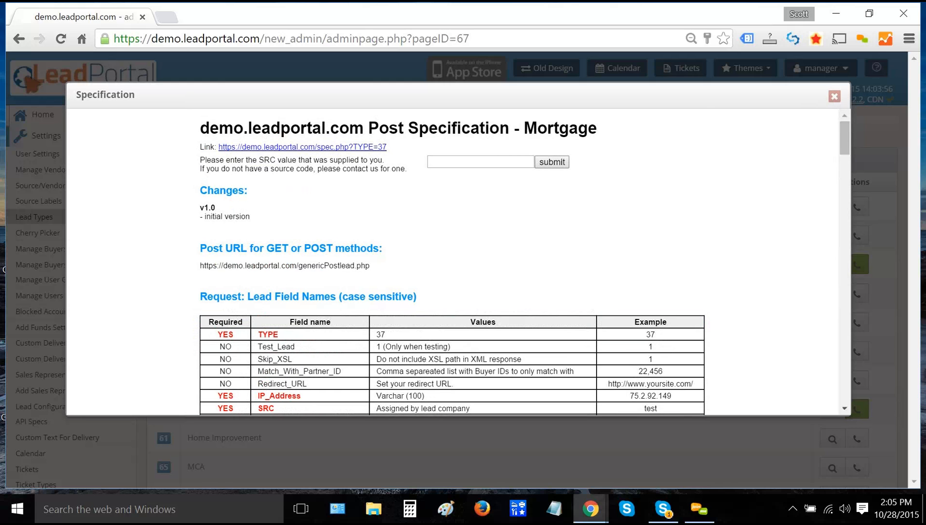
triple_click(286, 127)
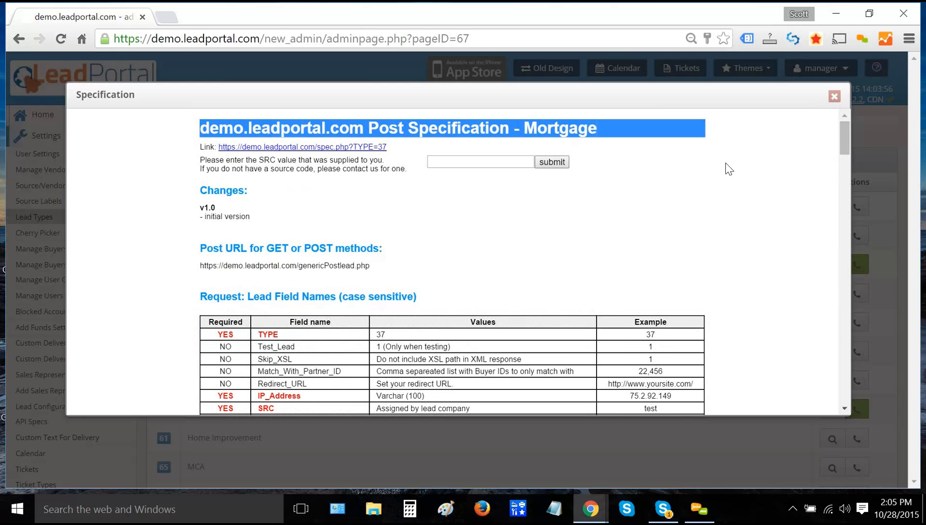
left_click(835, 97)
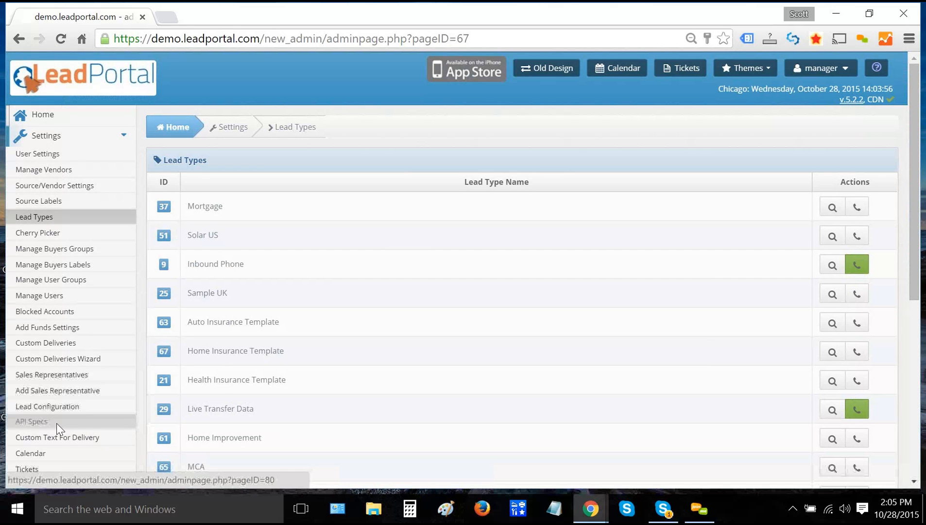
Open the API Specs page in a new browser tab and select the pingPostLead function
right_click(57, 423)
left_click(107, 313)
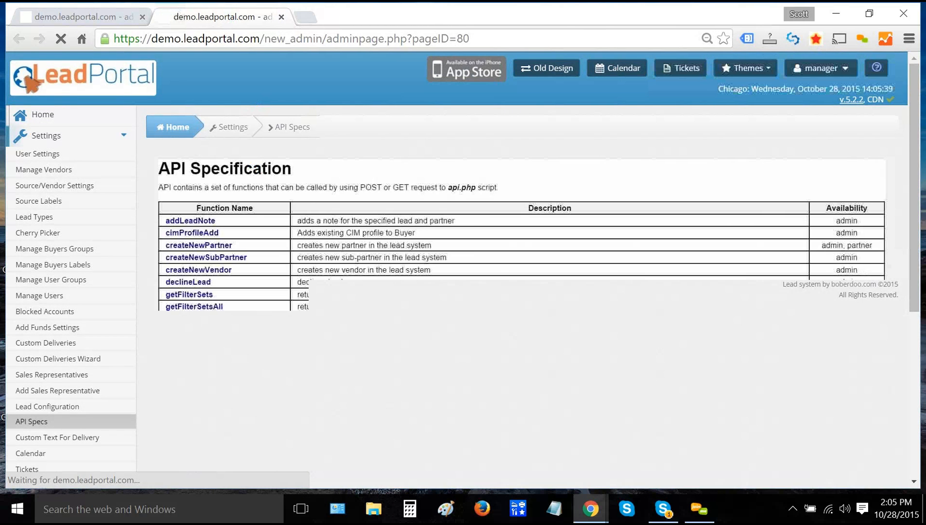
scroll(237, 173, "down", 5)
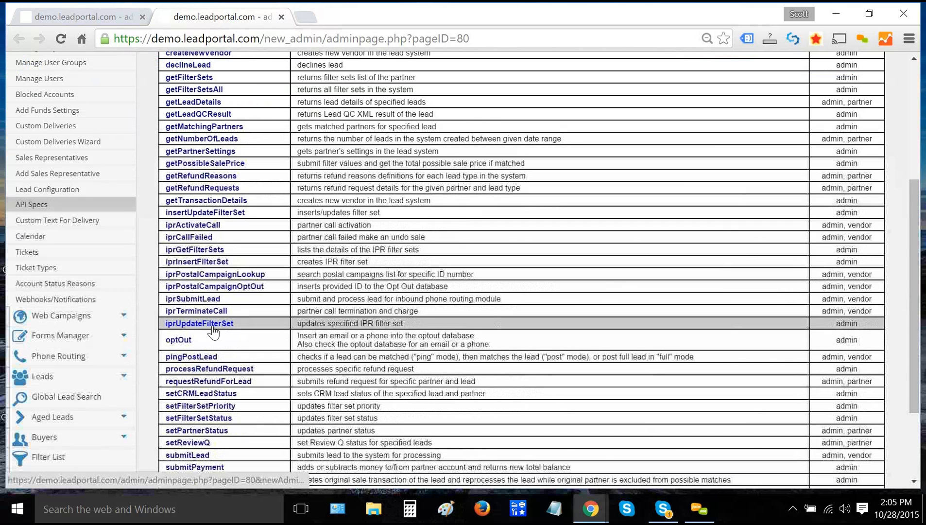
left_click(193, 357)
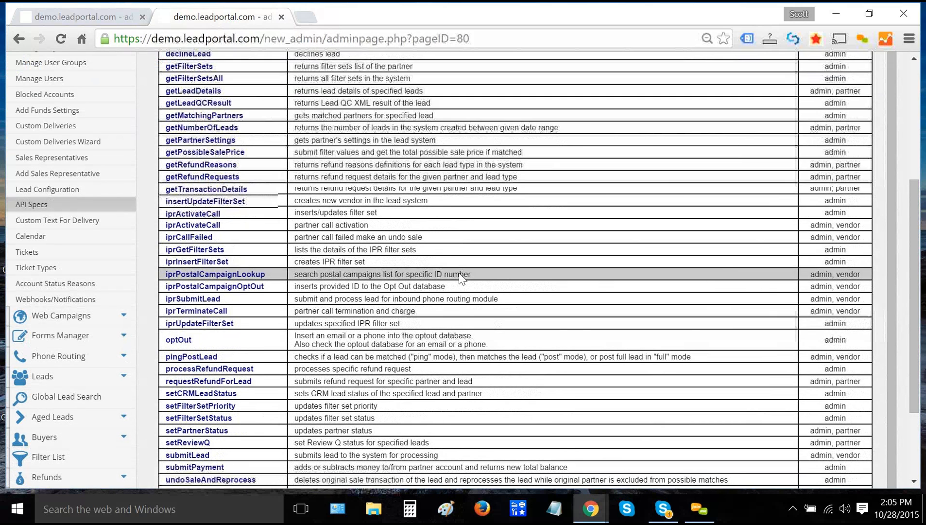
Read the pingPostLead mode descriptions and open the ping post specification for the Mortgage lead type
scroll(460, 278, "down", 3)
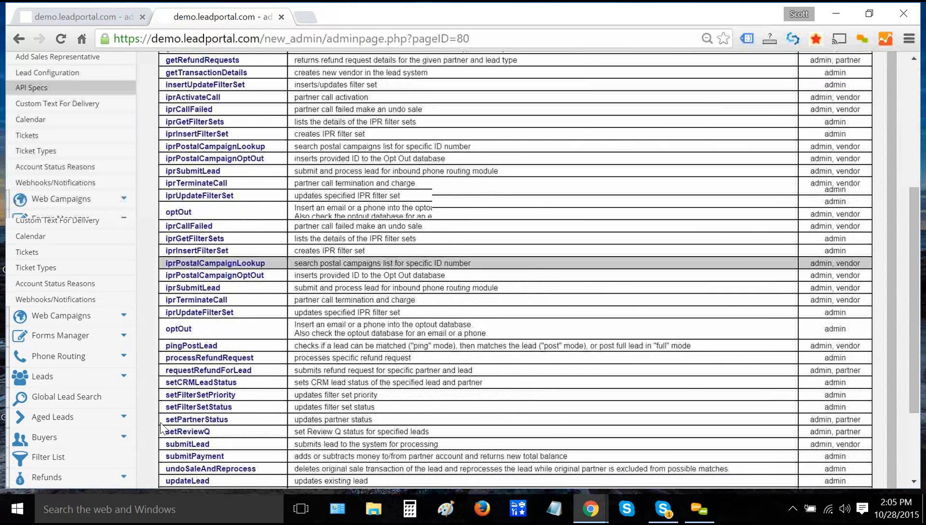
scroll(258, 403, "down", 6)
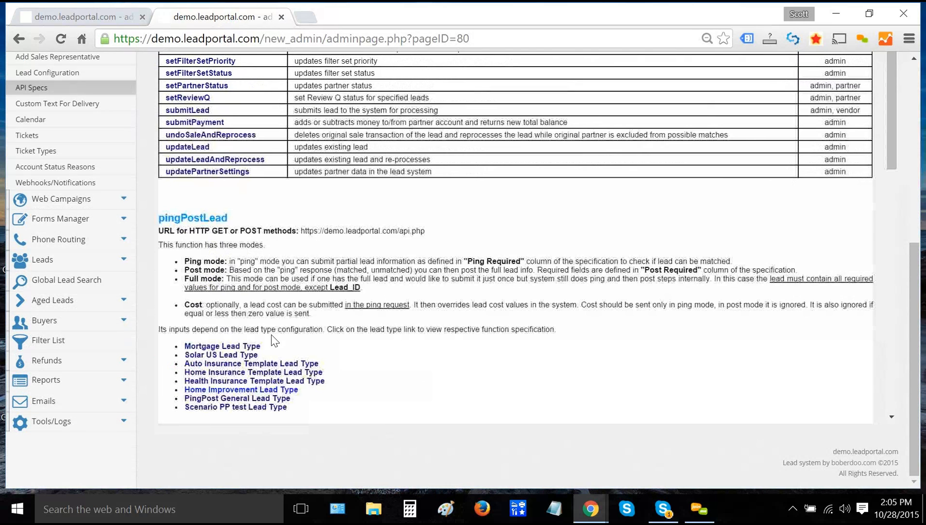
scroll(271, 335, "down", 3)
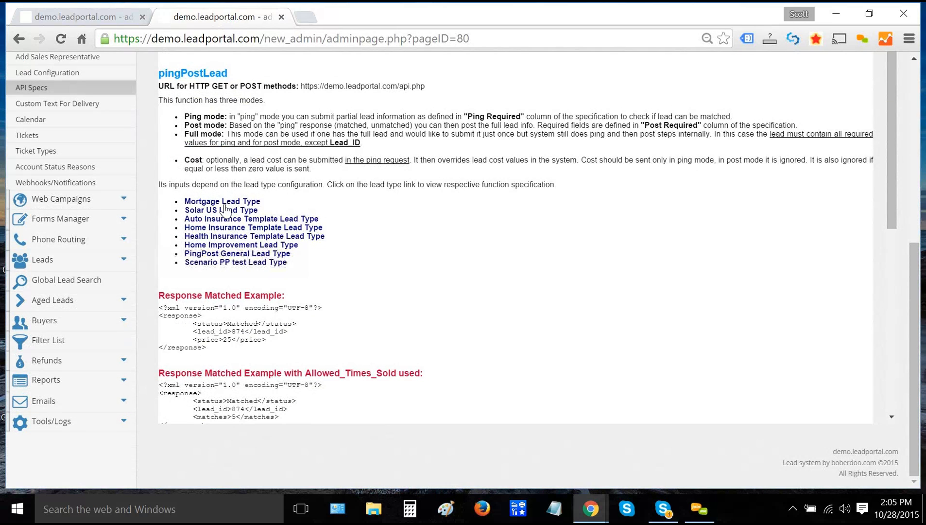
left_click(225, 202)
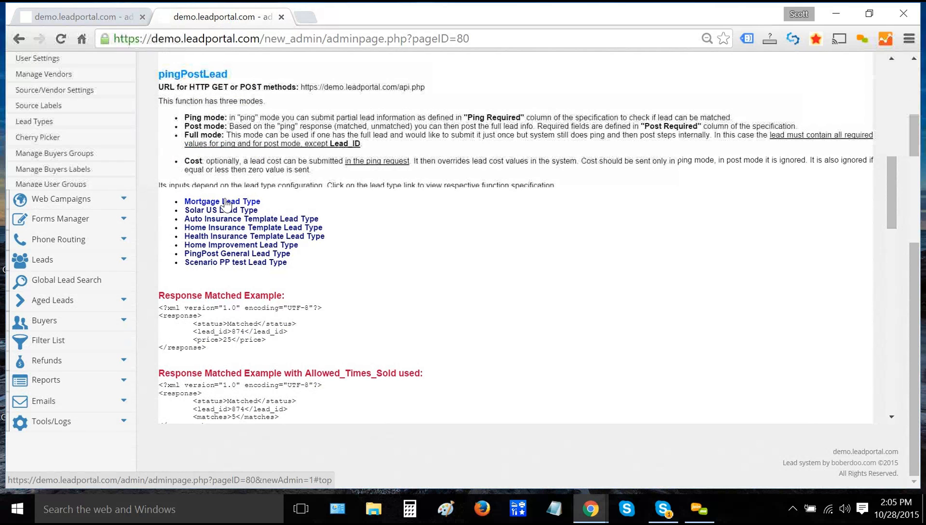
scroll(515, 272, "down", 2)
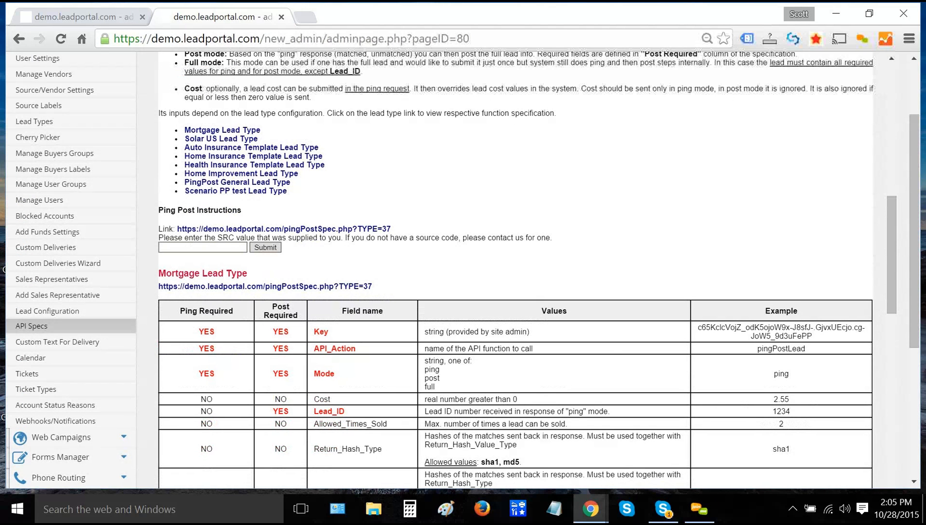
Examine the Mortgage ping post specification link and the Ping Required and Post Required columns of its field table
left_click_drag(392, 228, 158, 228)
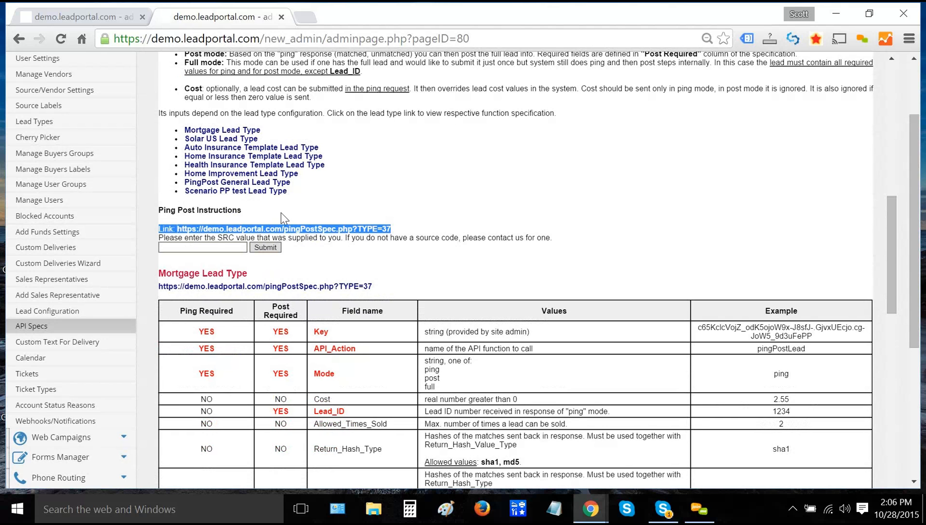
left_click(529, 222)
scroll(530, 222, "down", 3)
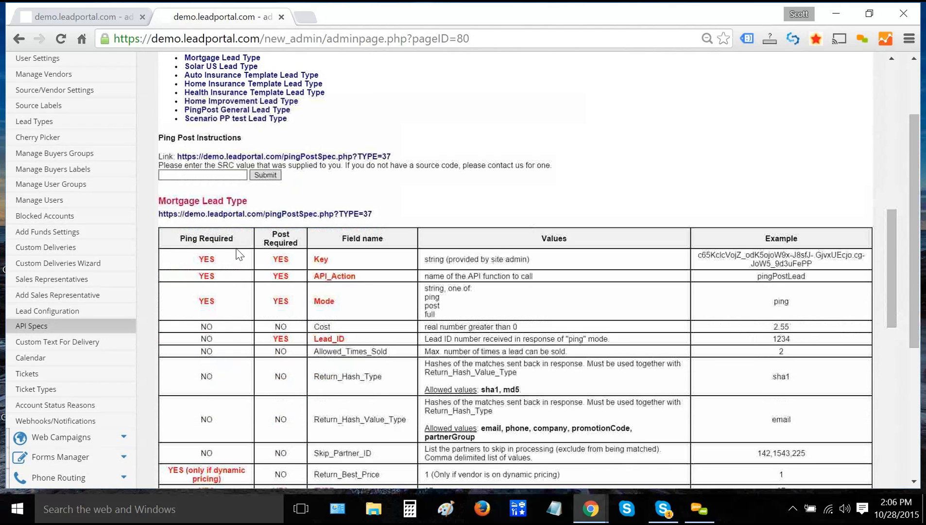
triple_click(214, 241)
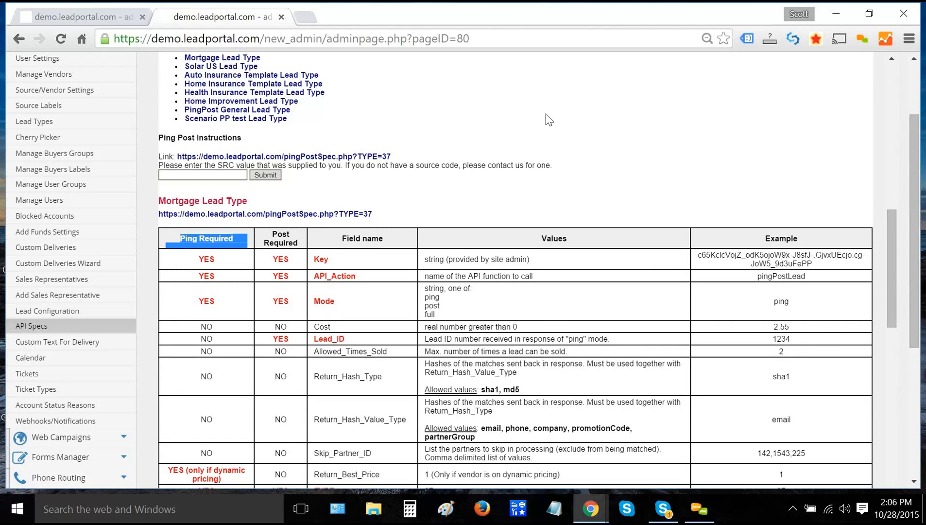
double_click(281, 234)
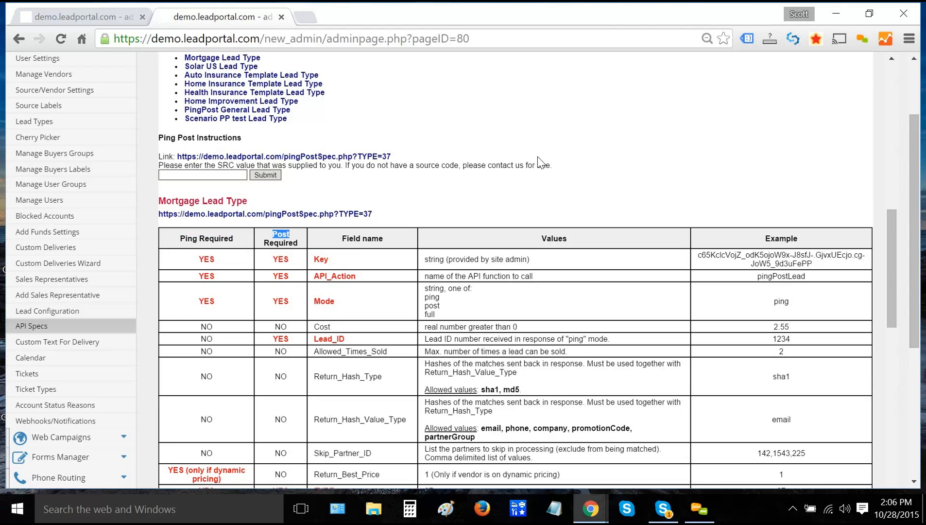
scroll(529, 141, "down", 1)
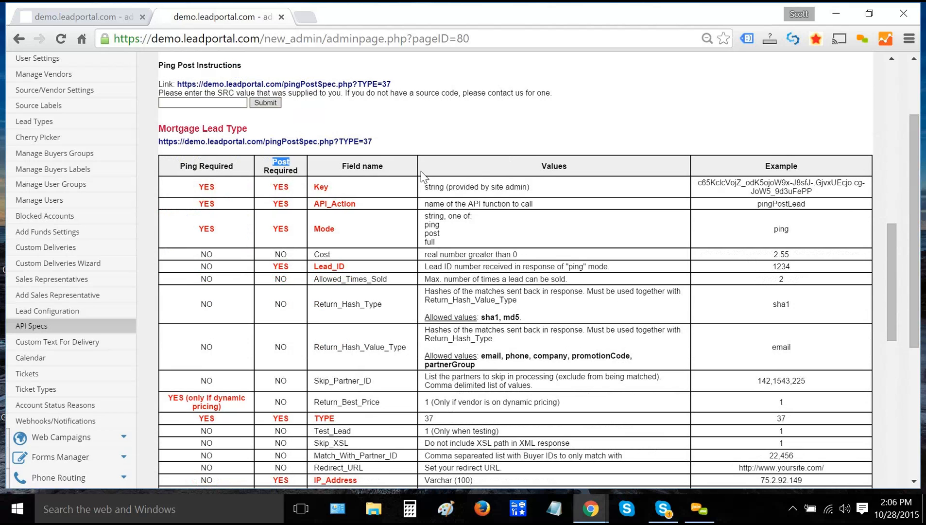
left_click(430, 142)
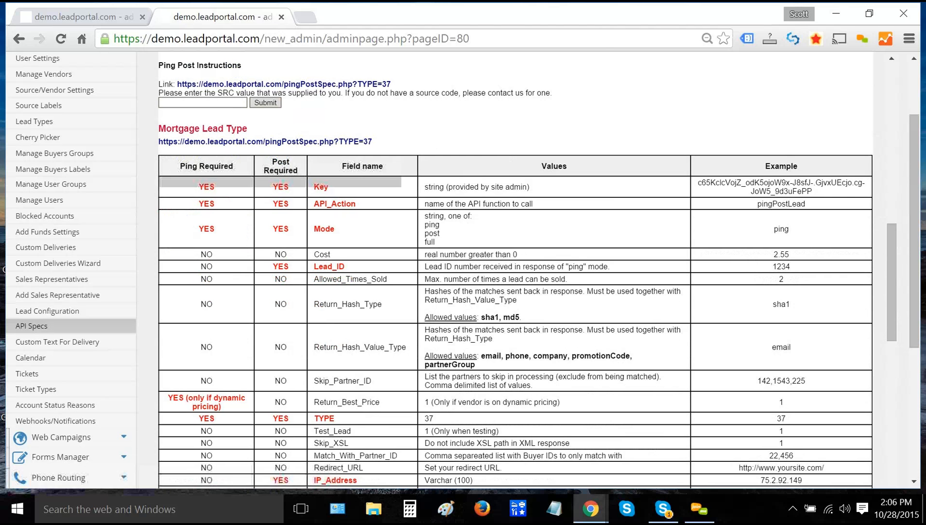
Examine the Key and SRC fields in the Mortgage ping post specification's field table
triple_click(340, 187)
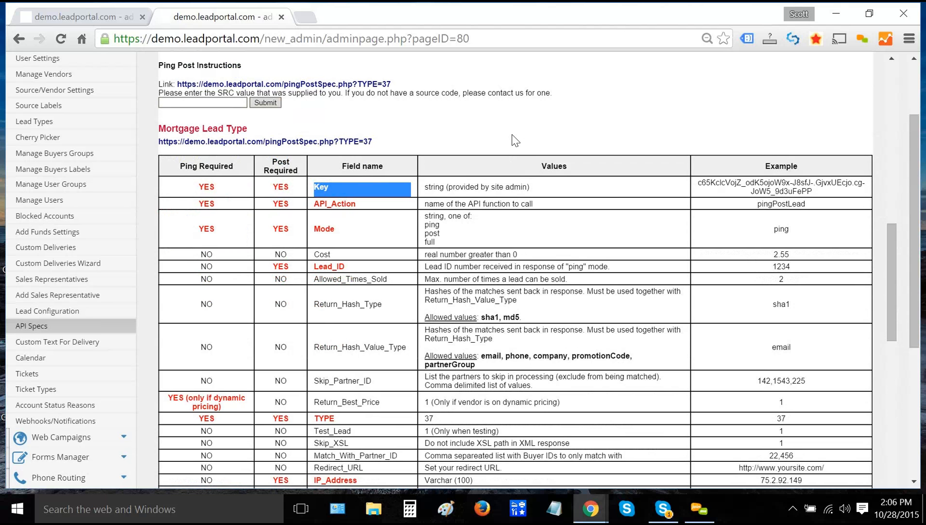
scroll(358, 290, "down", 2)
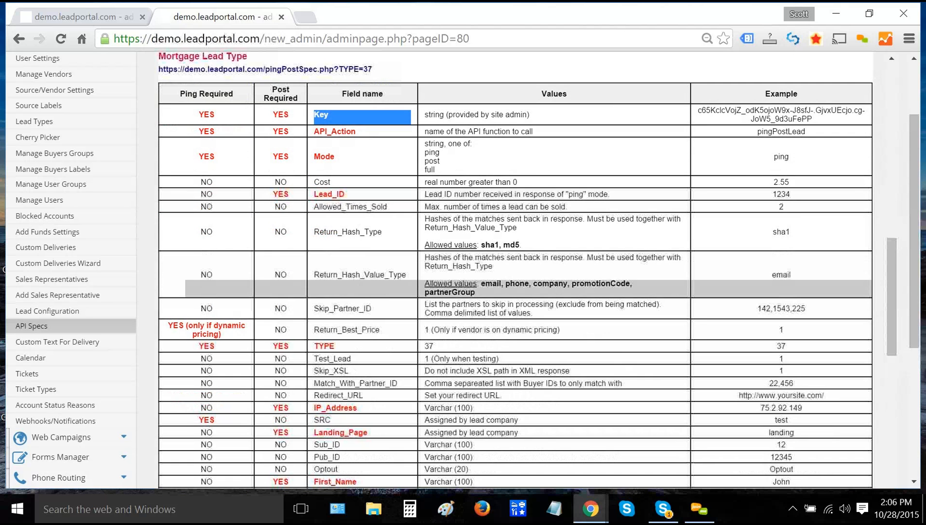
double_click(321, 419)
triple_click(323, 420)
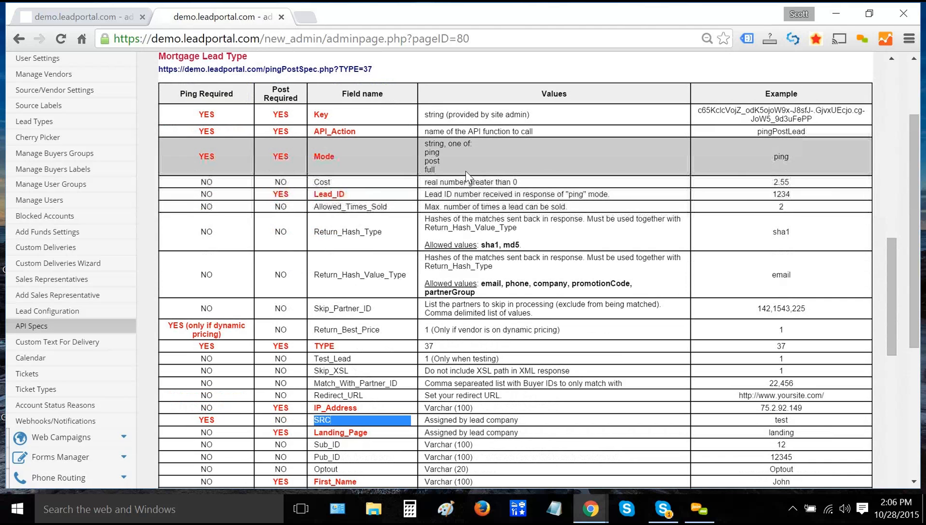
Open the Manage Vendors page and open the account details of vendor Affiliate 1
scroll(465, 170, "up", 7)
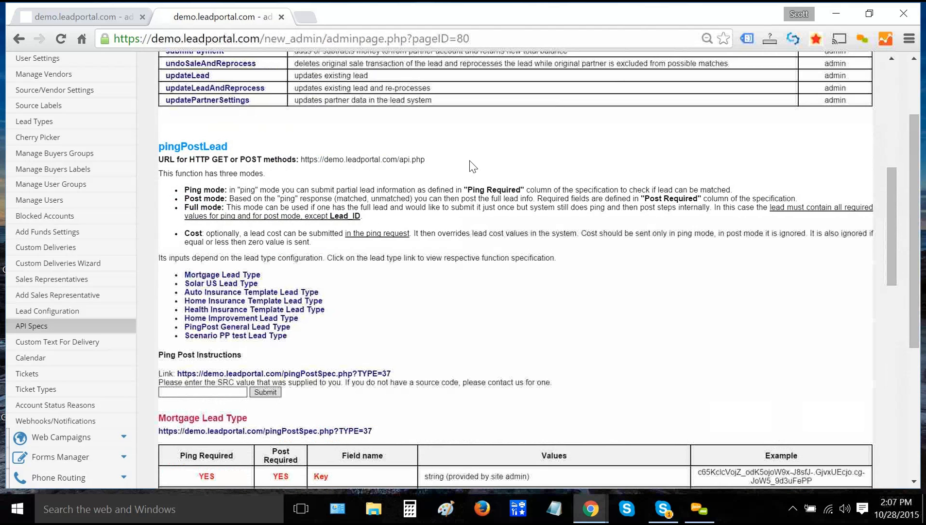
scroll(465, 166, "up", 6)
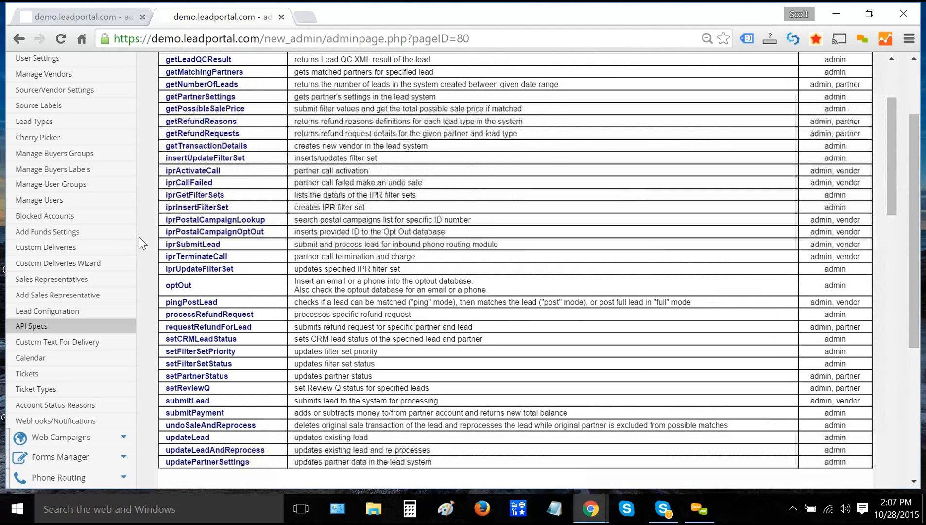
scroll(140, 237, "up", 2)
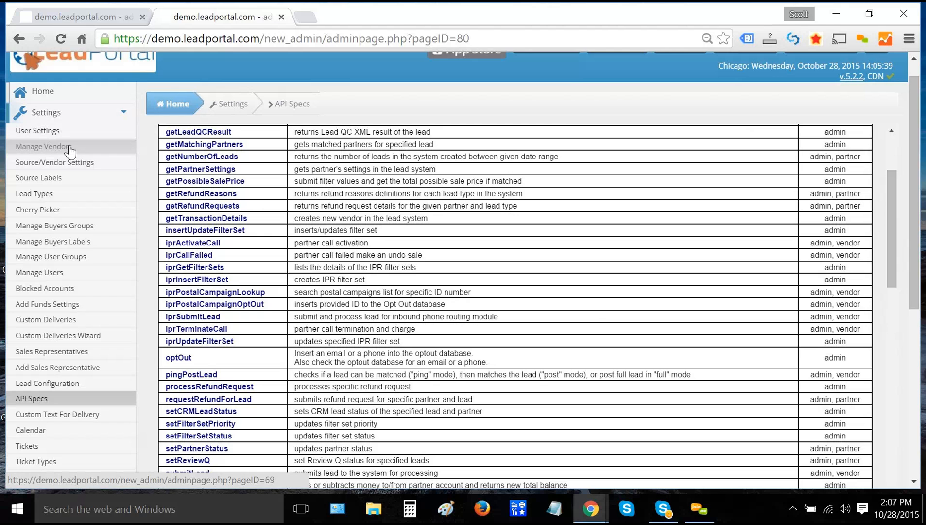
left_click(211, 140)
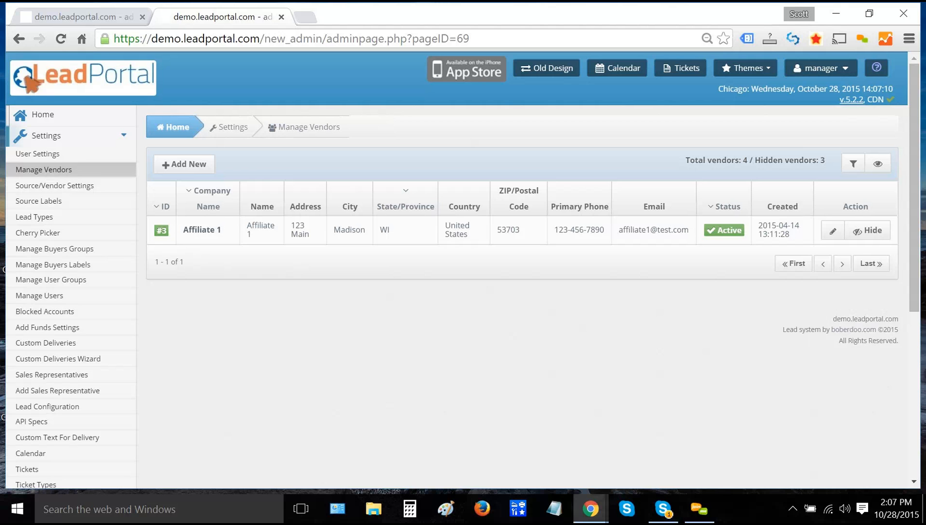
left_click(163, 232)
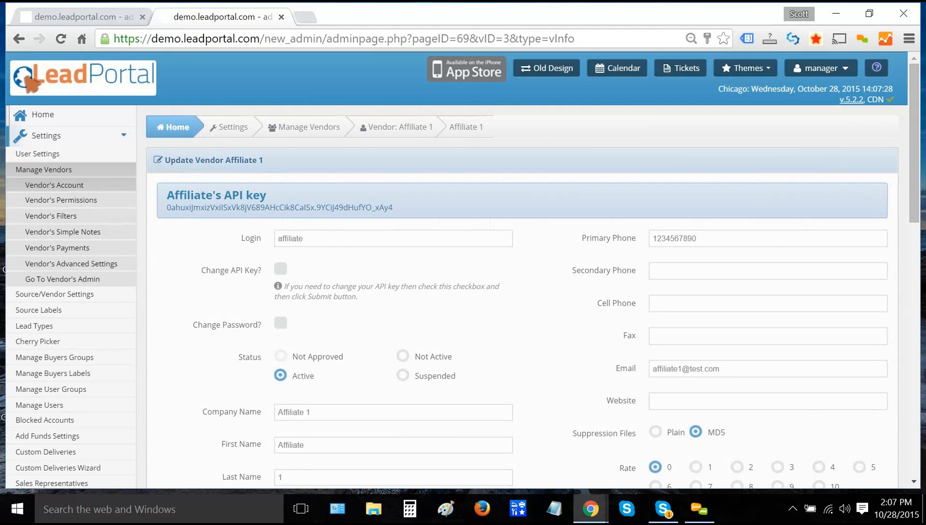
Examine the affiliate's API key and display the page permissions of vendor Affiliate 1
triple_click(192, 195)
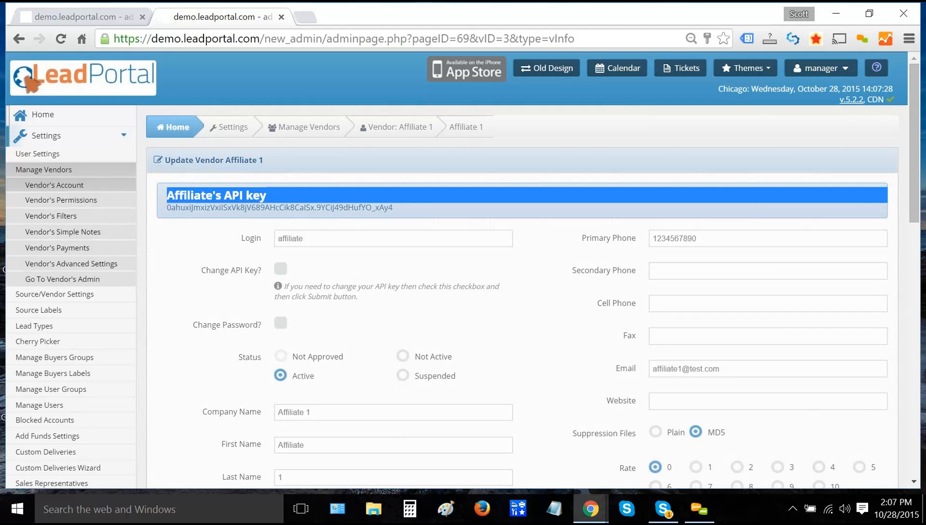
triple_click(350, 207)
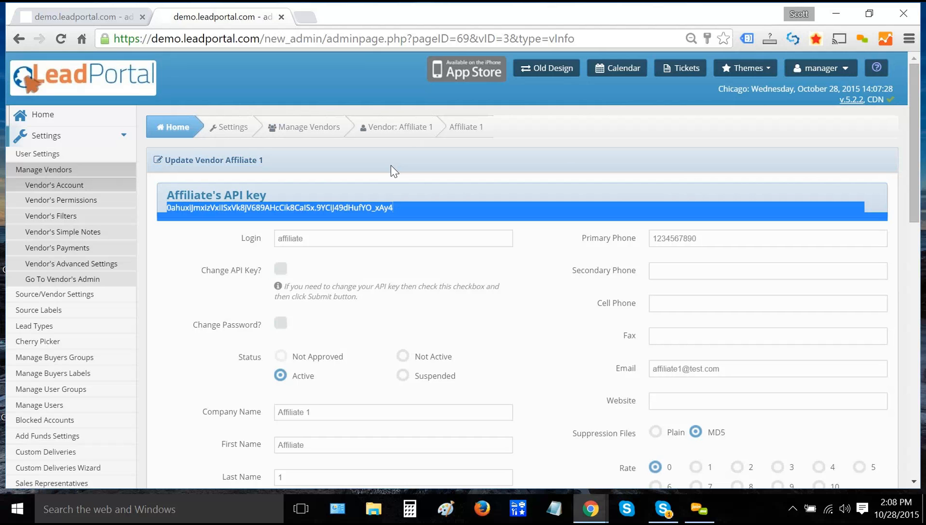
left_click(322, 97)
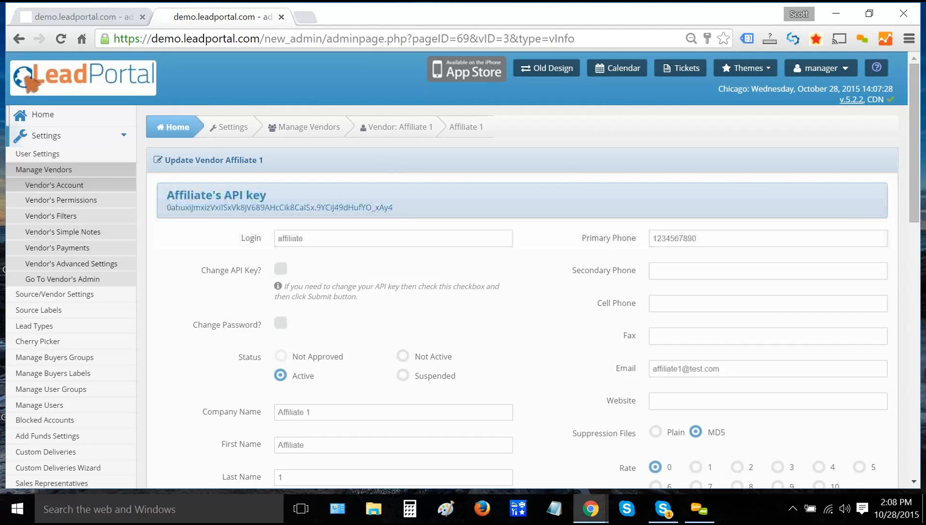
left_click(59, 202)
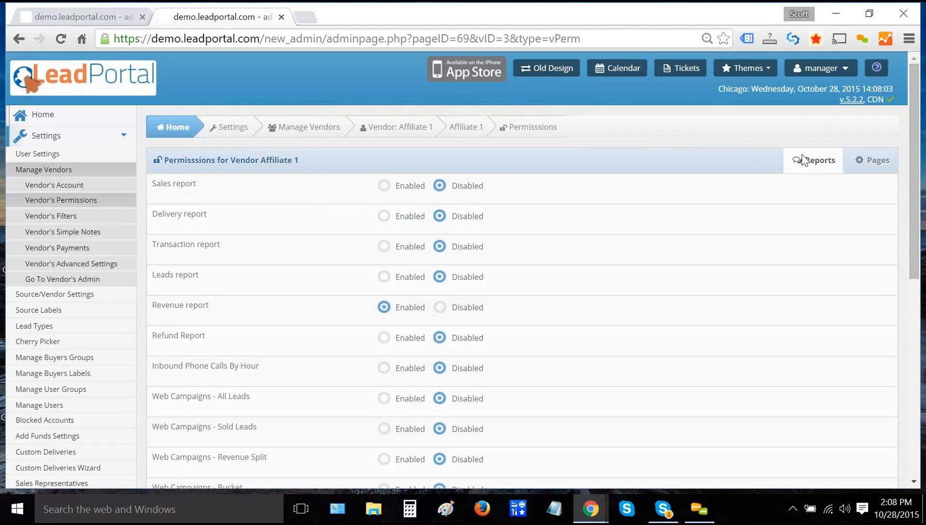
left_click(863, 160)
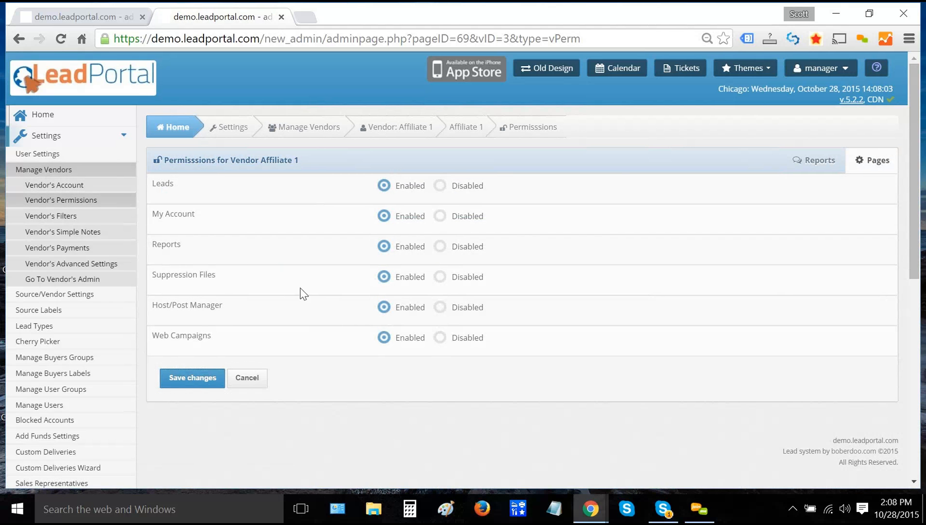
Open the Mortgage Source/Vendor Settings and examine the source names Google, HomeLoansStatic and MortgageLeadsDynamic
left_click(64, 295)
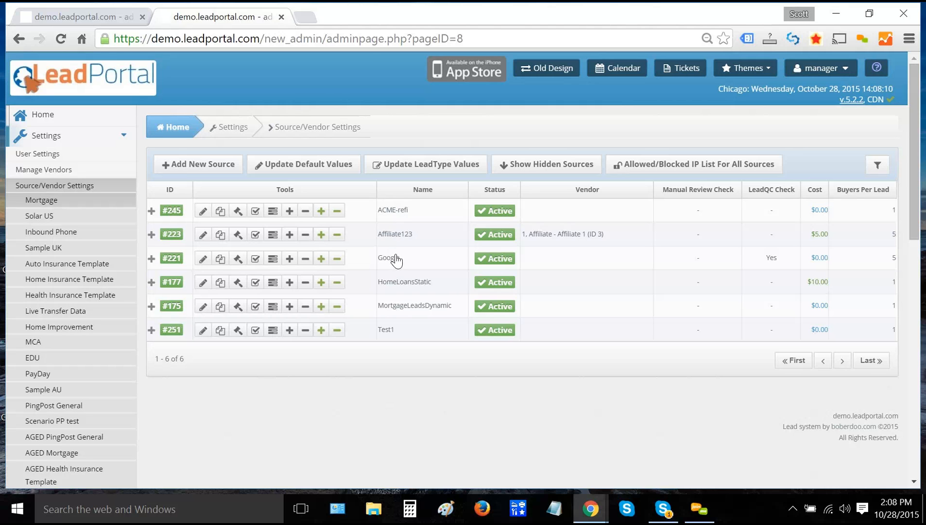
left_click_drag(397, 258, 377, 265)
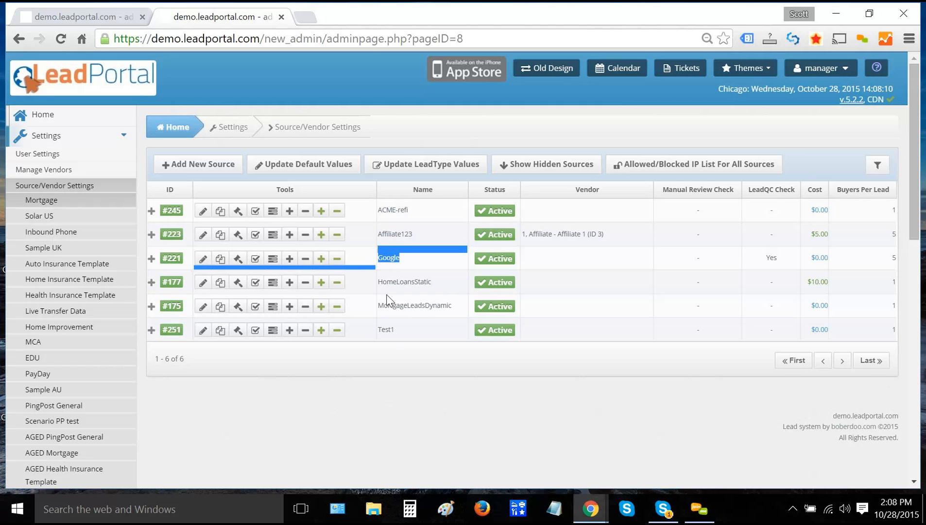
left_click(394, 386)
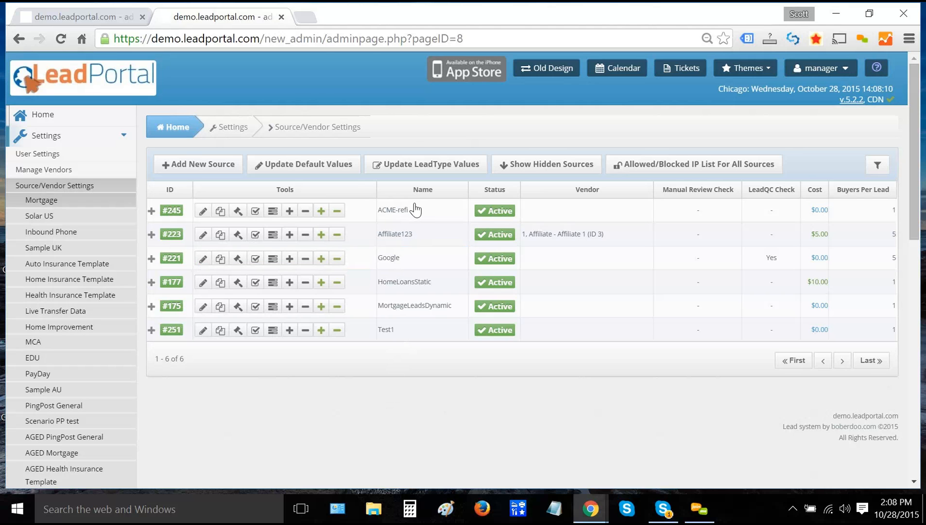
triple_click(425, 287)
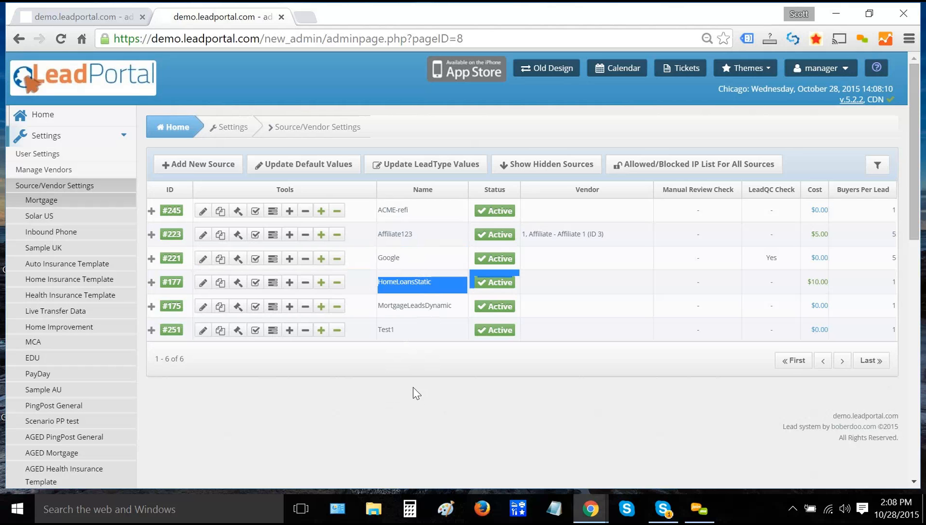
triple_click(416, 310)
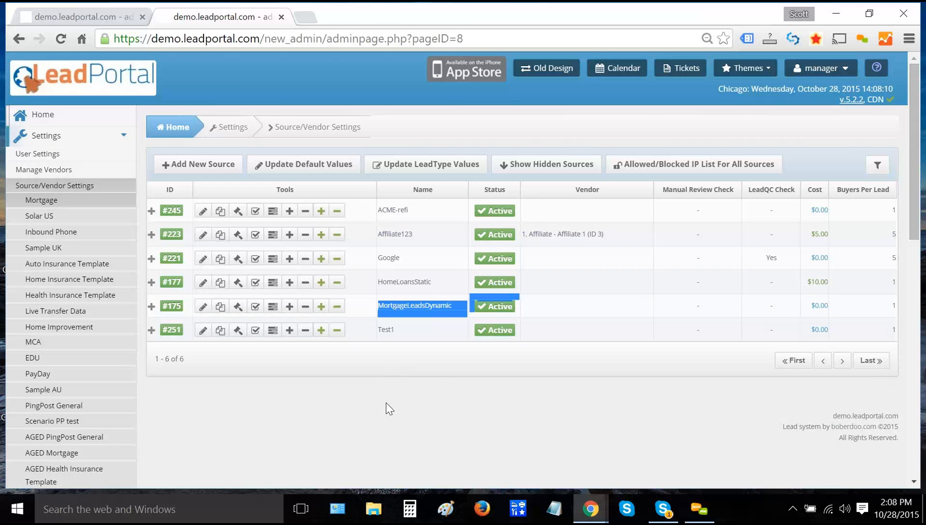
left_click(391, 383)
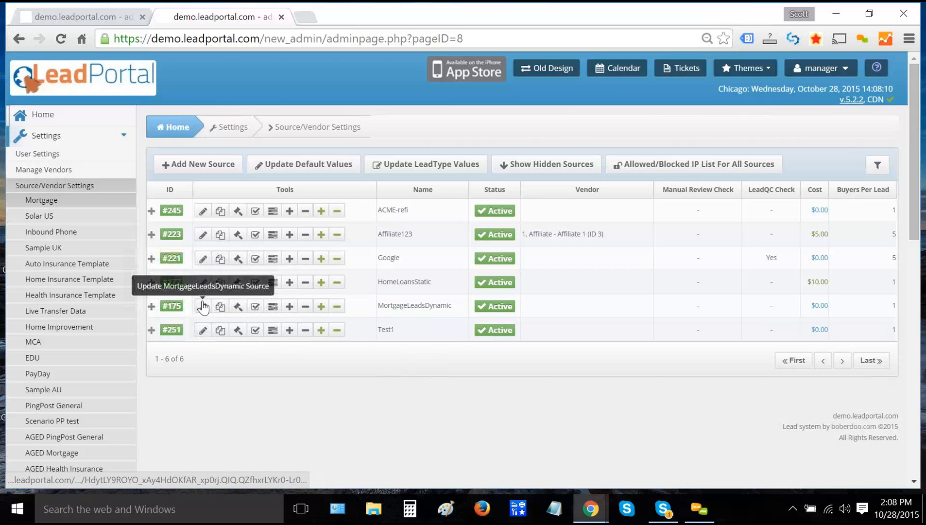
Open the HomeLoansStatic source for updating, view the definitions page for its settings, and return to the source
left_click(202, 283)
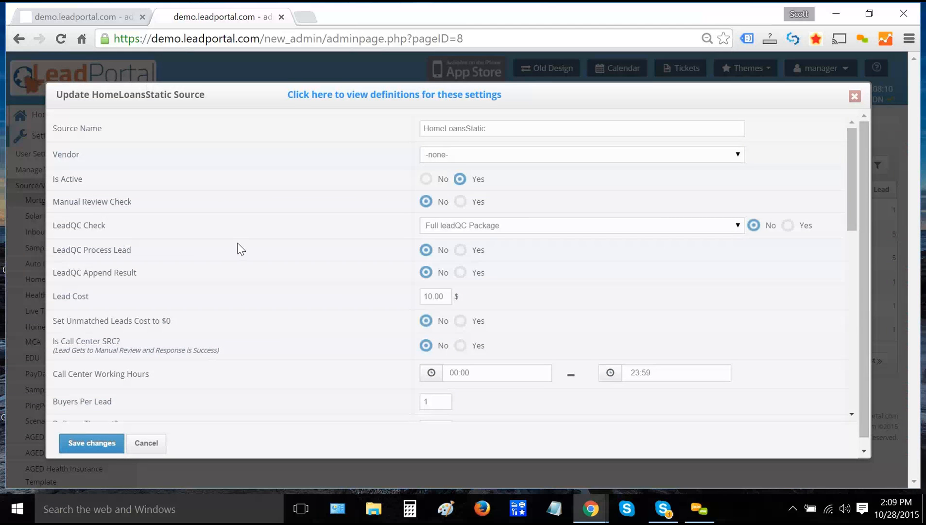
left_click(350, 101)
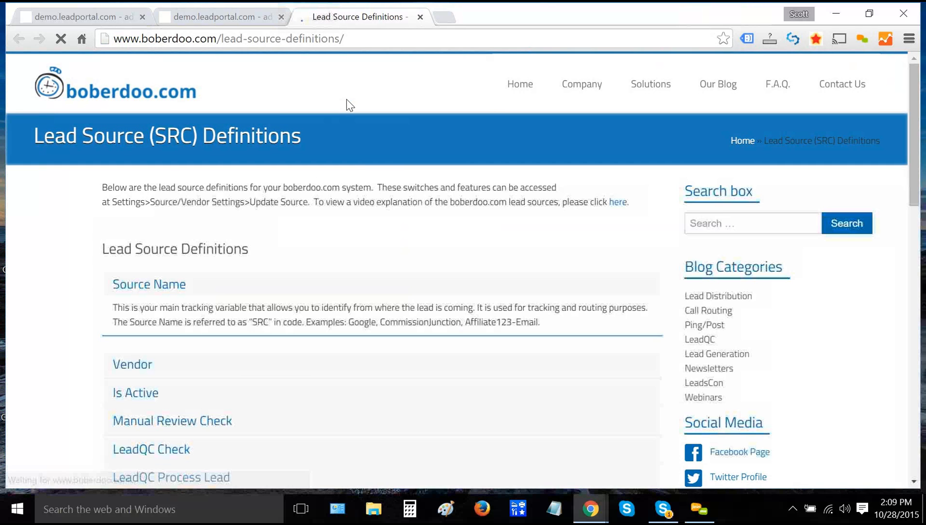
scroll(282, 112, "down", 2)
scroll(287, 117, "down", 3)
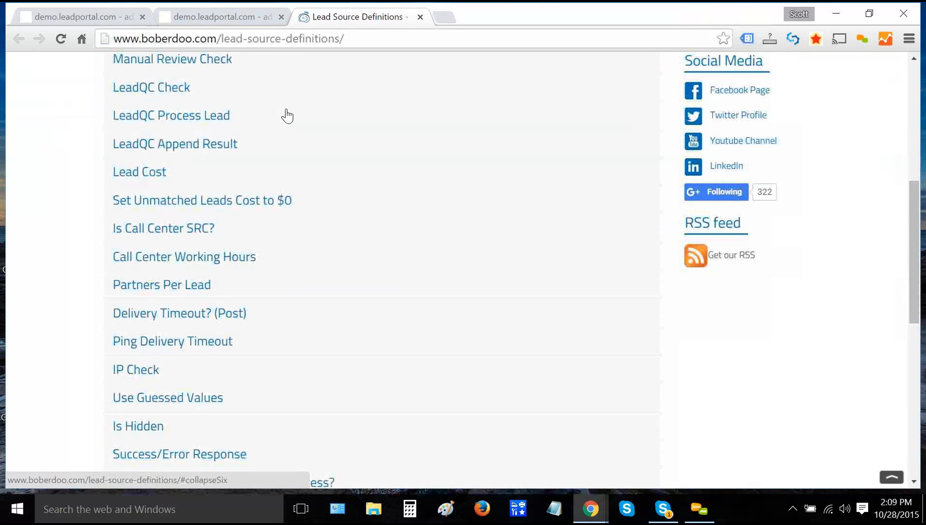
scroll(292, 102, "up", 5)
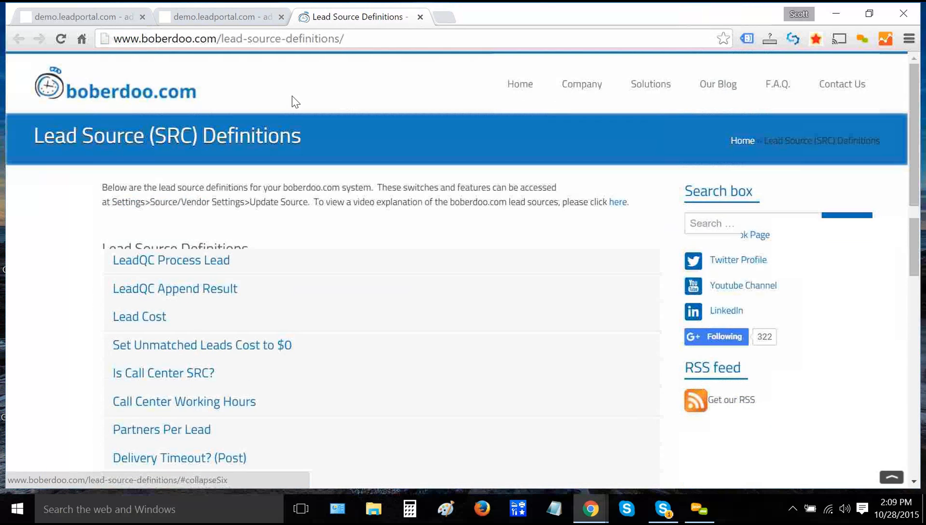
left_click(239, 16)
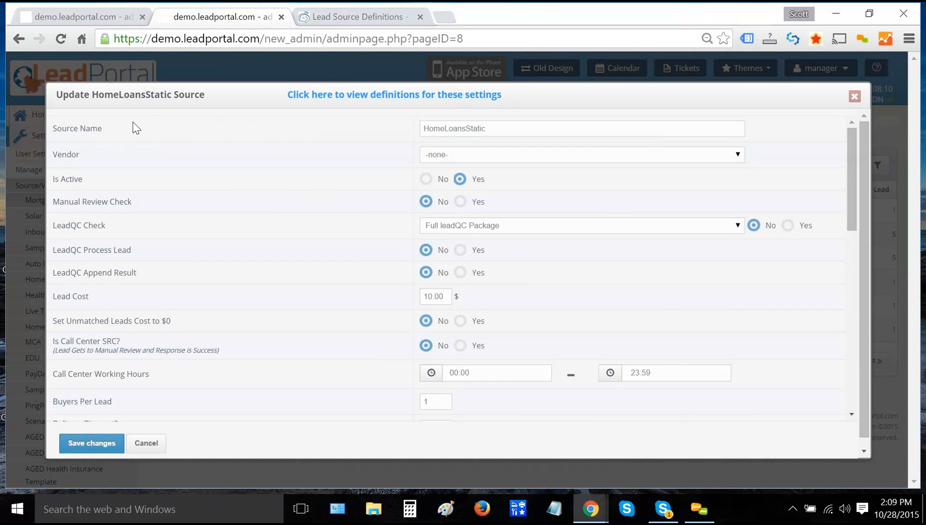
Examine the Vendor setting of the HomeLoansStatic source and its list of selectable vendors
triple_click(115, 158)
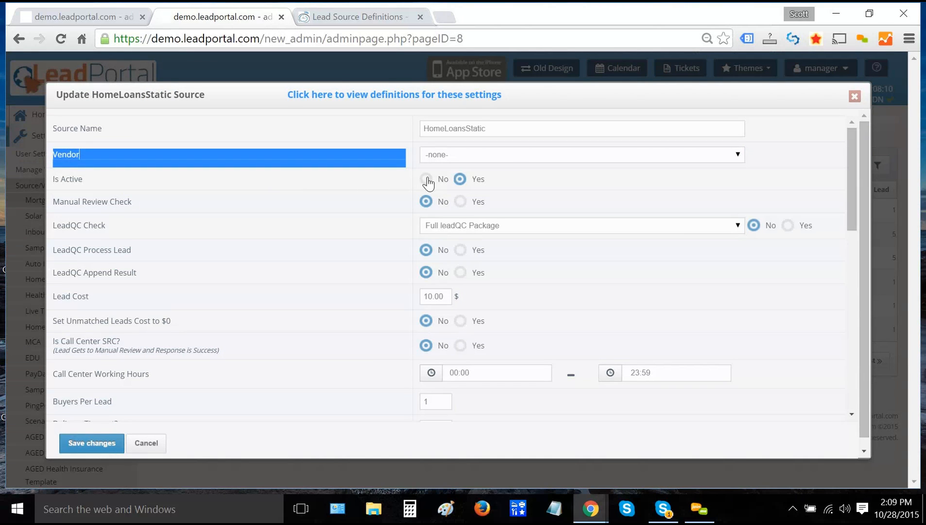
left_click(571, 160)
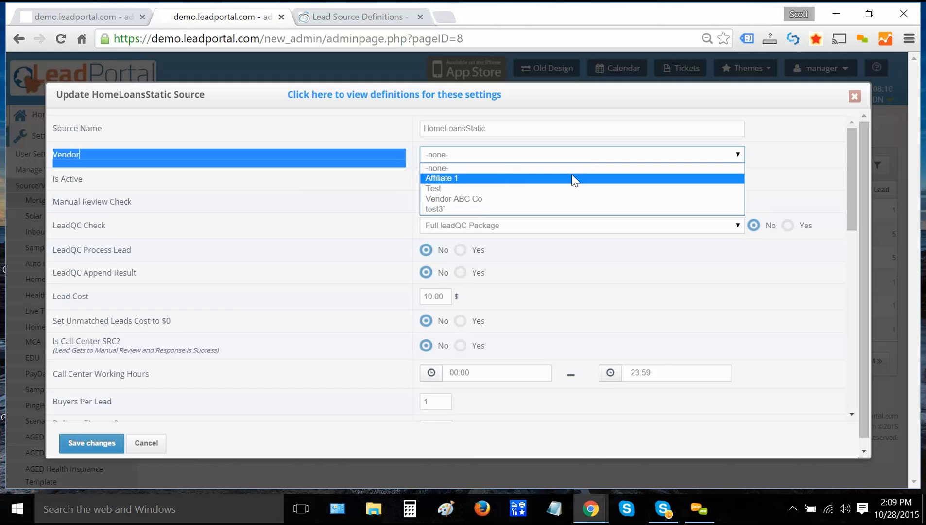
left_click(272, 197)
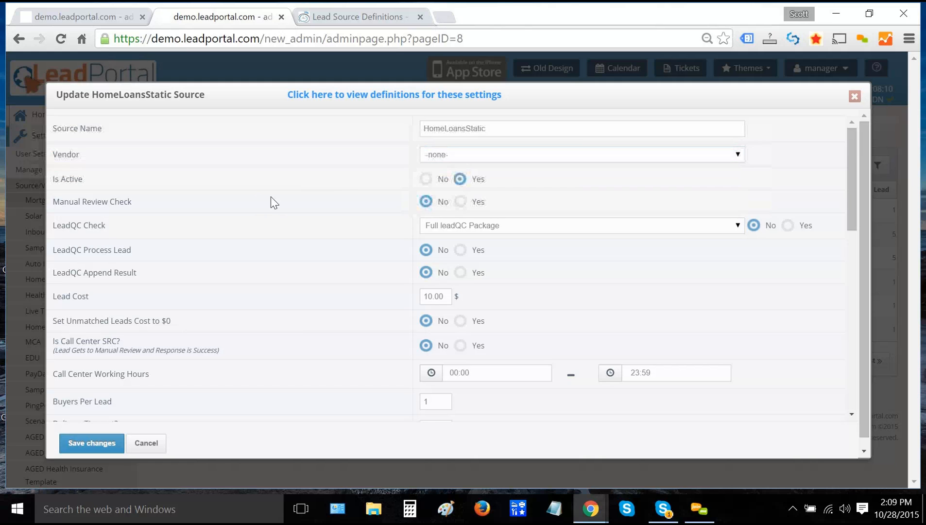
Examine the Manual Review Check and LeadQC Check settings of the HomeLoansStatic source
triple_click(147, 200)
left_click(185, 199)
double_click(121, 202)
triple_click(390, 202)
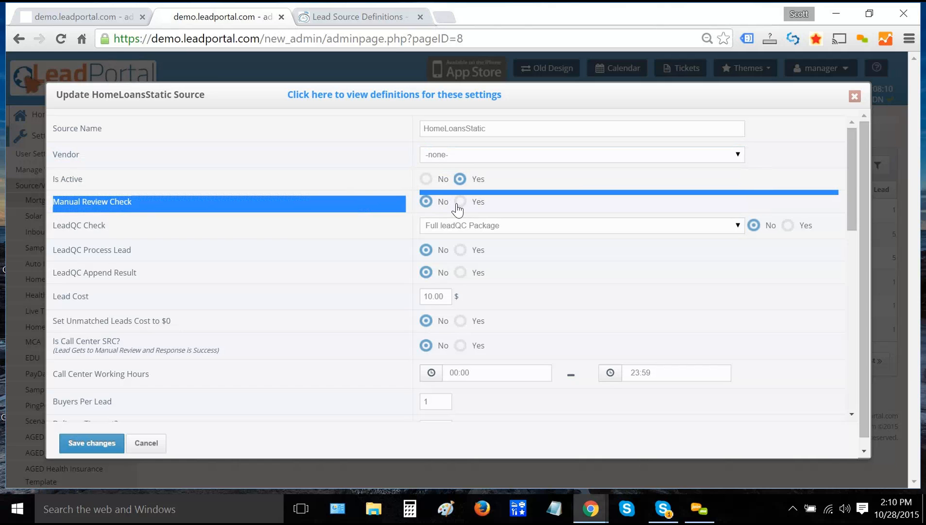
left_click(230, 227)
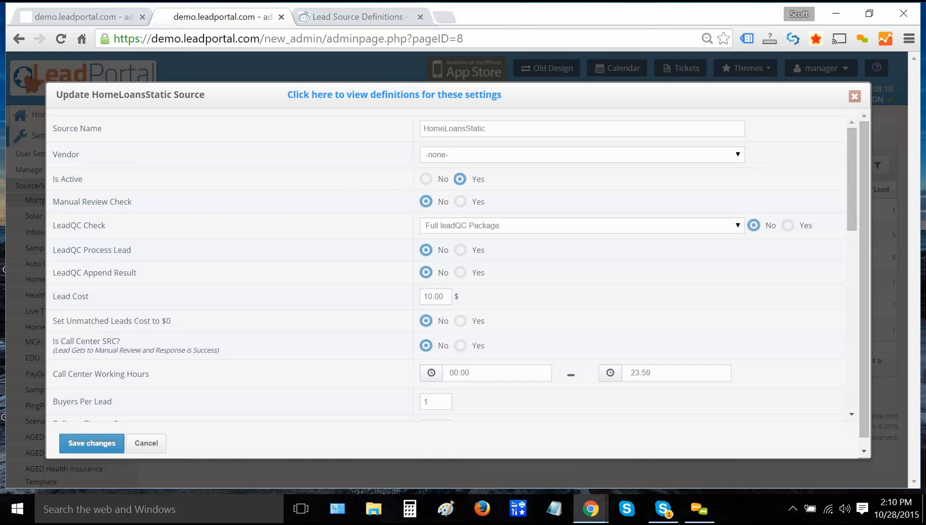
triple_click(114, 224)
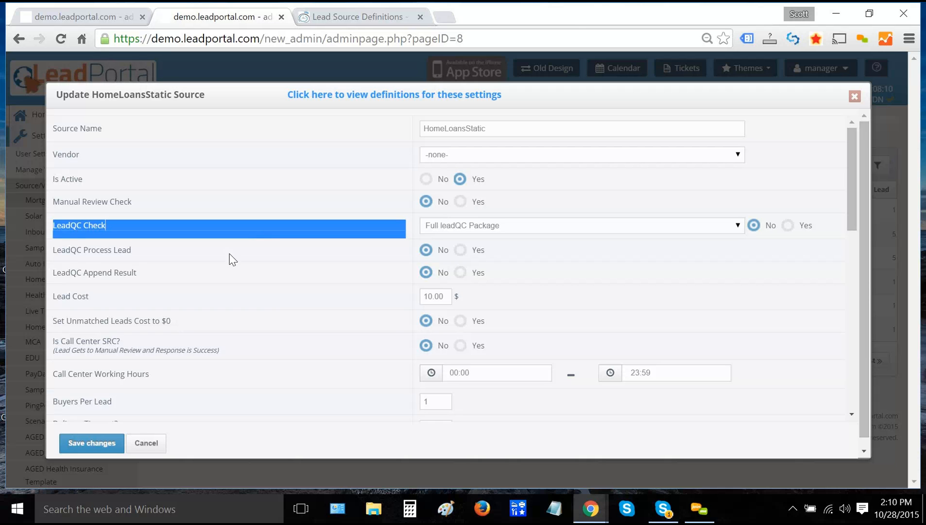
Set the Lead Cost of the HomeLoansStatic source to 5.00 $
triple_click(96, 297)
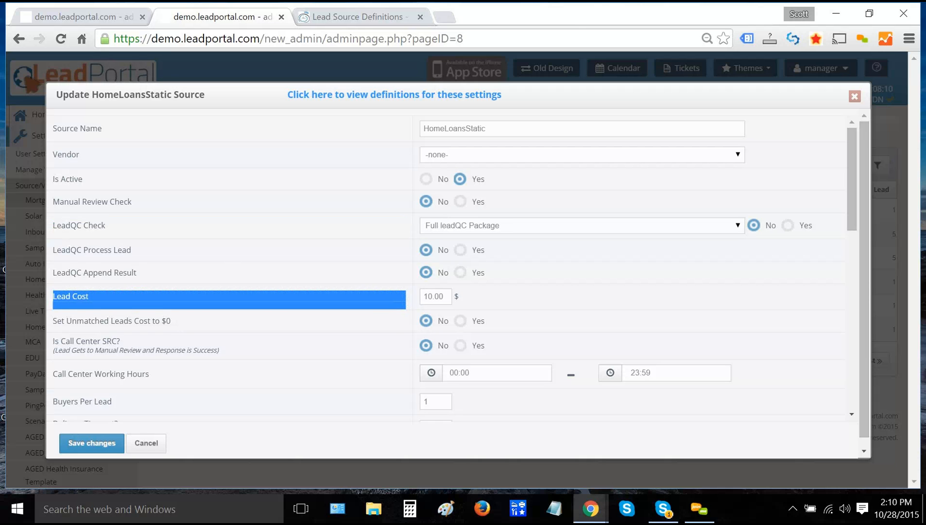
key("Tab")
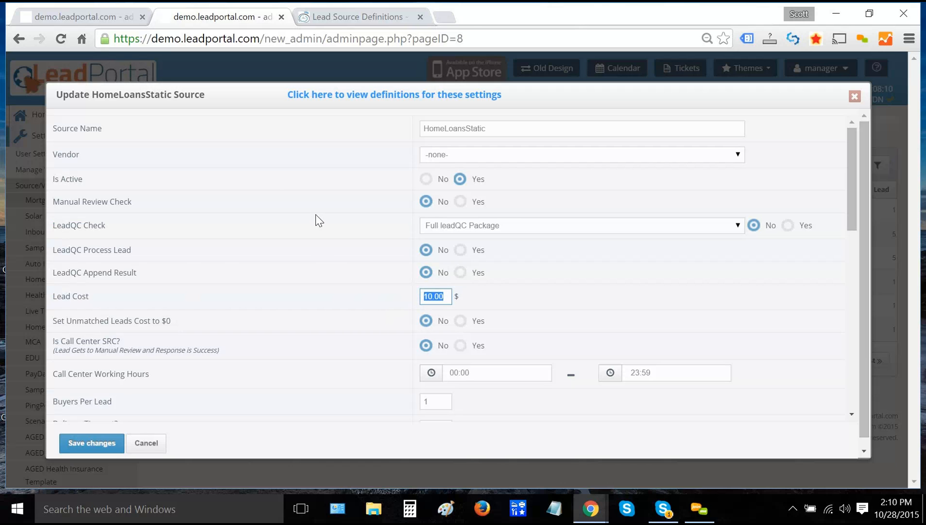
type("9.00")
key("BackSpace")
key("BackSpace")
key("BackSpace")
key("BackSpace")
type("5.00")
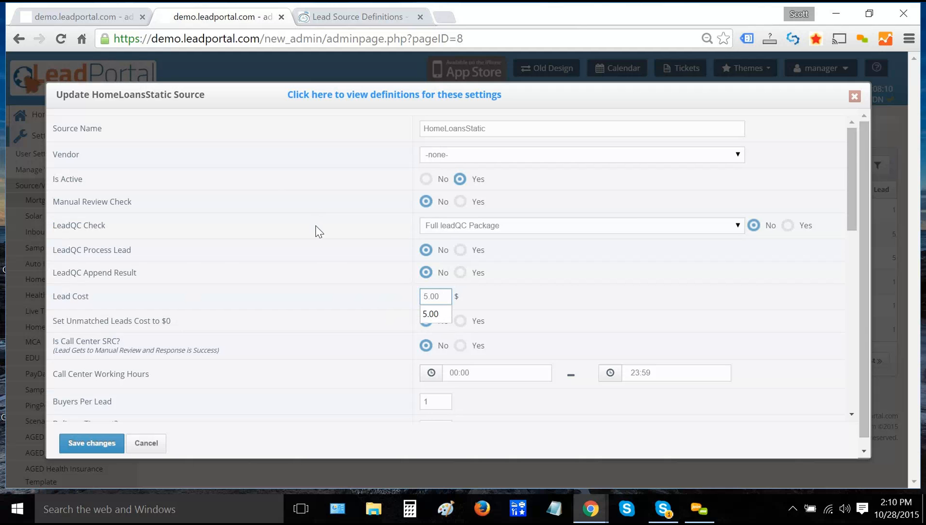
Examine the Buyers Per Lead setting of the HomeLoansStatic source
scroll(321, 230, "down", 2)
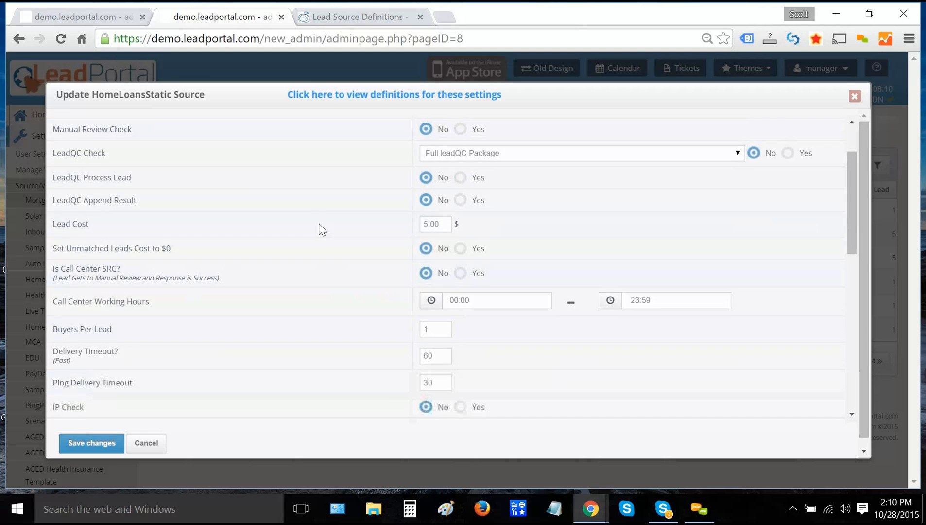
scroll(321, 230, "down", 2)
triple_click(112, 253)
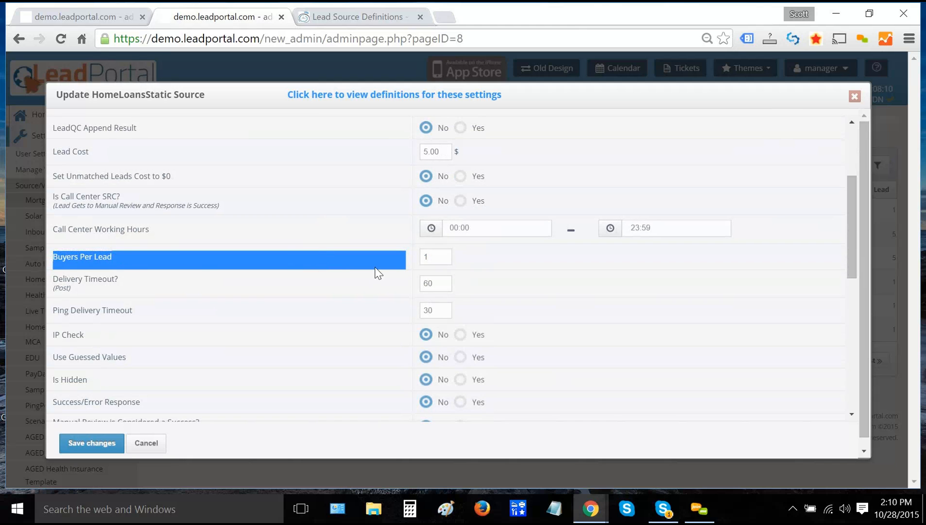
Review the remaining settings of the HomeLoansStatic source and save its changes
key("Tab")
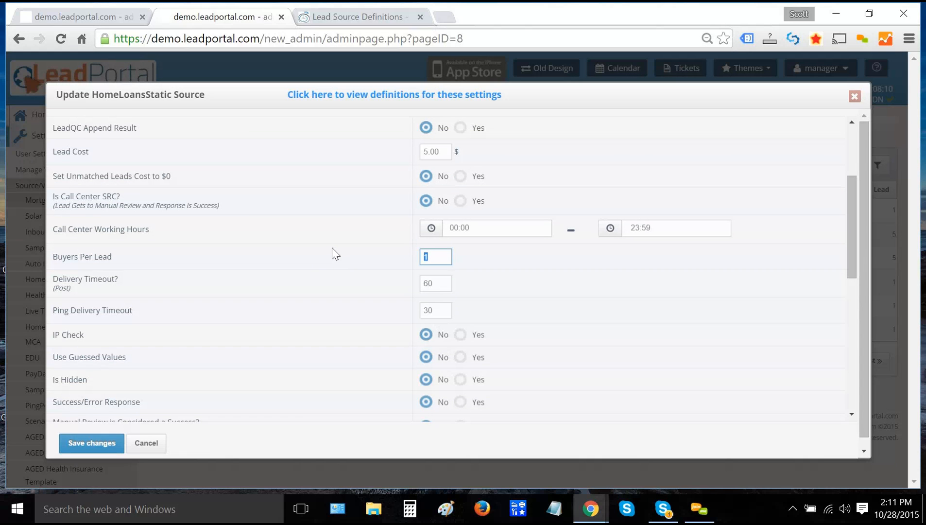
scroll(334, 253, "down", 3)
scroll(334, 252, "down", 5)
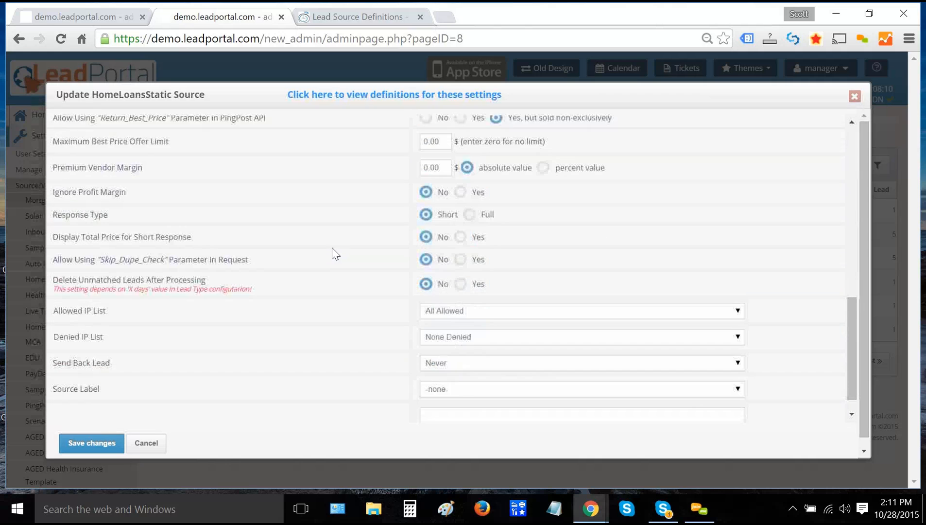
scroll(335, 253, "up", 10)
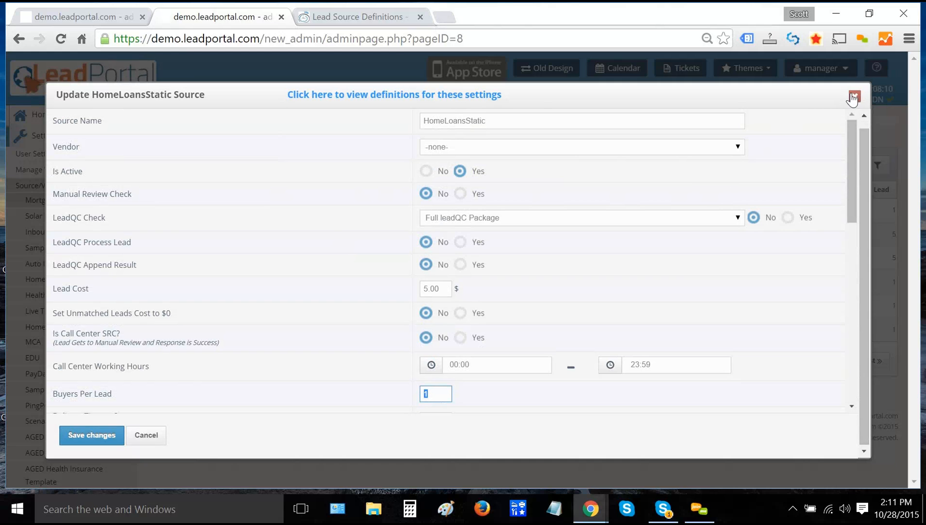
left_click(91, 434)
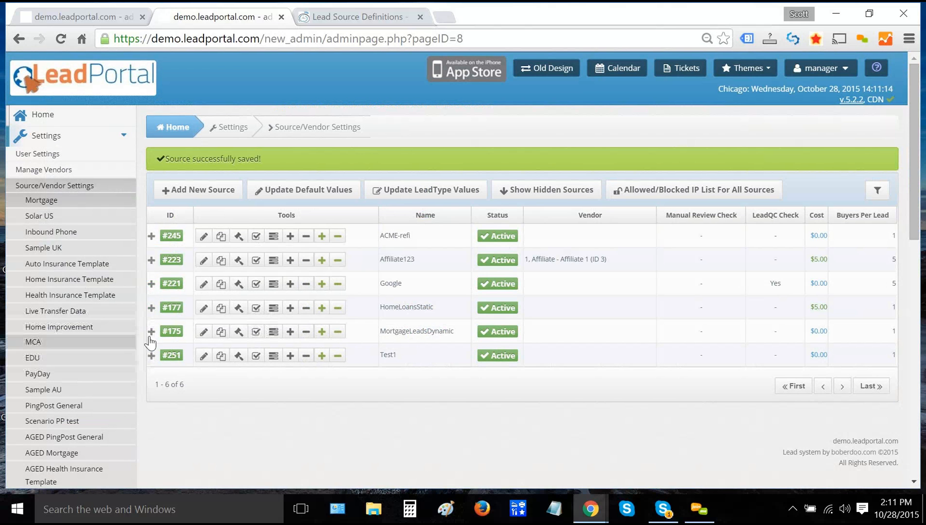
Open the MortgageLeadsDynamic source for editing and examine its Lead Cost setting
left_click(204, 331)
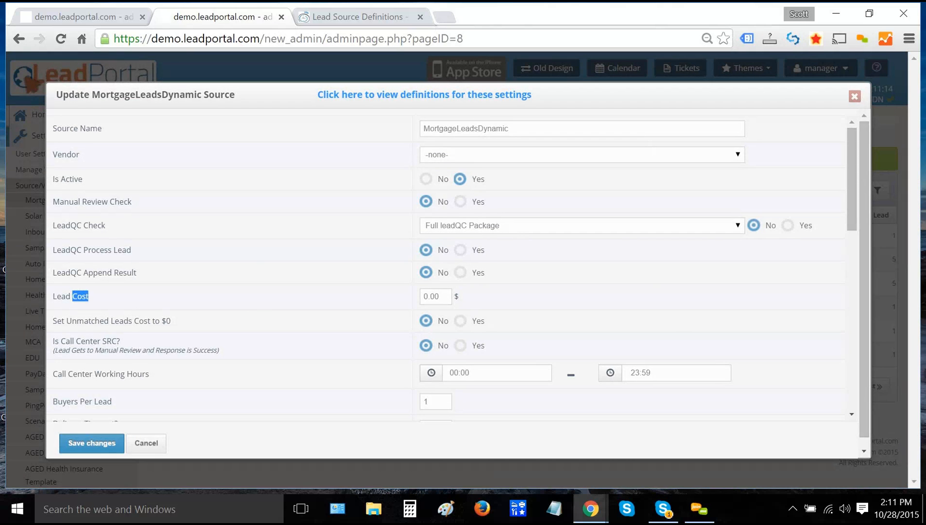
triple_click(80, 296)
double_click(432, 296)
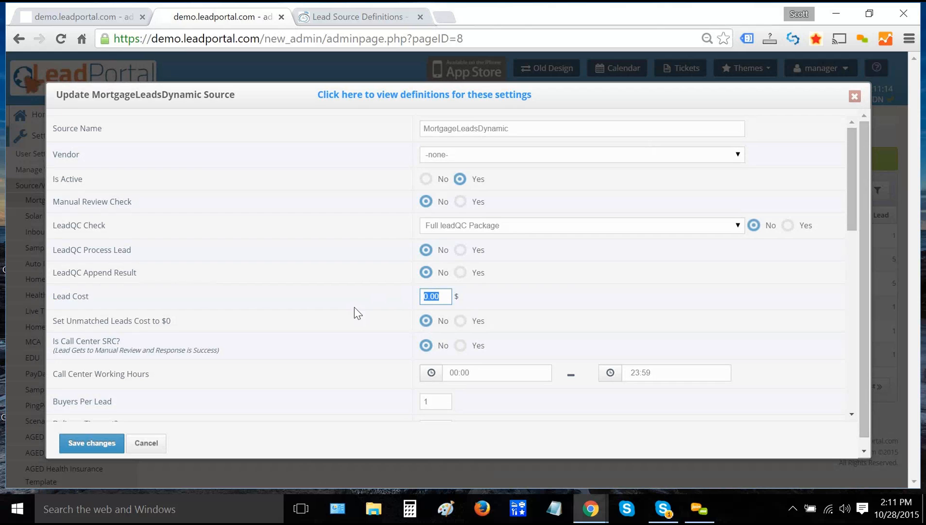
left_click(323, 266)
Examine the Delivery Timeout and Ping Delivery Timeout settings of the MortgageLeadsDynamic source
scroll(337, 262, "down", 5)
scroll(336, 267, "down", 2)
scroll(333, 267, "up", 2)
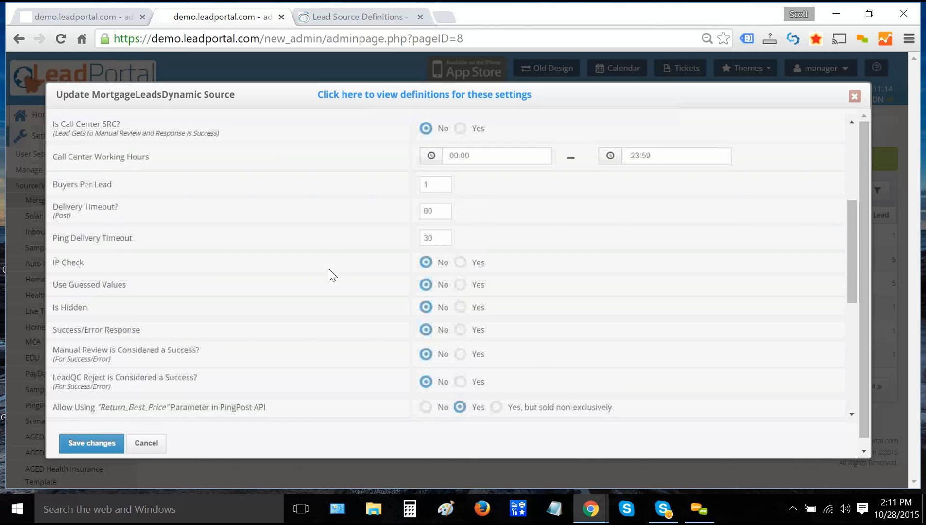
triple_click(97, 206)
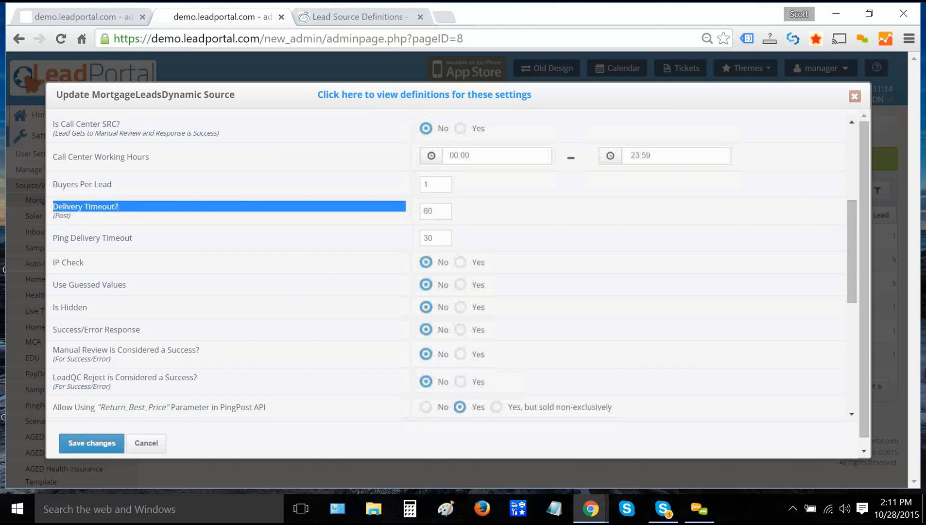
triple_click(100, 238)
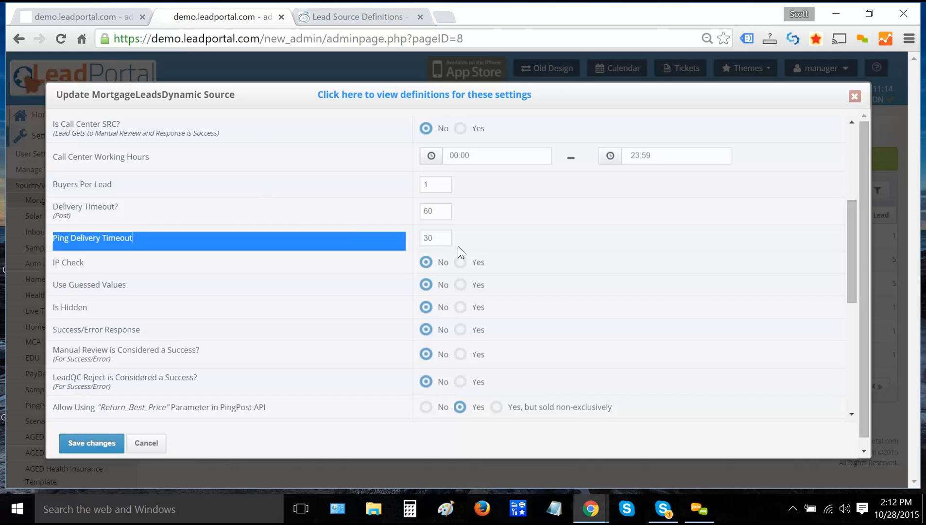
left_click(436, 237)
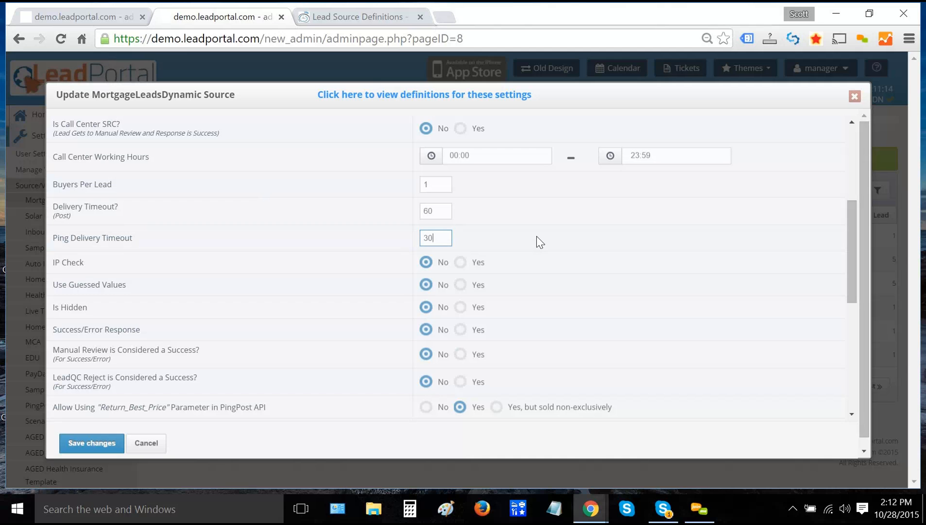
left_click(297, 261)
Set the Maximum Best Price Offer Limit of the MortgageLeadsDynamic source to 20.00 $
scroll(298, 260, "down", 4)
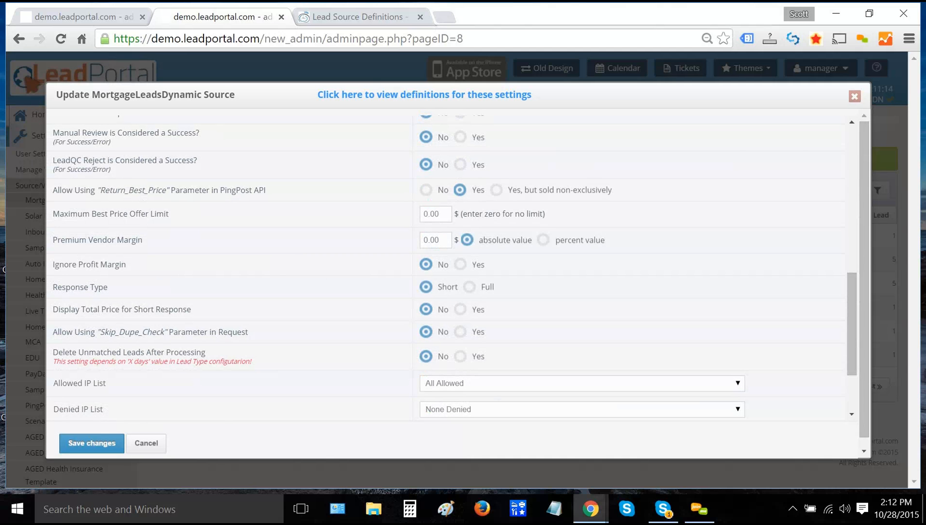
triple_click(166, 190)
triple_click(128, 211)
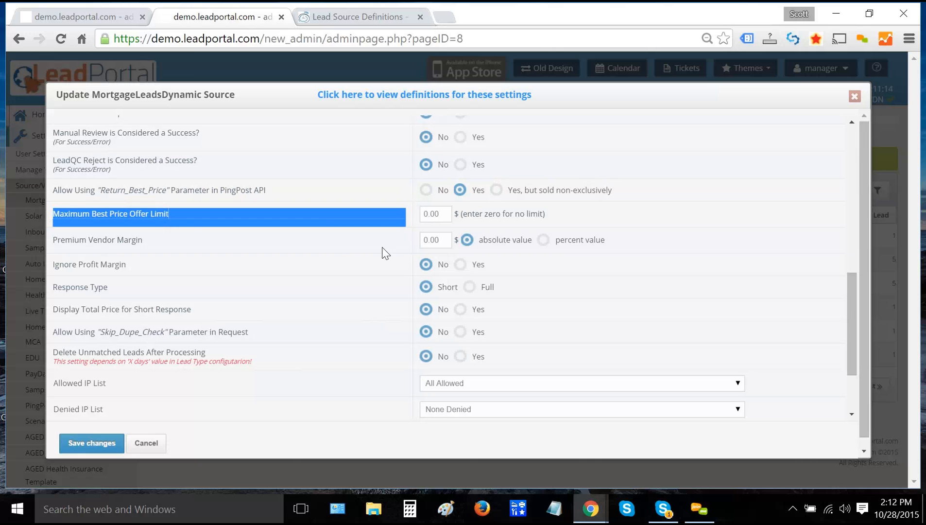
key("Tab")
type("2")
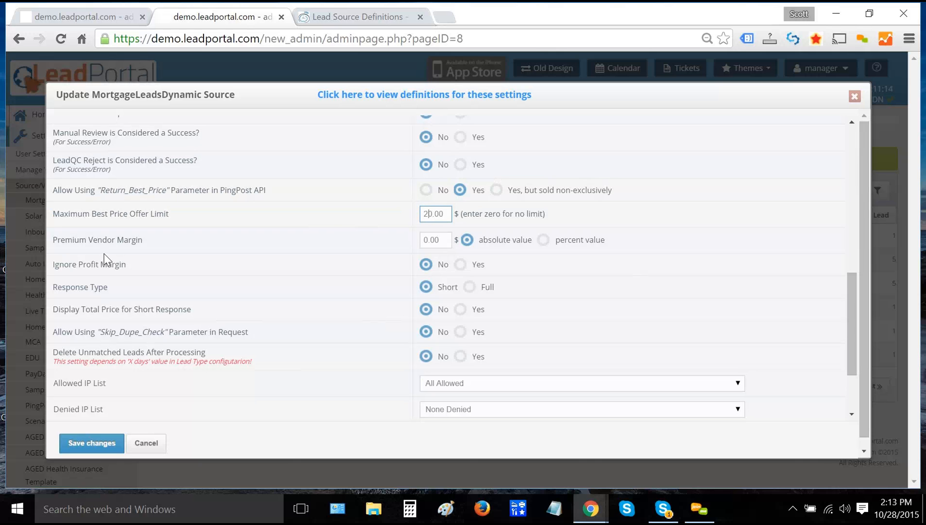
Try out a value for the Premium Vendor Margin and restore it to 0.00 $
triple_click(102, 239)
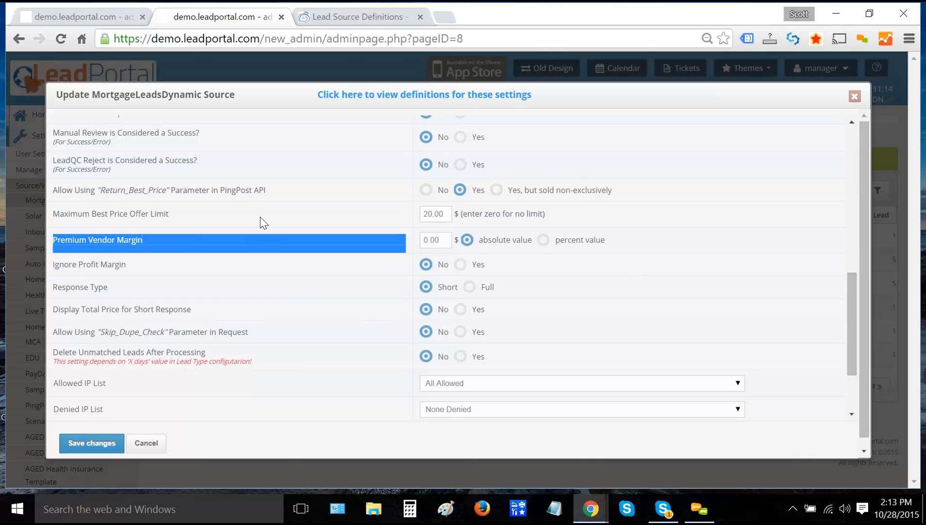
left_click(428, 240)
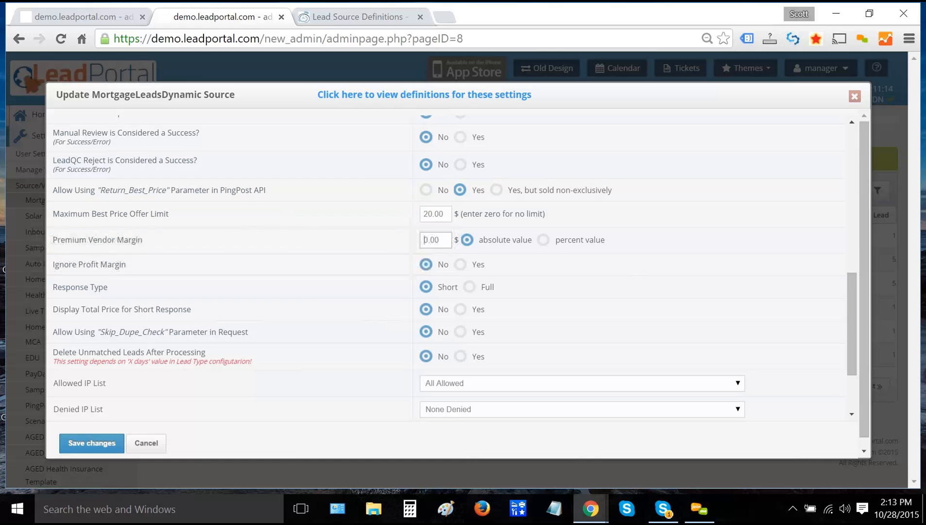
key("BackSpace")
type("1")
key("BackSpace")
type("0")
Examine the Send Back Lead options of the MortgageLeadsDynamic source and save its changes
scroll(318, 243, "down", 2)
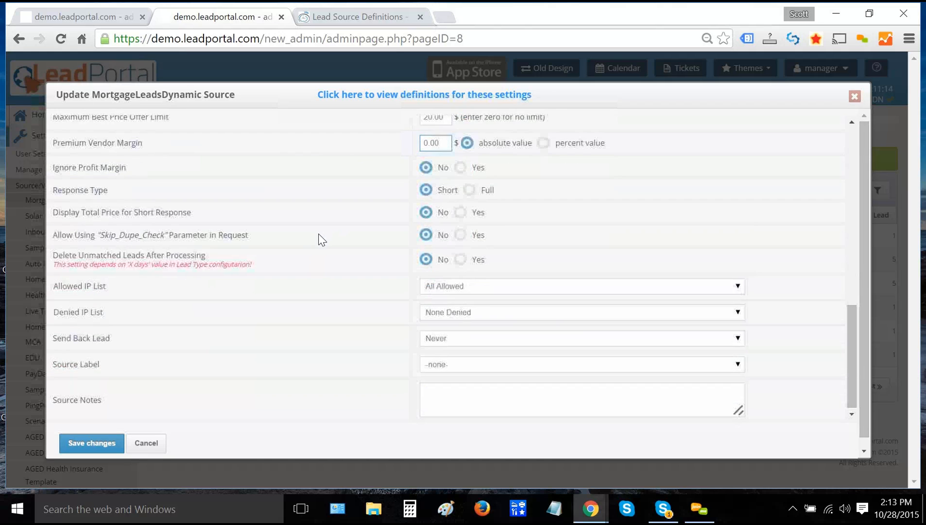
scroll(311, 256, "down", 1)
double_click(82, 330)
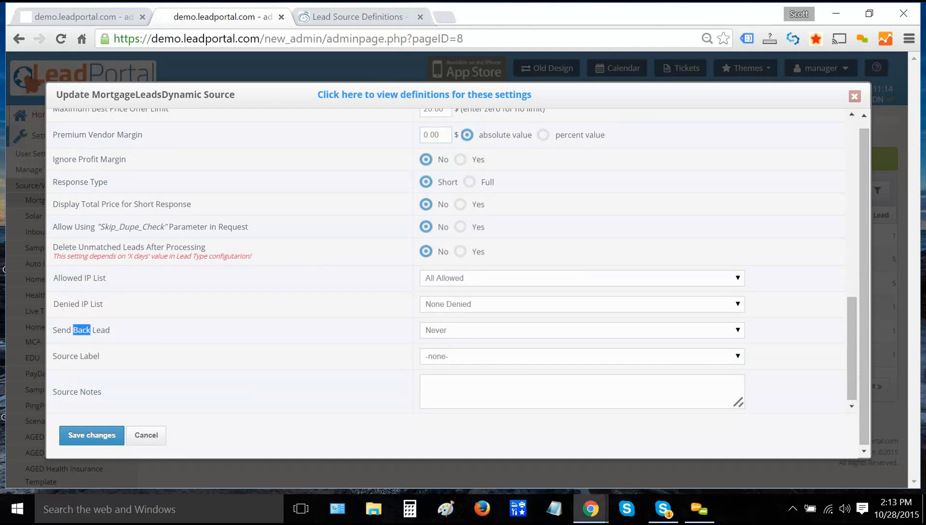
left_click(81, 330)
left_click(470, 330)
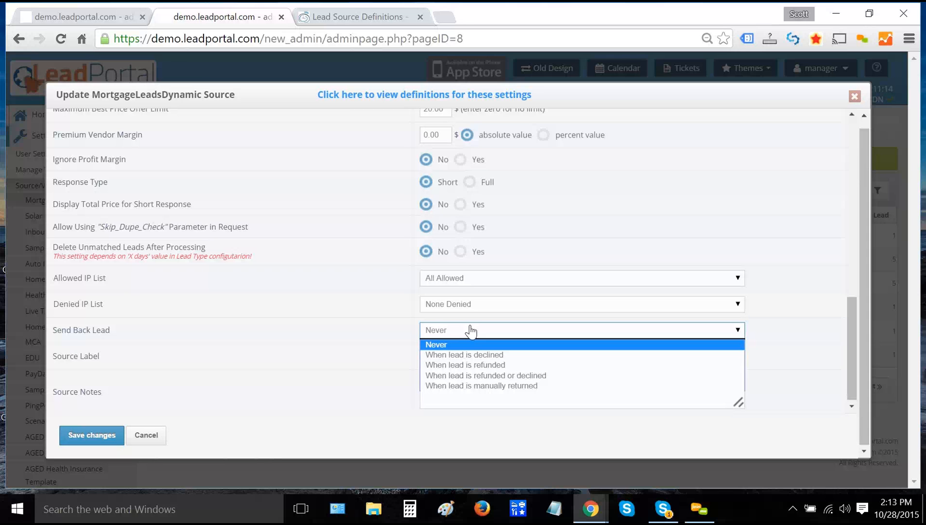
left_click(172, 302)
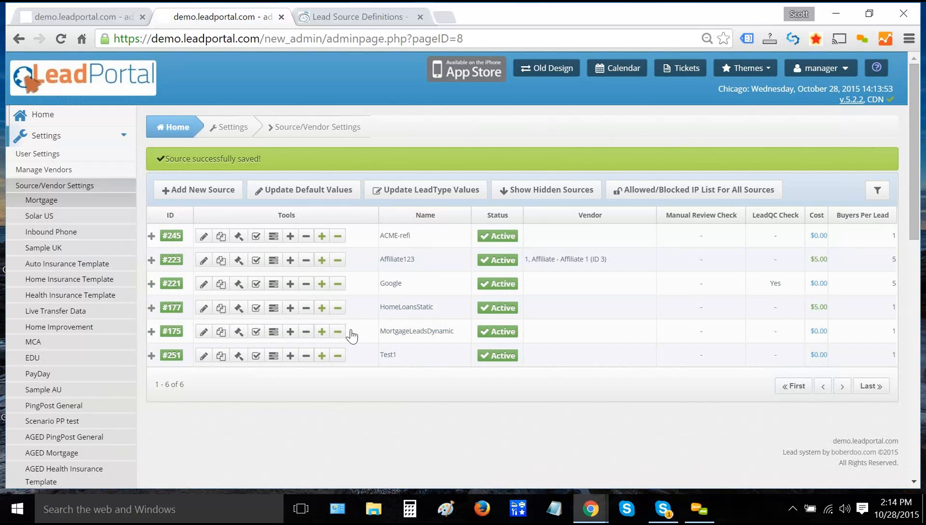
Open the XYZ Co buyer account from the list of buyer accounts
scroll(287, 370, "down", 10)
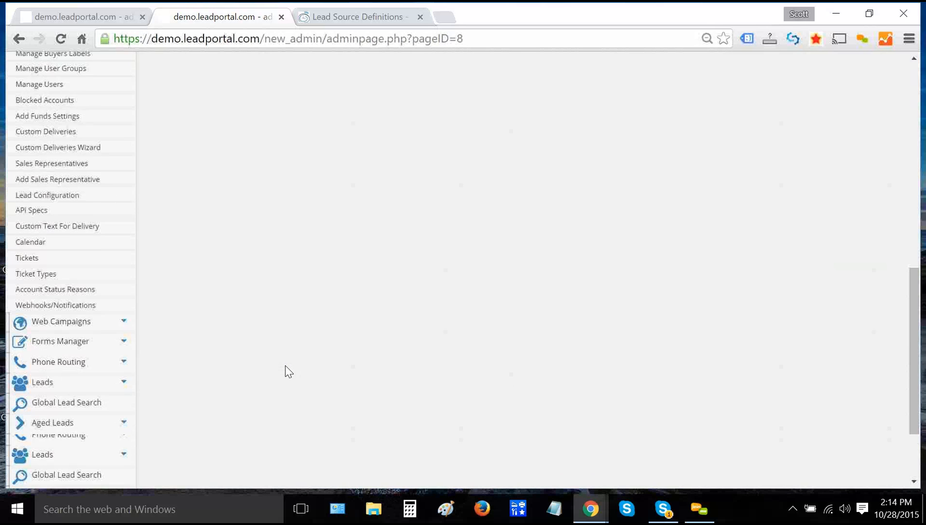
left_click(49, 372)
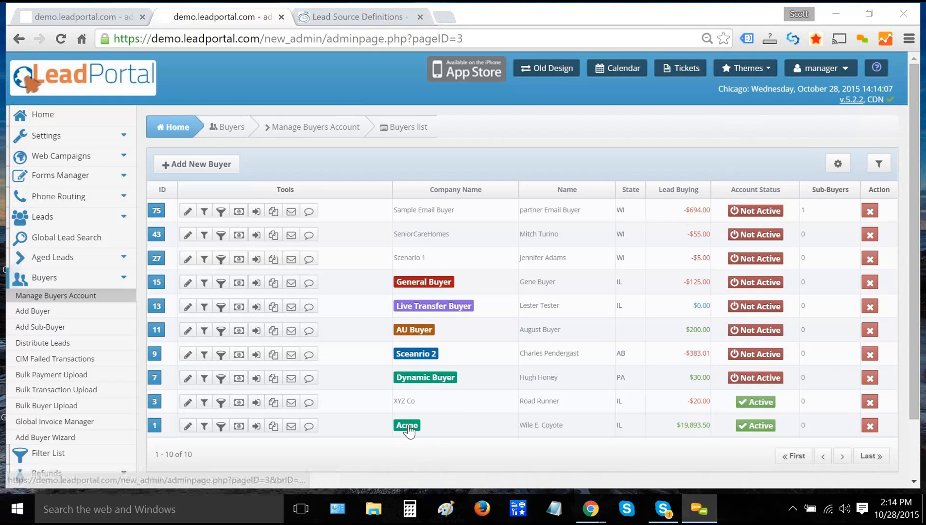
left_click(402, 400)
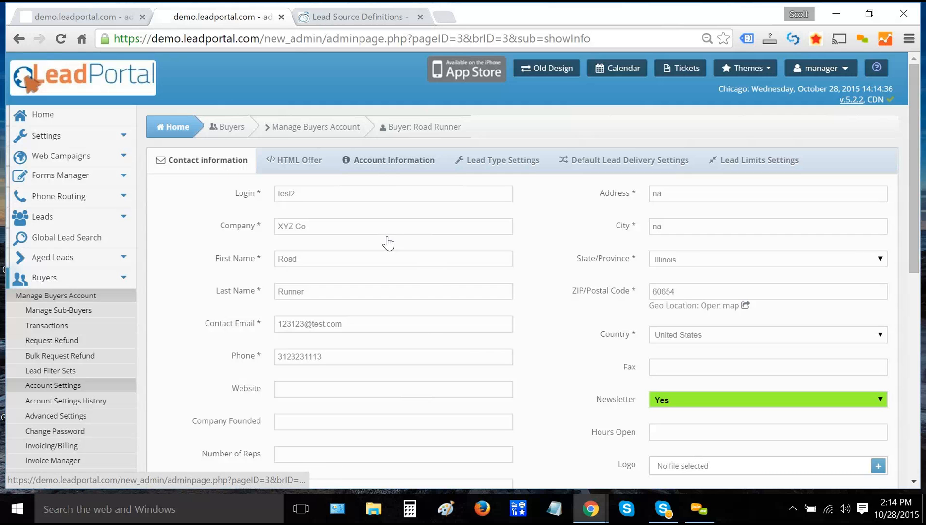
Examine the Account Status options and the Can Request Lead Refunds setting in the XYZ Co buyer's account information
left_click(394, 160)
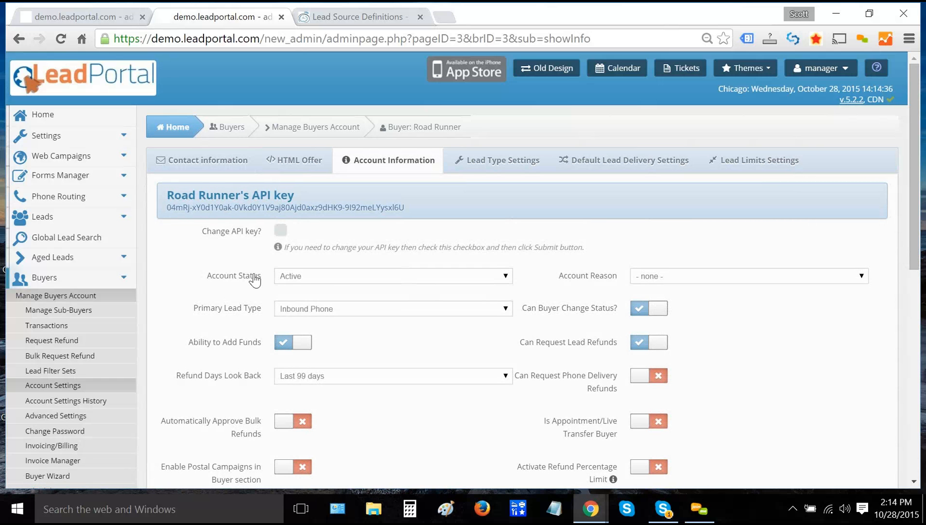
left_click(335, 276)
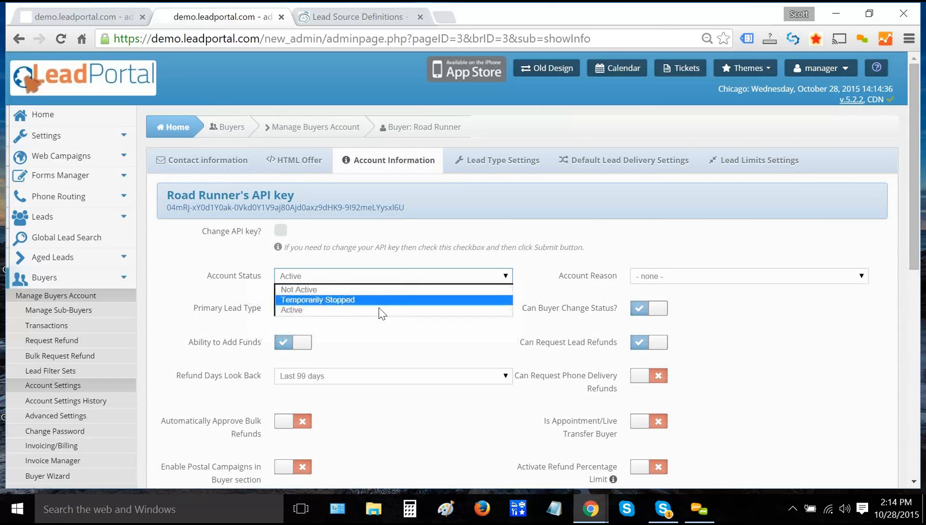
left_click(515, 236)
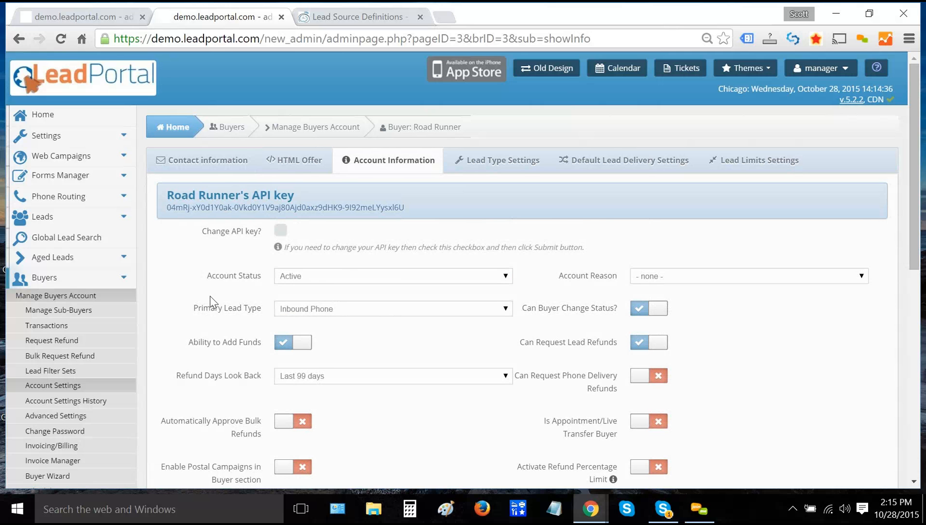
scroll(210, 296, "down", 2)
scroll(226, 291, "down", 1)
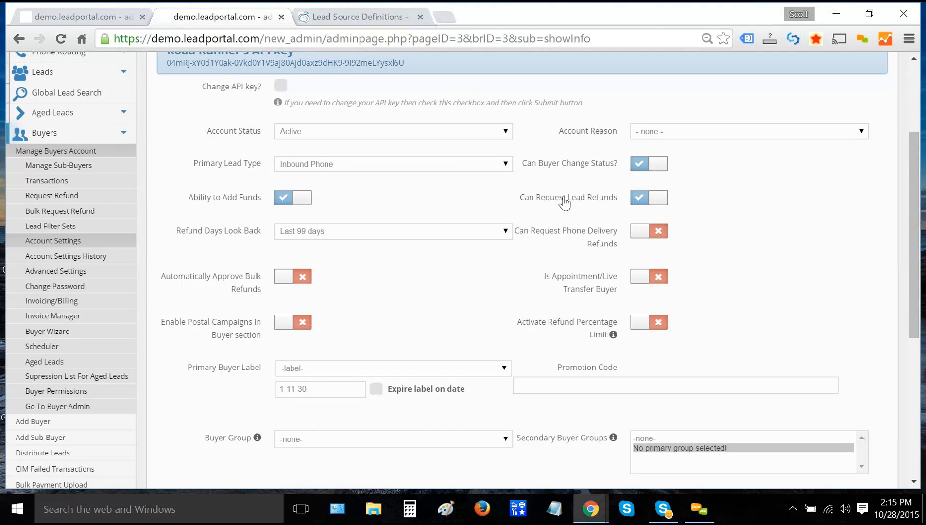
left_click_drag(536, 200, 616, 204)
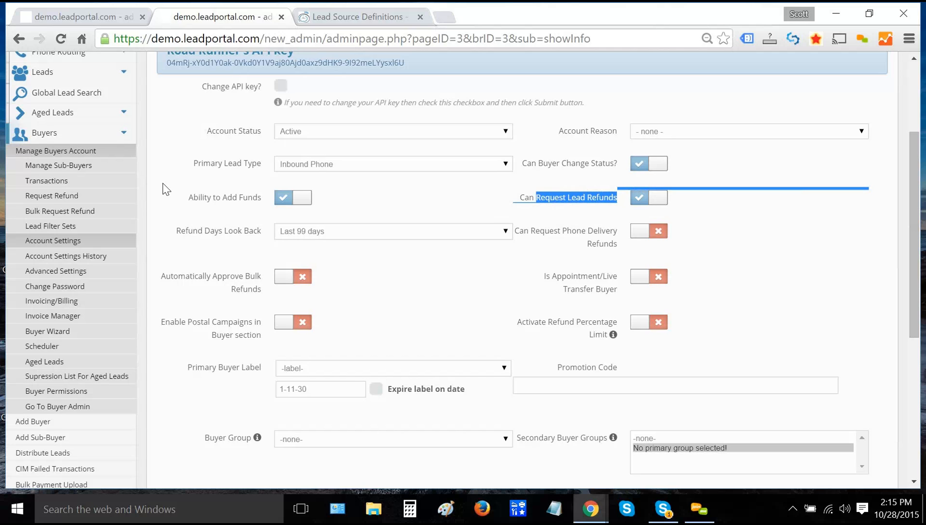
View the XYZ Co buyer's transactions and examine the total buyer balance
left_click(54, 185)
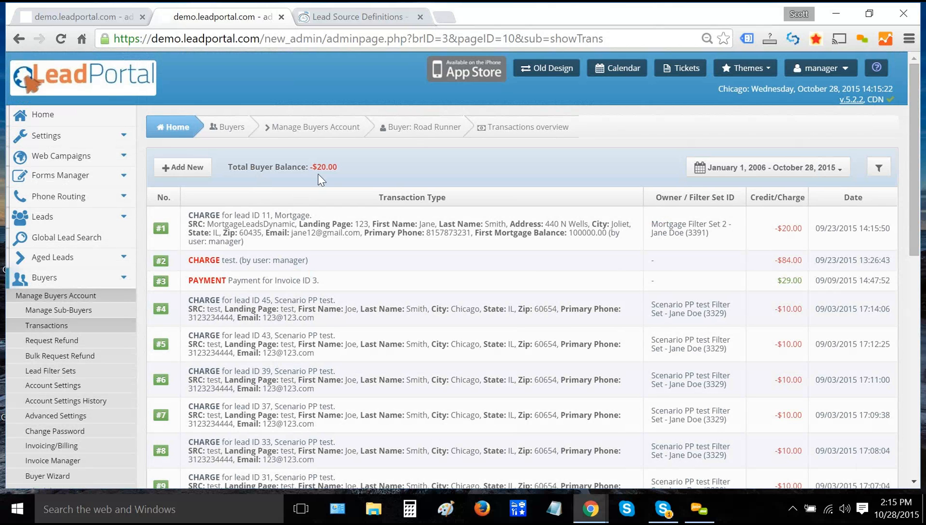
left_click_drag(332, 166, 312, 167)
left_click(377, 166)
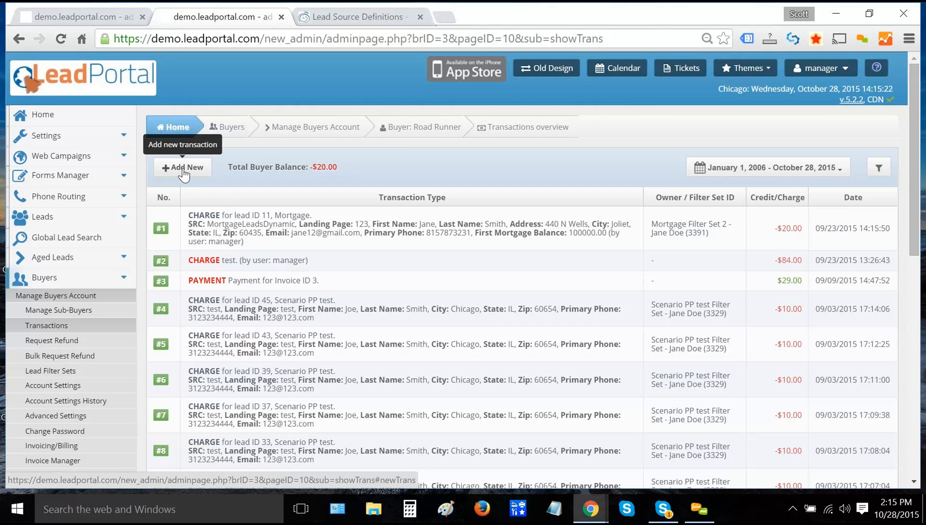
Examine the Credit Limit and auto rebill settings in the XYZ Co buyer's billing information
scroll(170, 335, "down", 1)
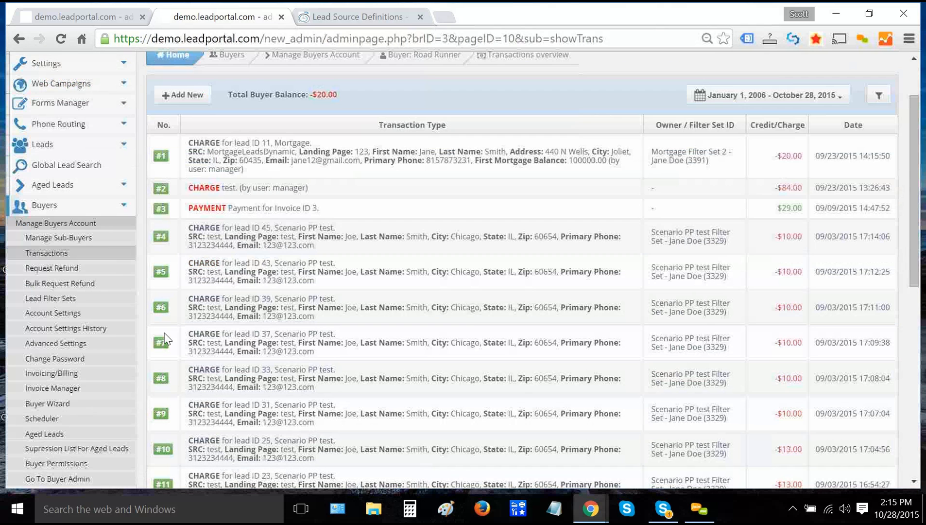
left_click(90, 377)
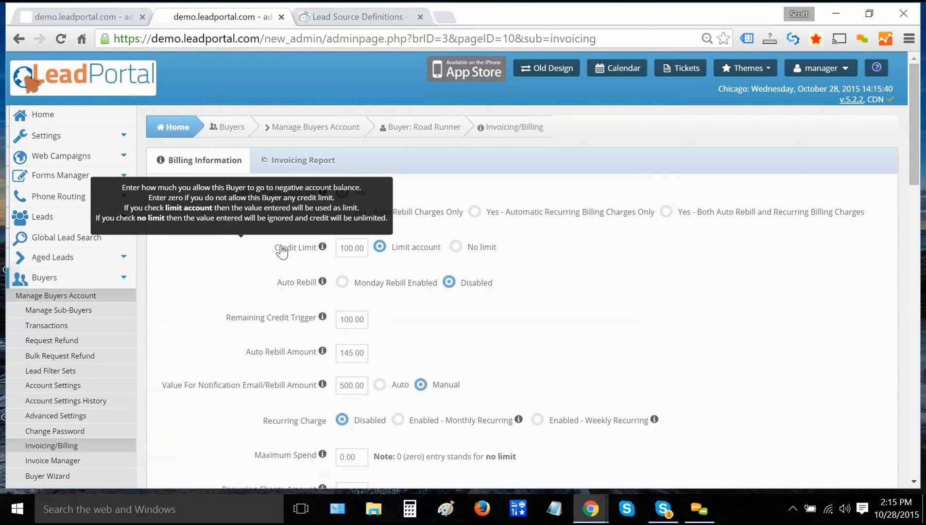
left_click_drag(280, 247, 318, 248)
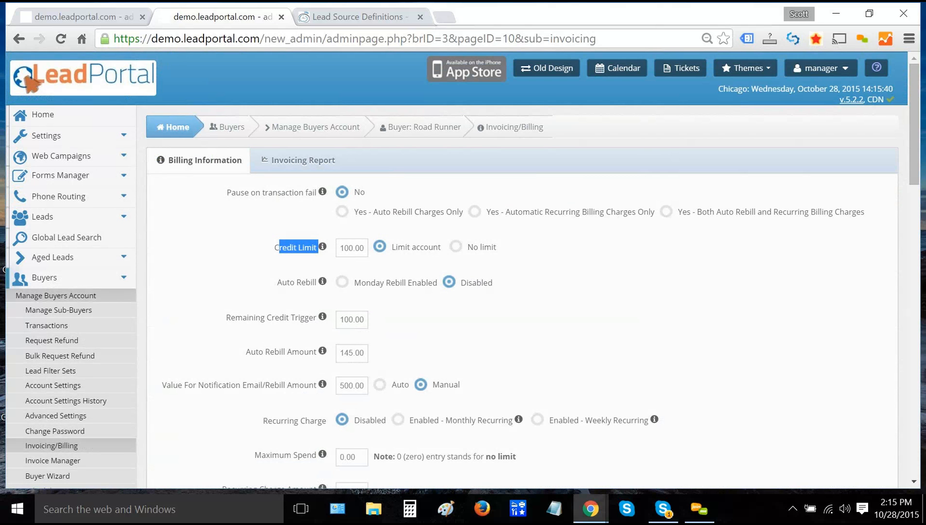
left_click(316, 248)
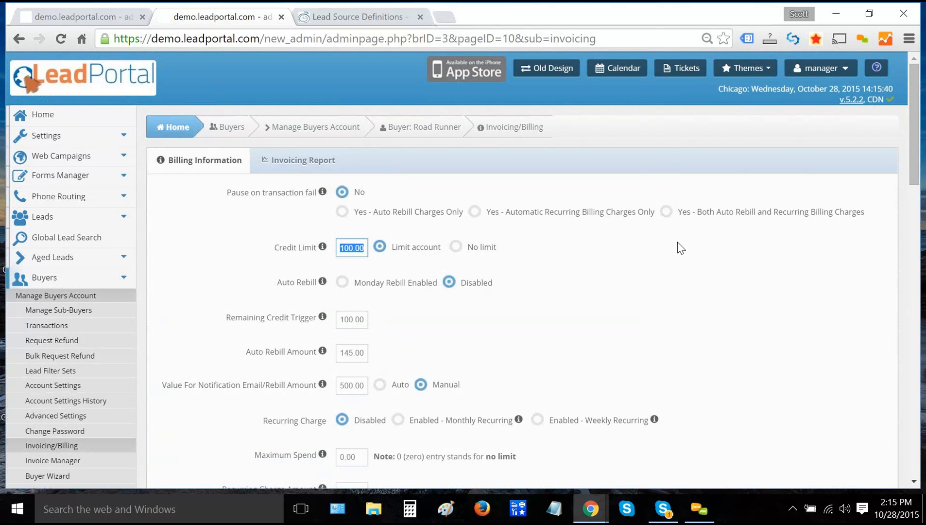
mouse_move(299, 291)
scroll(289, 368, "down", 1)
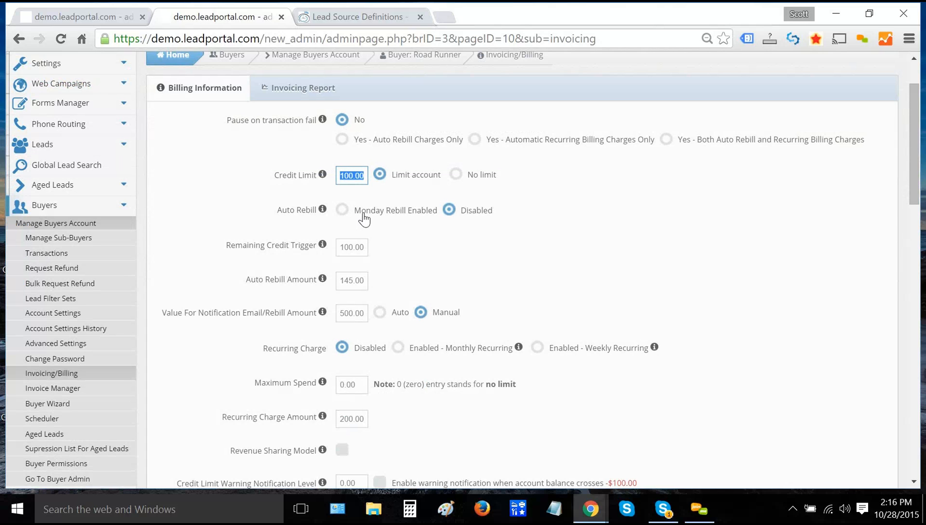
left_click(698, 215)
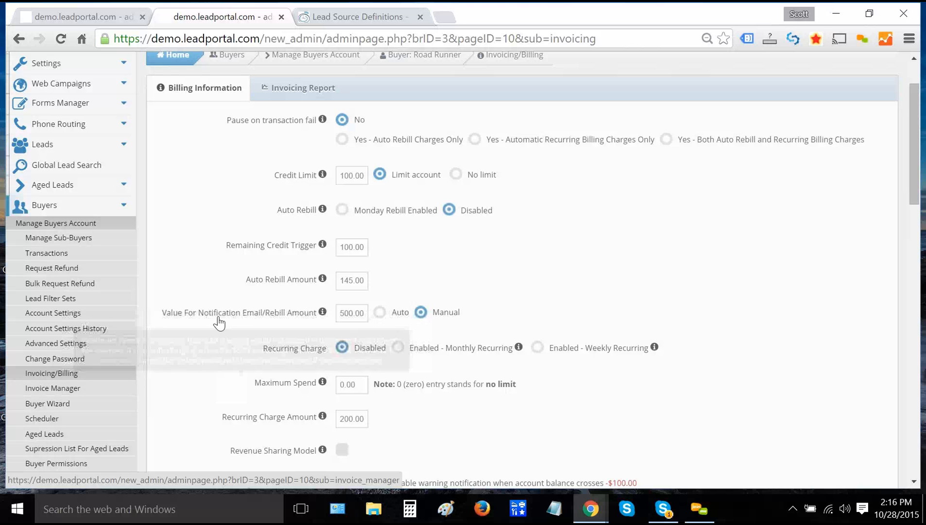
View the buyer's lead filter sets and open the Mortgage Filter Set IL Refi for editing
left_click(78, 301)
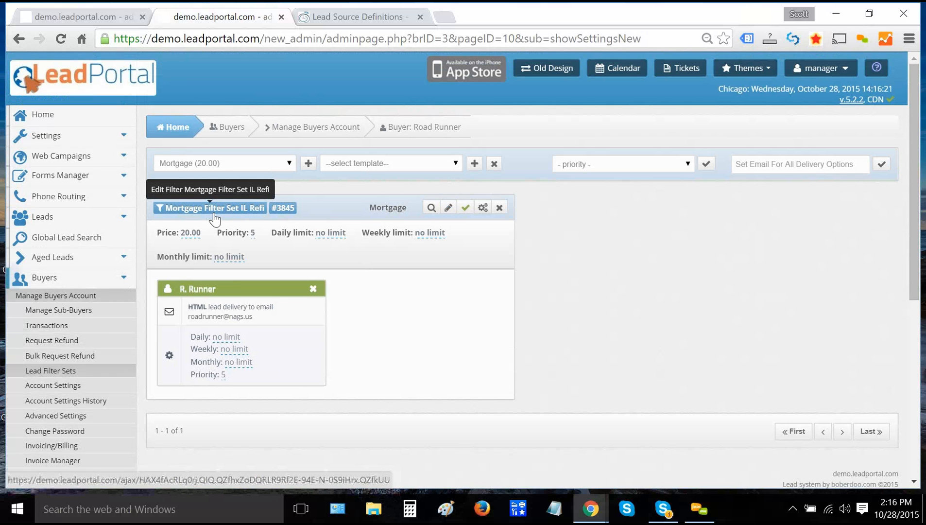
left_click(277, 166)
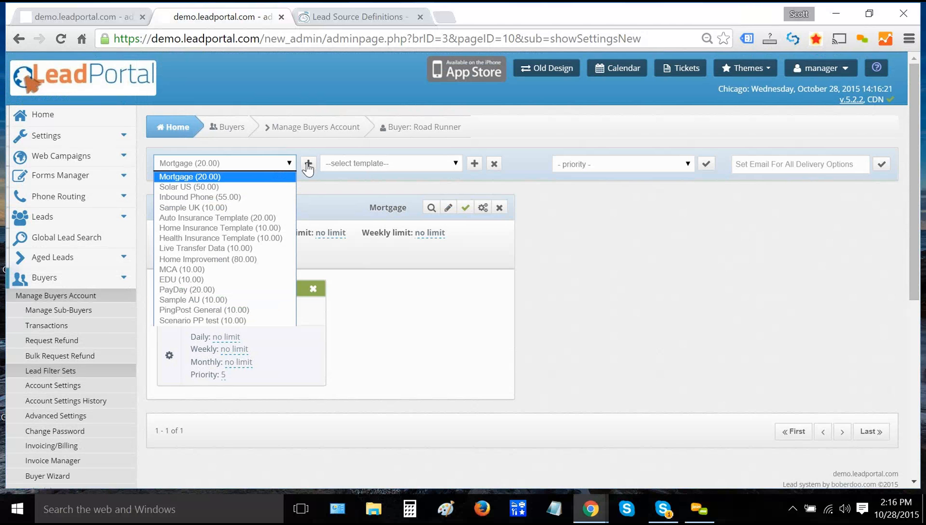
left_click(694, 271)
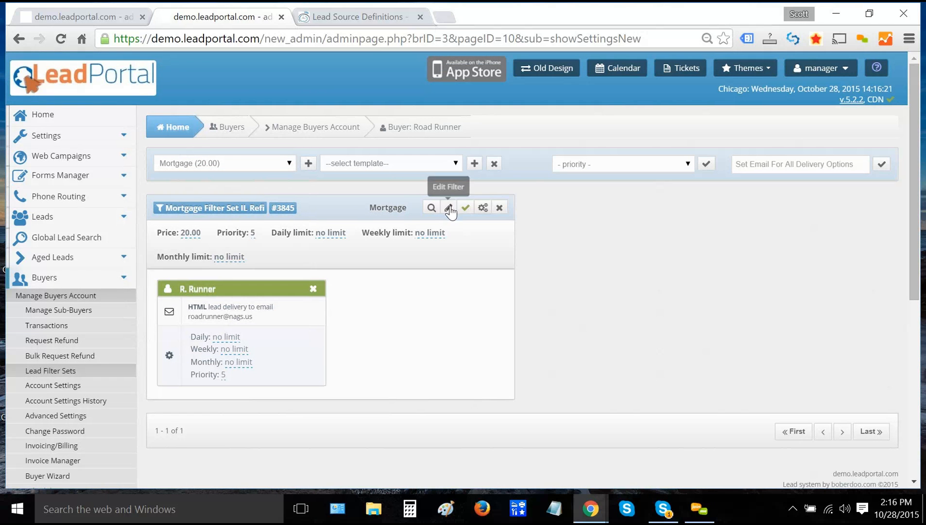
left_click(448, 208)
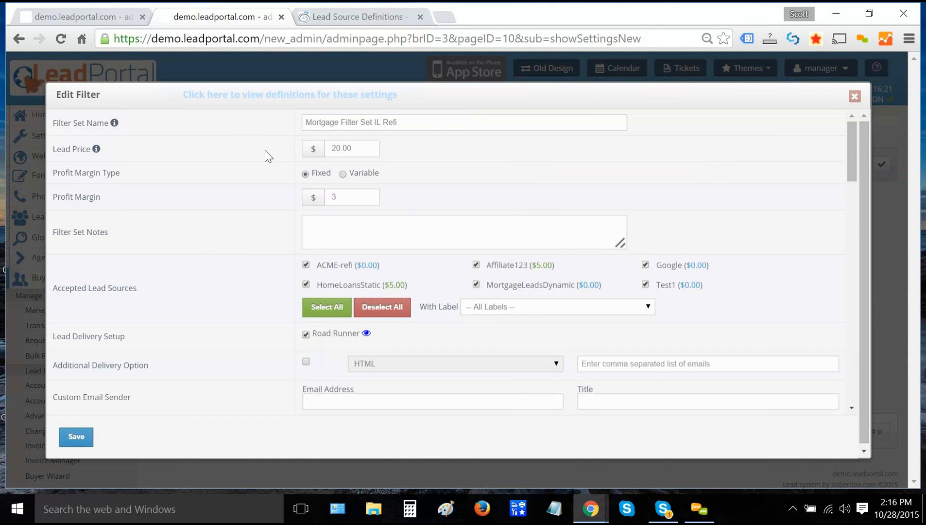
Consult the Filter Set Definitions page, and close both it and the Lead Source Definitions page
left_click(272, 97)
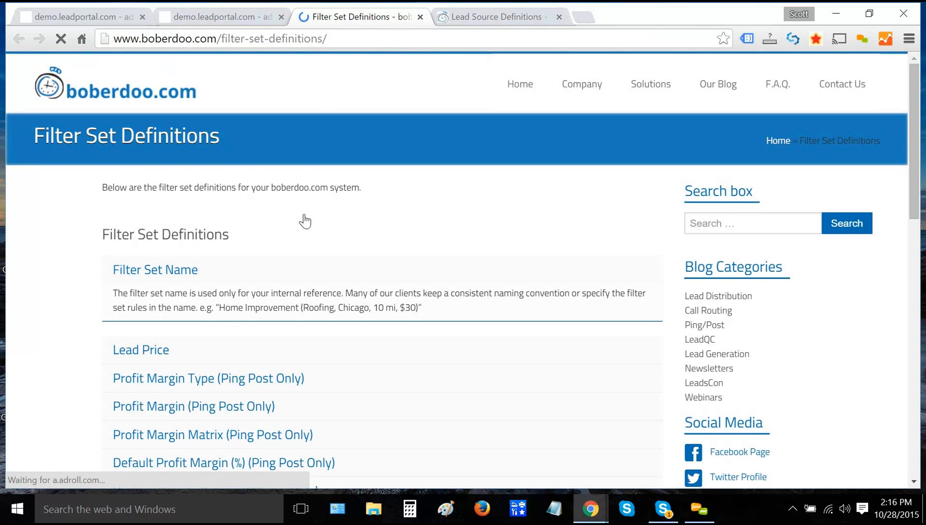
scroll(306, 217, "down", 9)
scroll(306, 217, "up", 9)
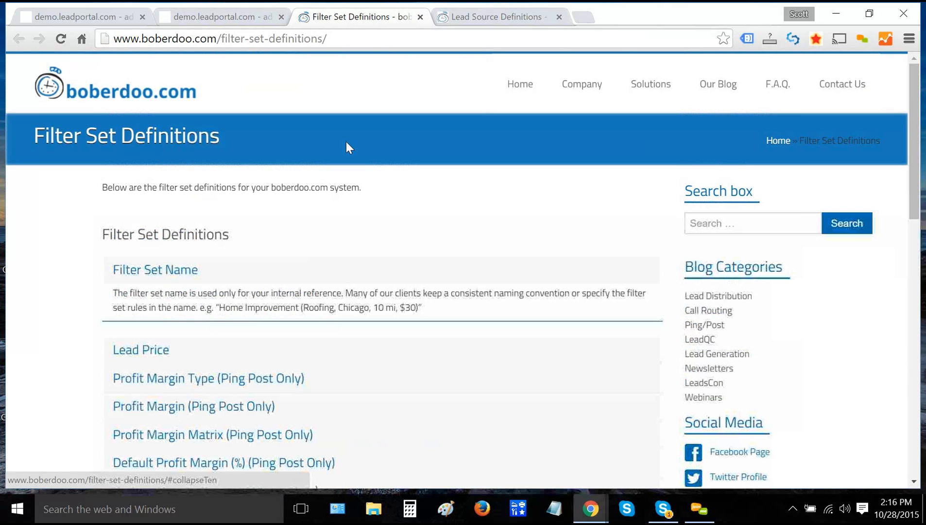
left_click(420, 18)
left_click(421, 18)
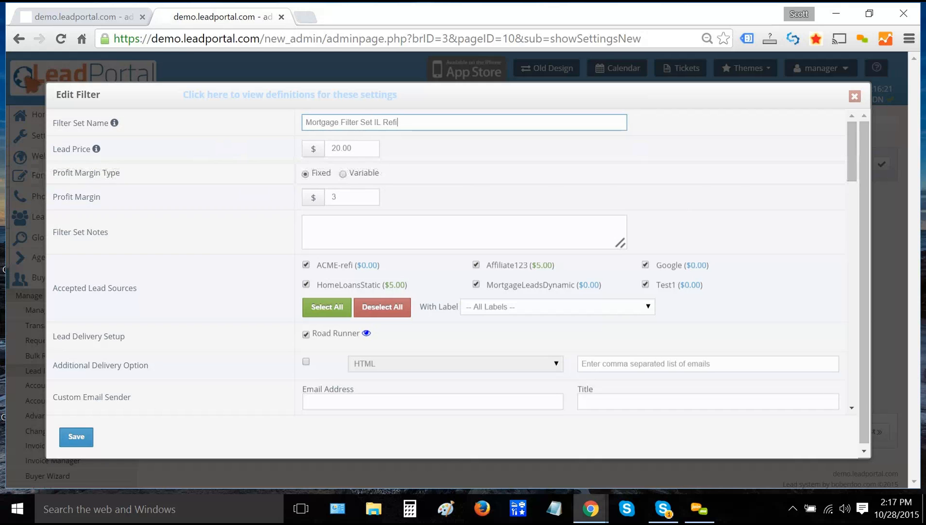
Examine the Filter Set Name, Lead Price and Profit Margin Type settings of the filter set
left_click_drag(376, 122, 718, 137)
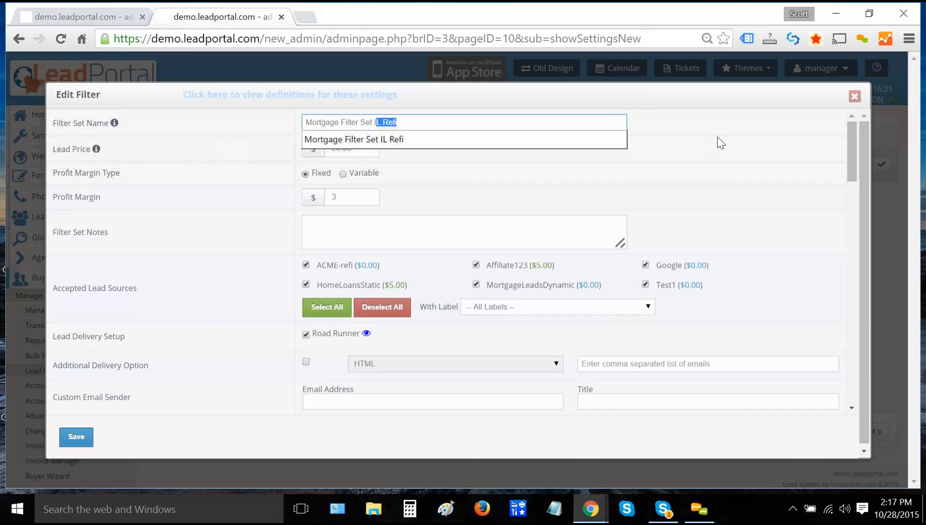
left_click(722, 167)
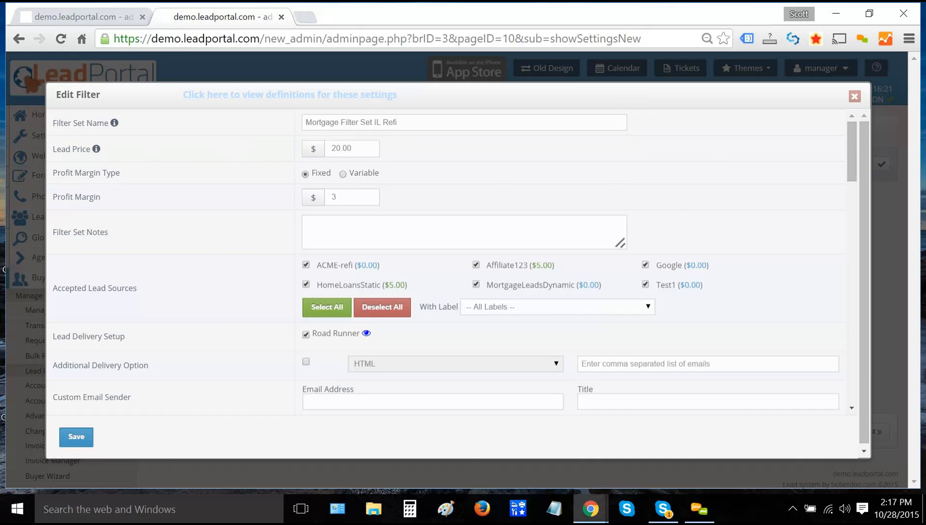
left_click_drag(358, 149, 347, 149)
left_click(461, 154)
triple_click(89, 173)
left_click(487, 196)
Examine the filter set's Profit Margin and Accepted Lead Sources settings
key("shift+Tab")
key("shift+Tab")
key("Tab")
key("Tab")
left_click(442, 197)
left_click(234, 231)
scroll(233, 231, "down", 1)
triple_click(115, 215)
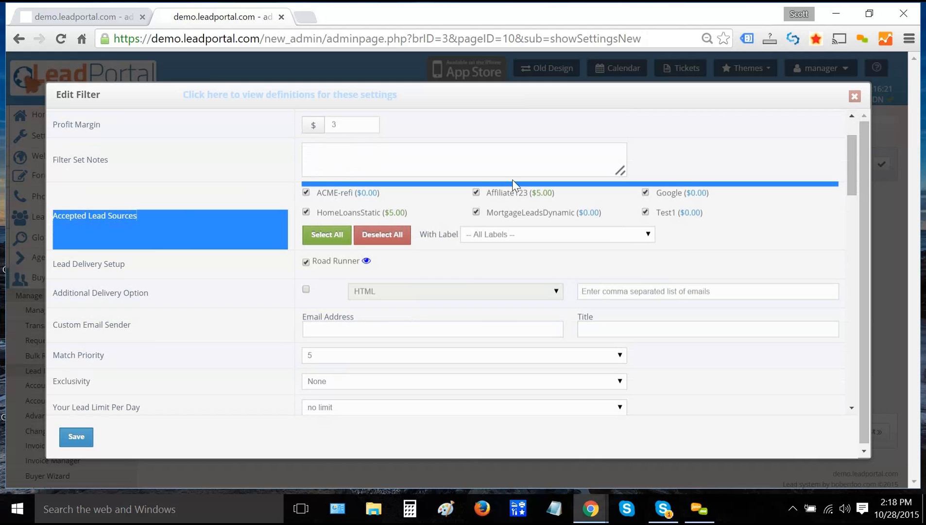
left_click(258, 295)
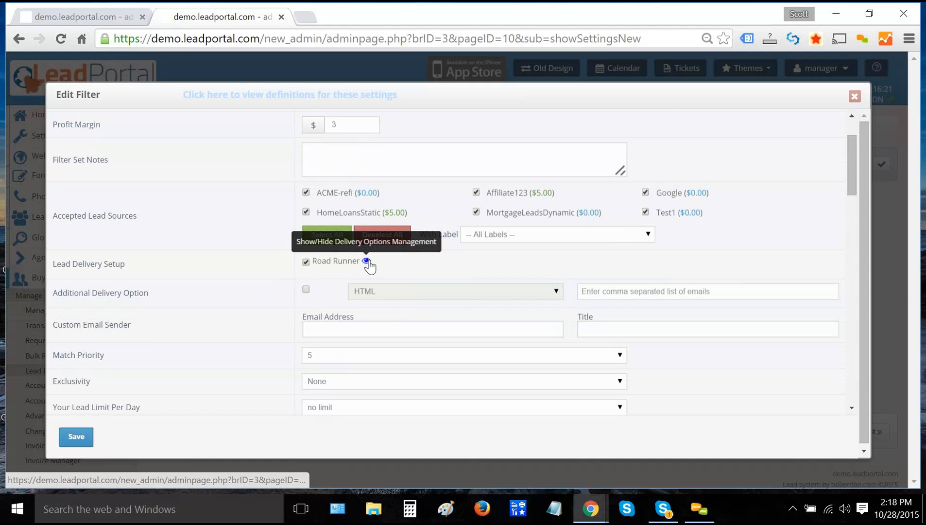
Show the Road Runner delivery options in Lead Delivery Setup and examine the available Delivery Option formats
left_click(368, 261)
scroll(261, 295, "down", 2)
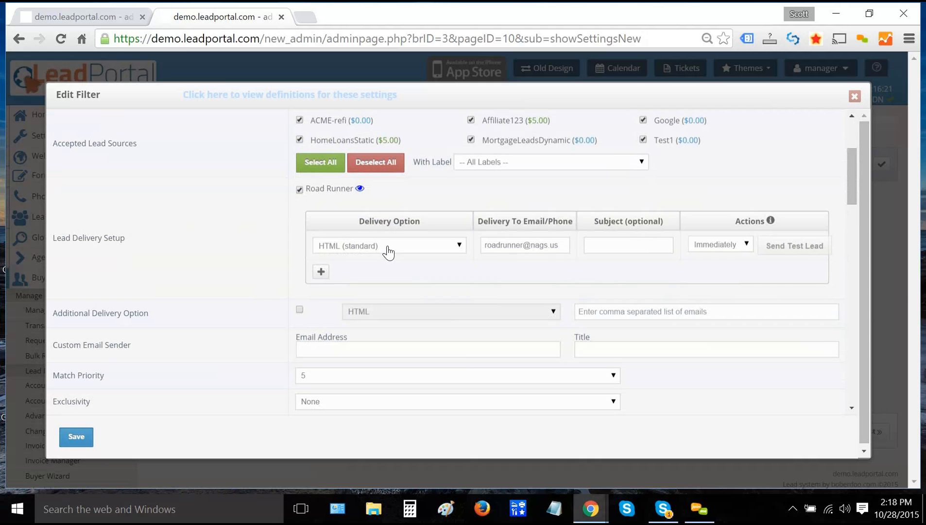
left_click(389, 246)
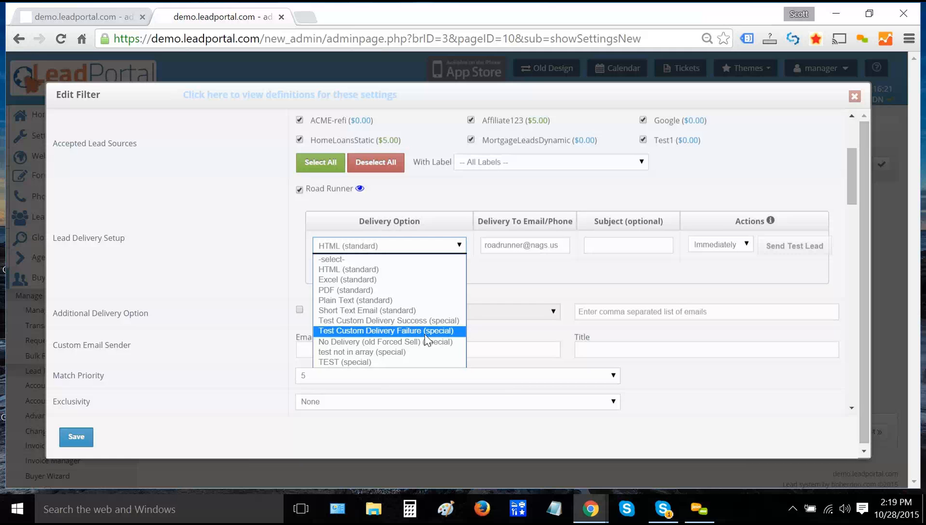
left_click(162, 259)
Examine the Match Priority levels available for the filter set without changing the selection
scroll(187, 231, "down", 1)
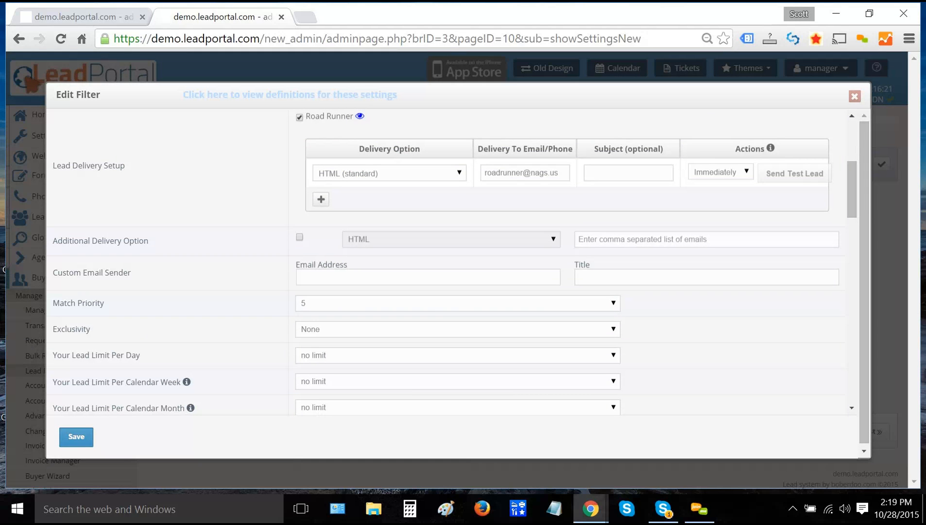
left_click_drag(87, 303, 188, 310)
left_click(380, 317)
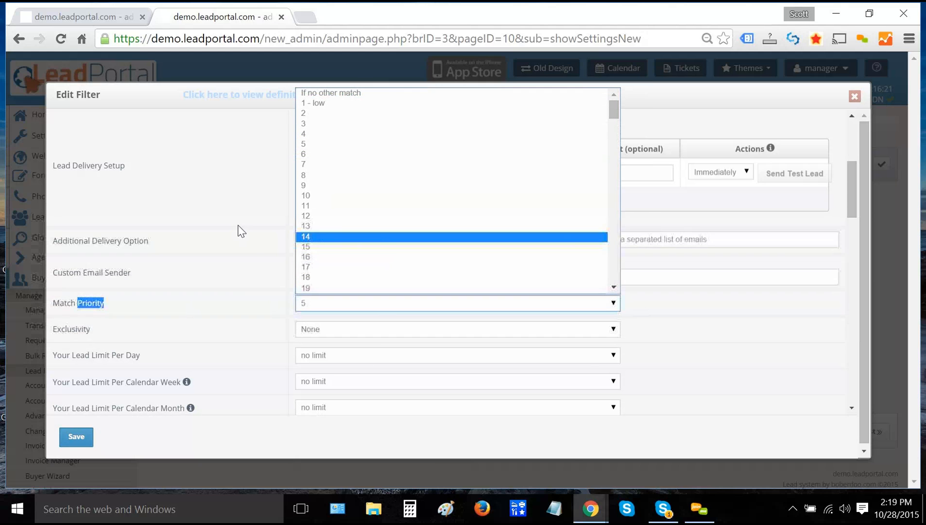
left_click_drag(237, 226, 246, 247)
left_click(264, 306)
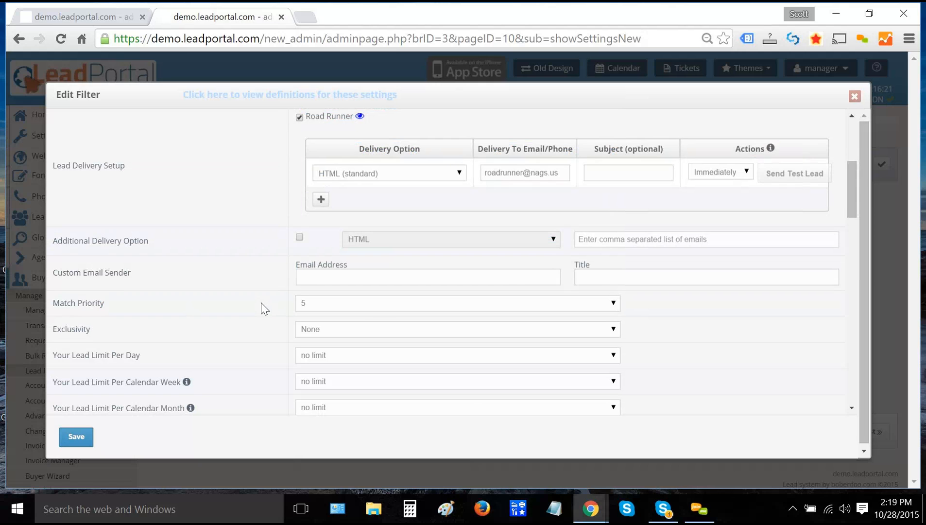
Set the filter set's Exclusivity to Exclusive and examine the Exclusivity Period choices
scroll(256, 304, "down", 1)
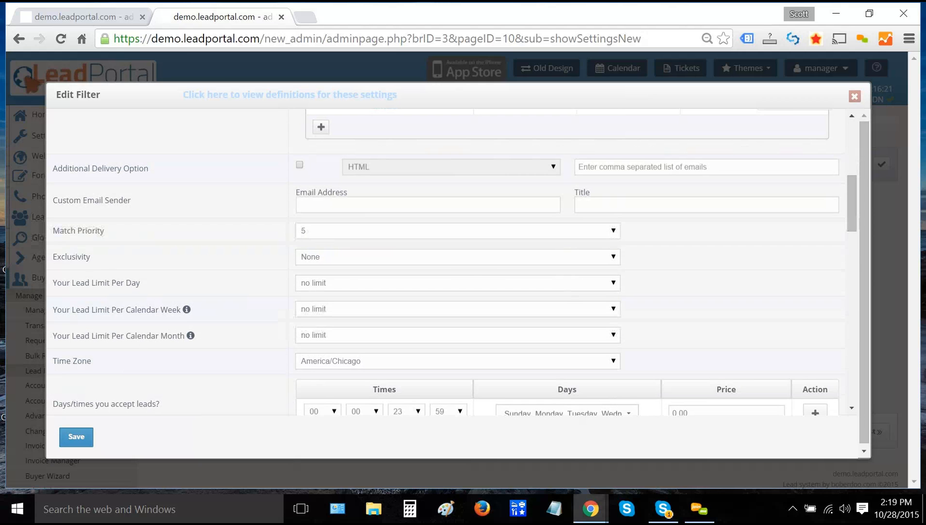
left_click_drag(53, 256, 461, 266)
left_click(476, 258)
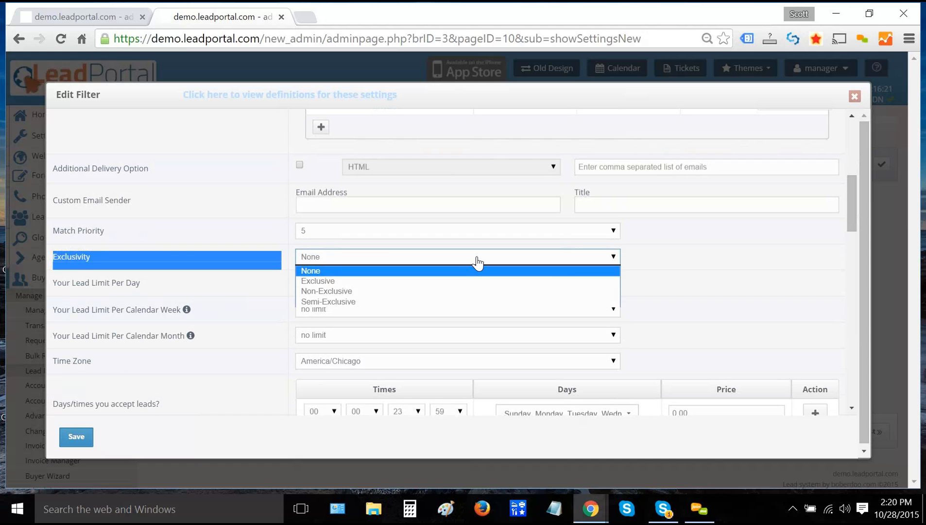
left_click(474, 281)
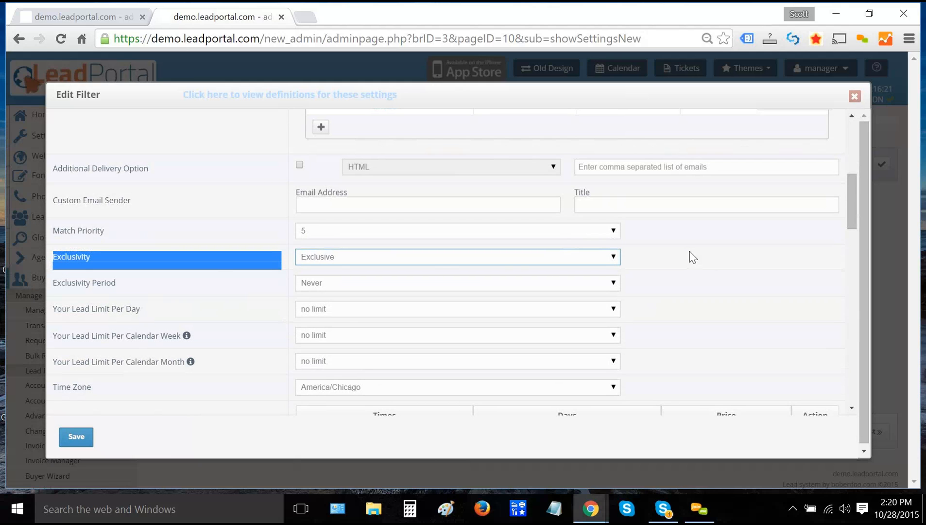
left_click(384, 283)
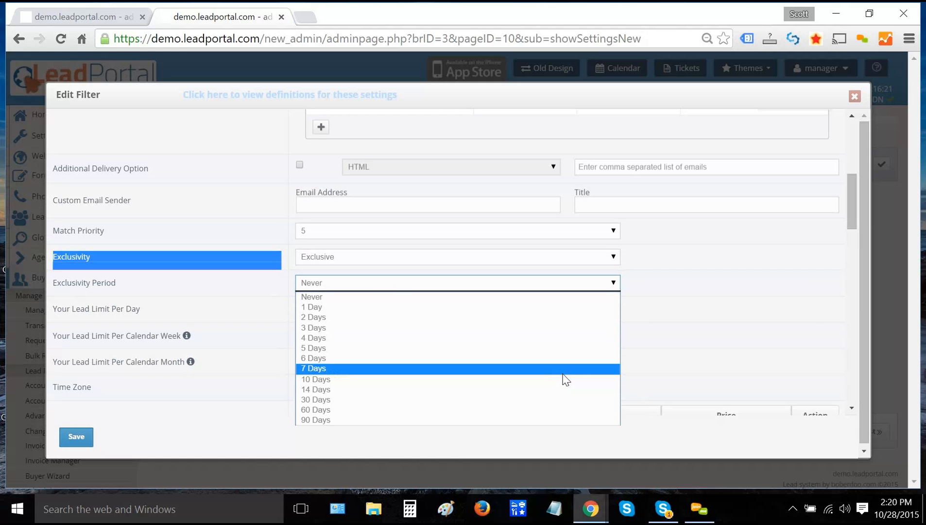
left_click(800, 302)
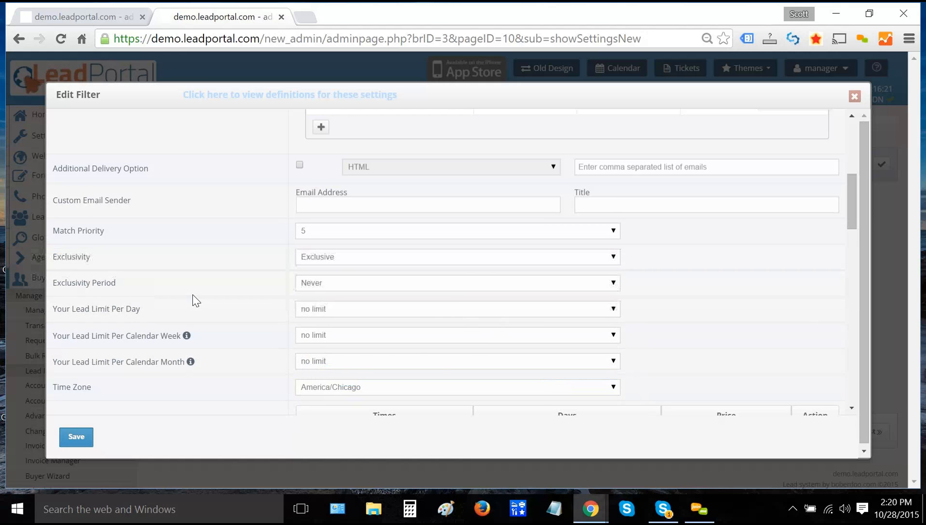
Examine the filter set's lead limits per day, calendar week and calendar month
scroll(194, 298, "down", 1)
double_click(133, 236)
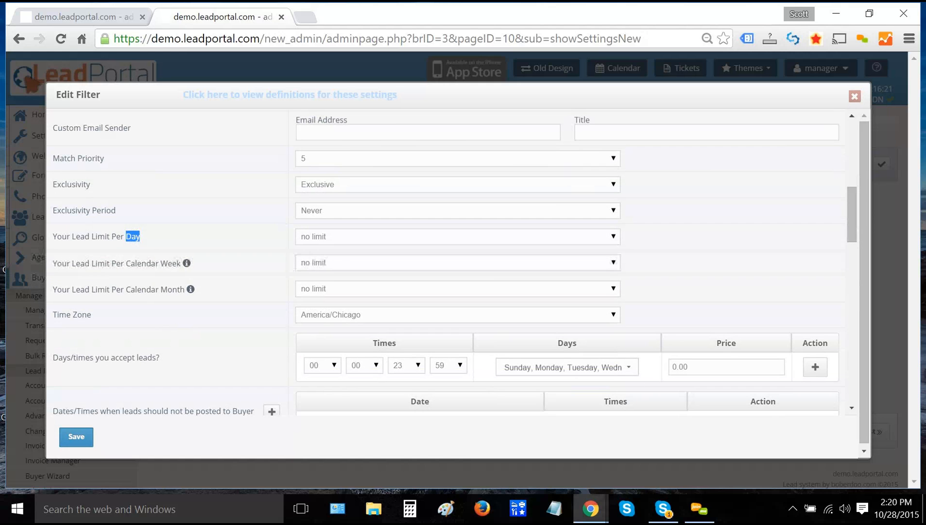
double_click(170, 262)
left_click(168, 287)
Examine the Times, Days and Price options for when the buyer accepts leads
scroll(240, 294, "down", 1)
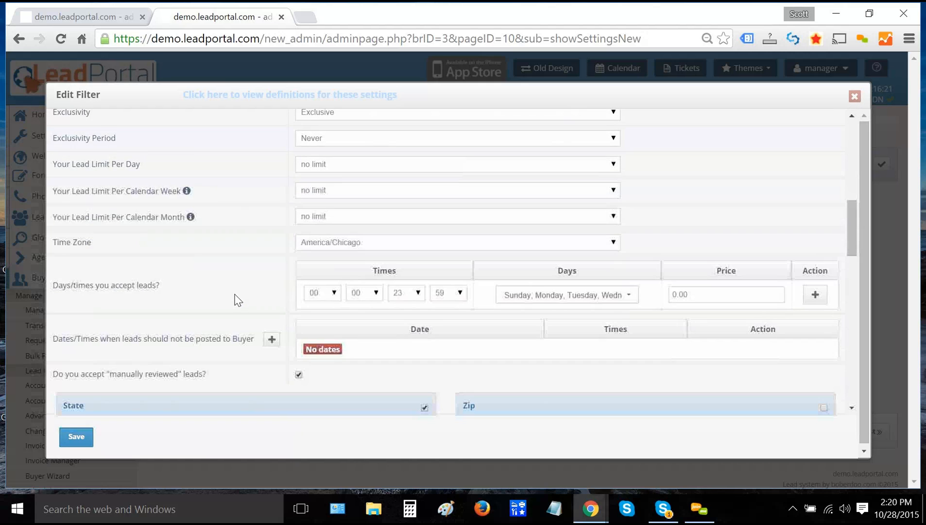
triple_click(123, 286)
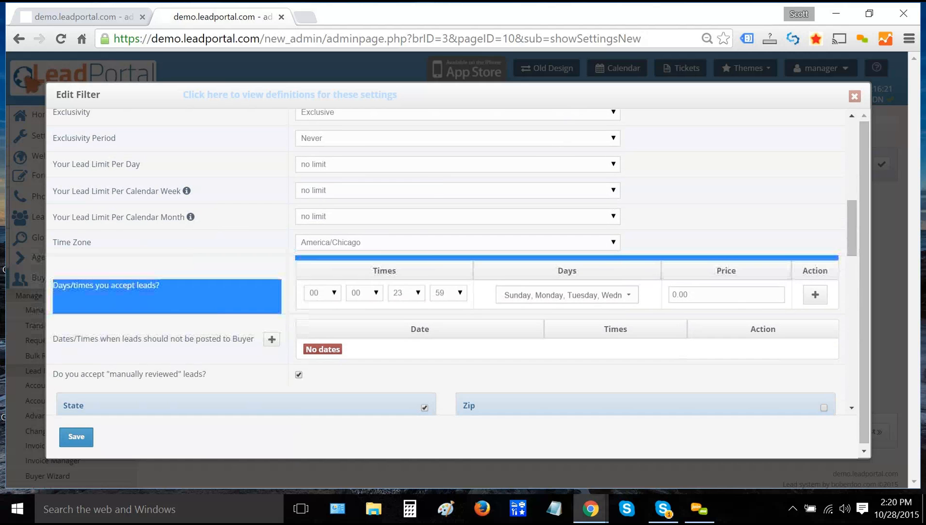
left_click(311, 294)
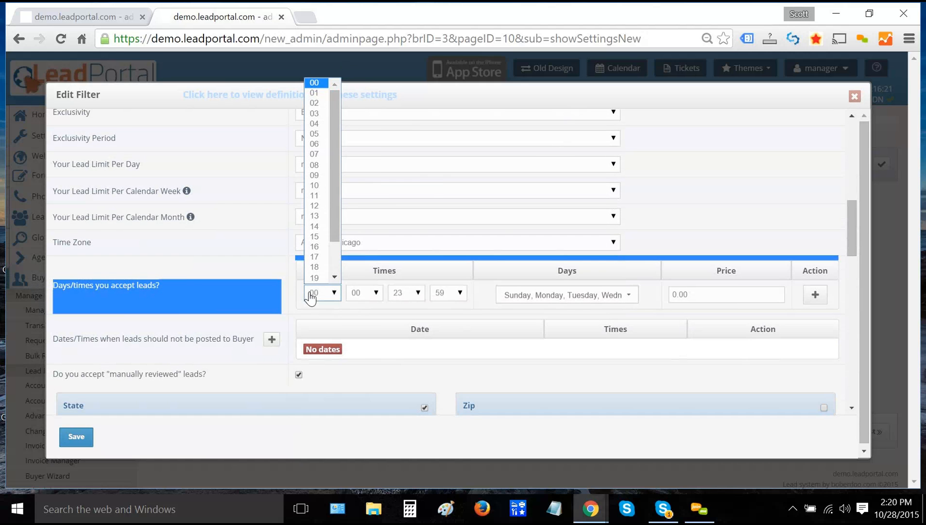
left_click(528, 295)
left_click(683, 273)
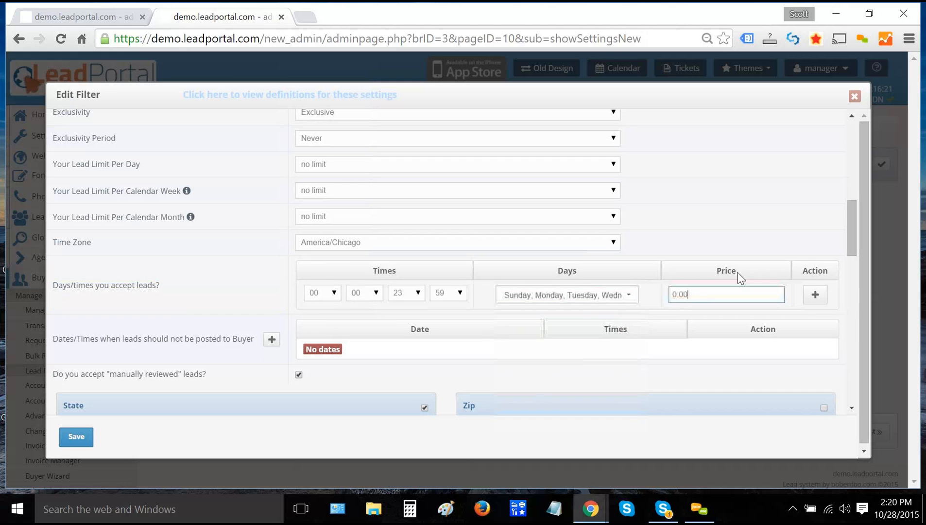
left_click_drag(682, 273, 750, 292)
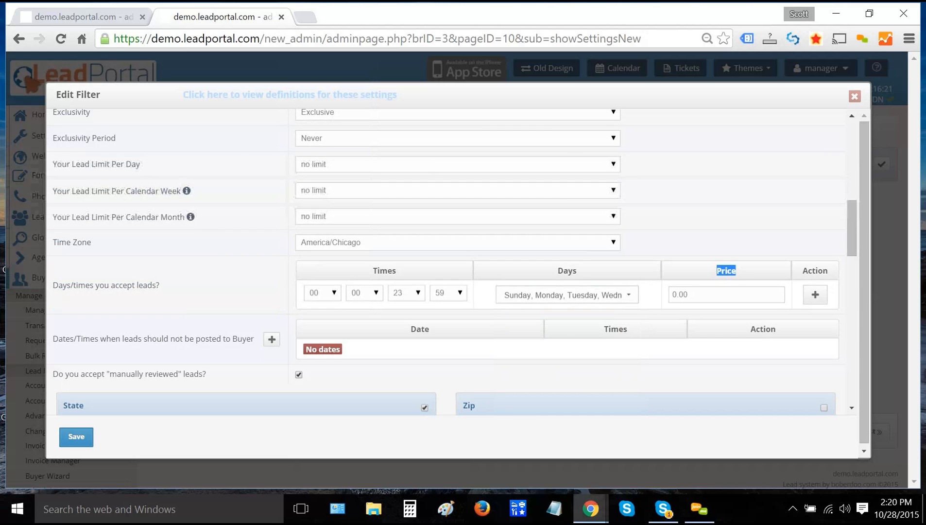
left_click(180, 248)
Examine the State filter and the Zip filter's Include, Exclude and zip list generation options
scroll(180, 246, "down", 5)
scroll(180, 245, "down", 3)
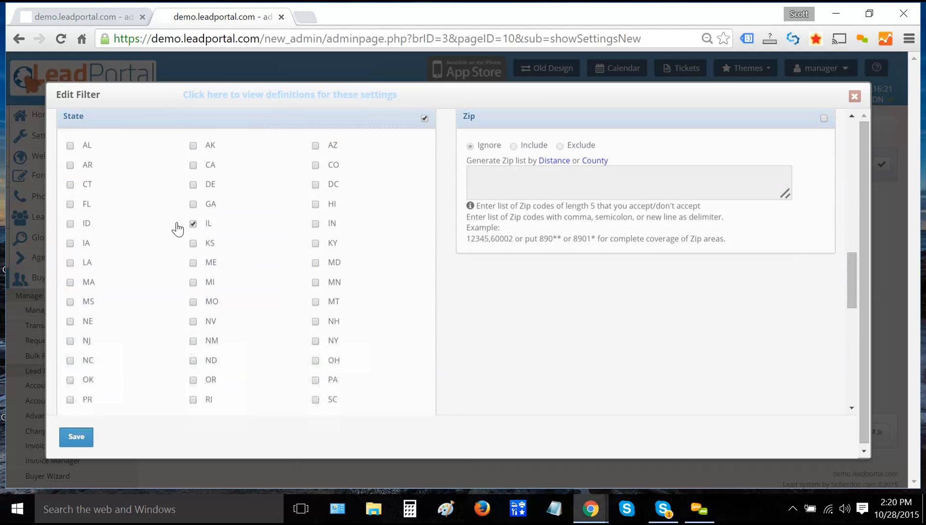
scroll(136, 131, "up", 3)
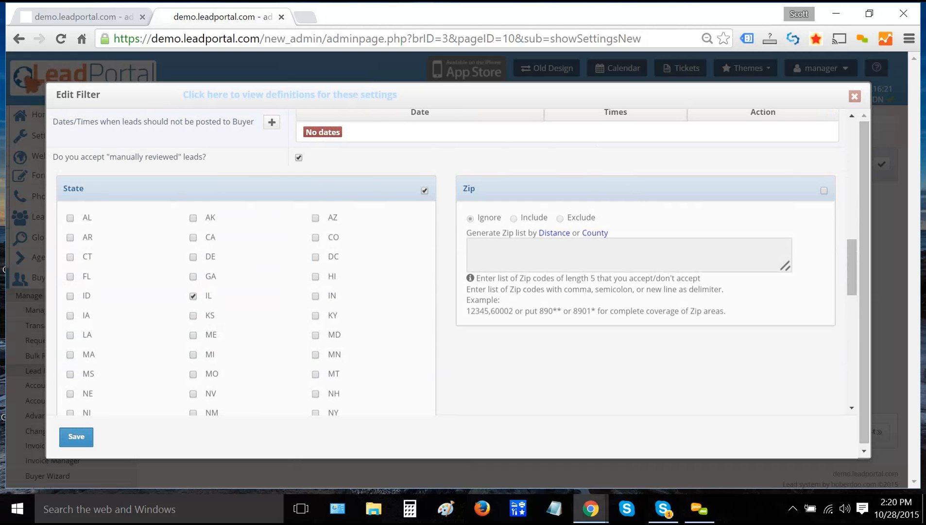
double_click(74, 189)
double_click(533, 217)
double_click(589, 218)
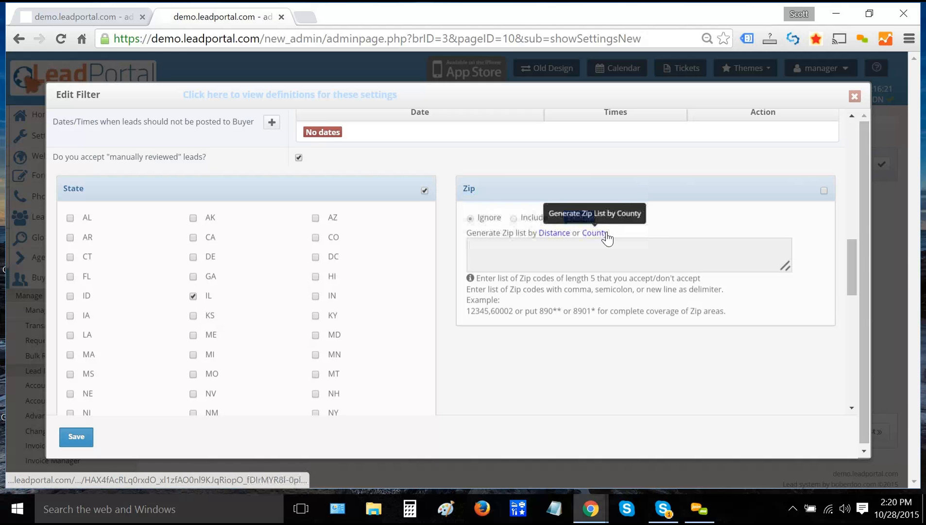
Review the Loan Value, LTV, Credit Status and Loan Type criteria, and save the filter set
scroll(505, 301, "down", 7)
scroll(510, 297, "down", 2)
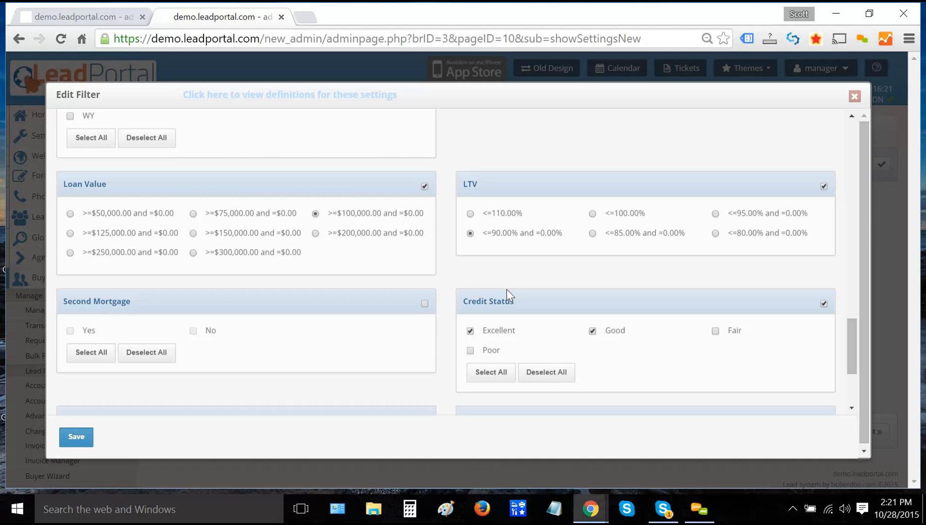
scroll(502, 320, "down", 1)
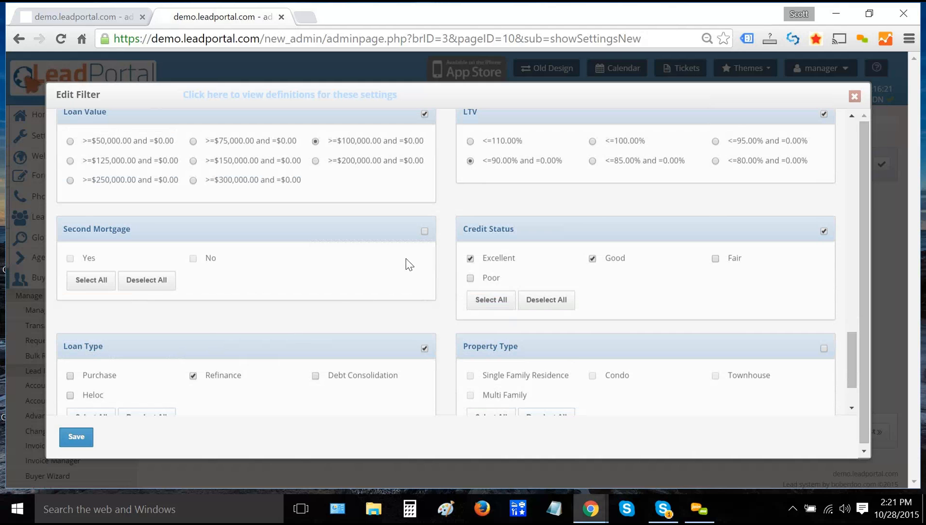
scroll(449, 250, "up", 1)
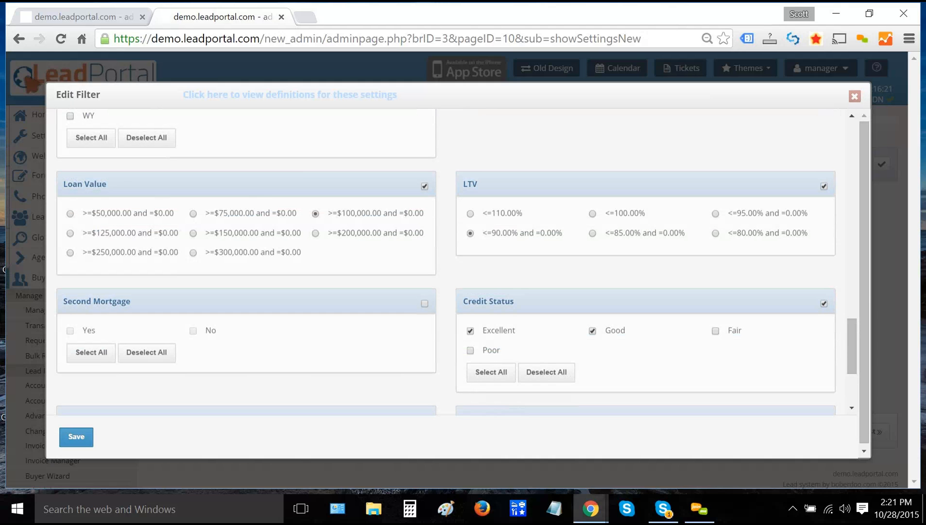
left_click_drag(85, 184, 158, 179)
scroll(528, 238, "down", 3)
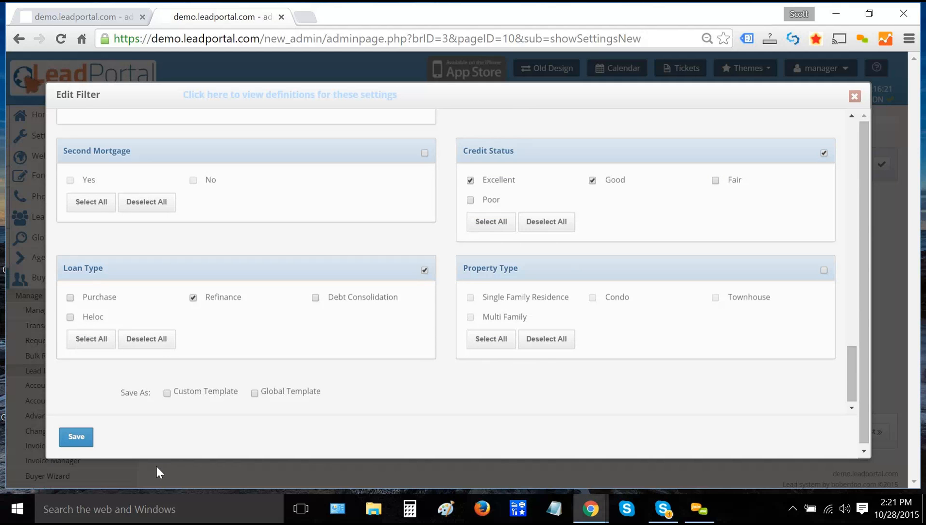
left_click(77, 440)
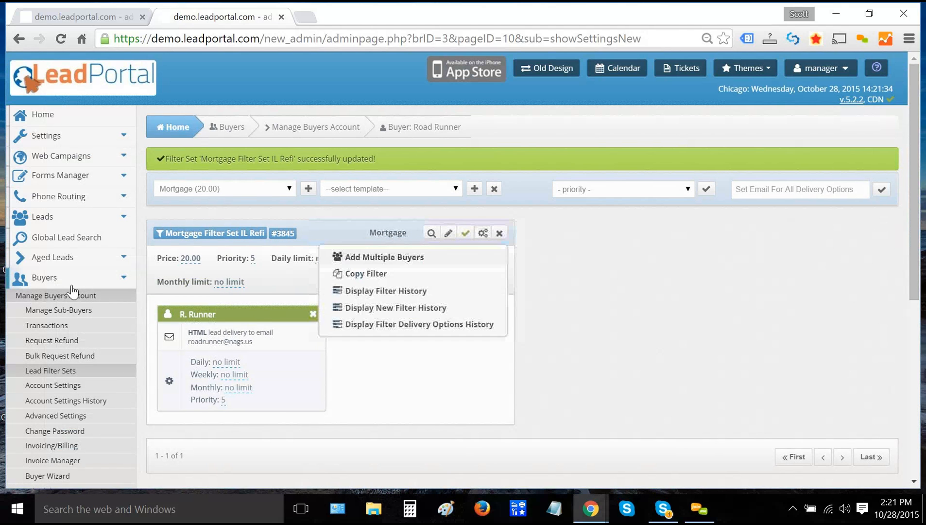
Open the Acme buyer's lead filter sets and bring up "Mortgage Filter Set - refi dynamic" for editing
left_click(73, 293)
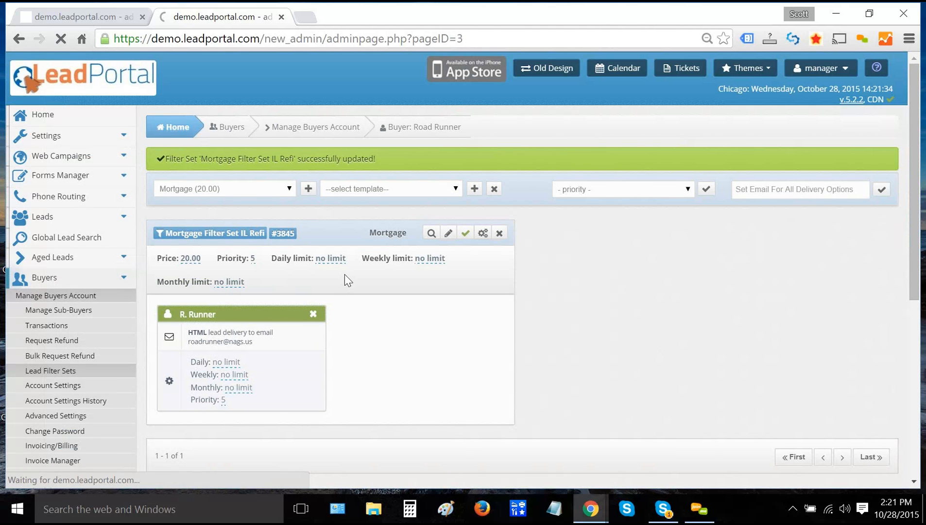
scroll(340, 277, "down", 2)
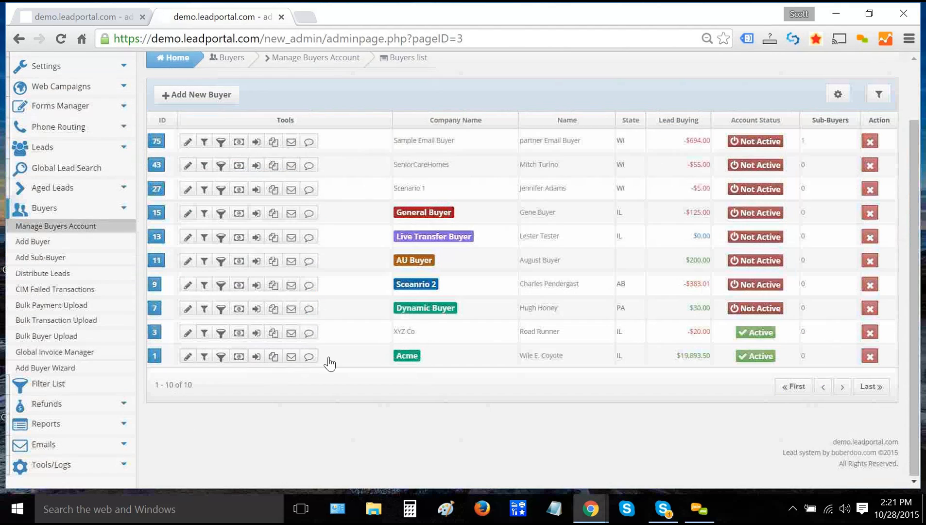
left_click(408, 357)
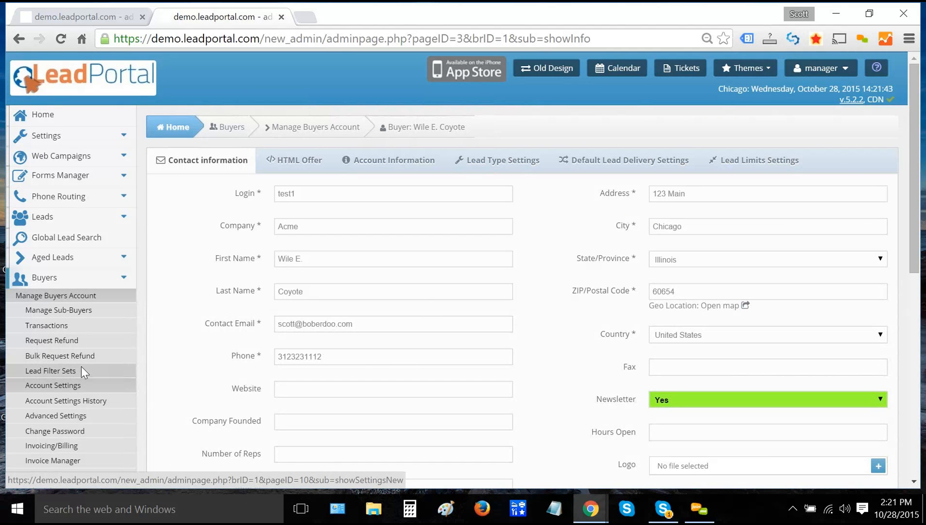
left_click(82, 369)
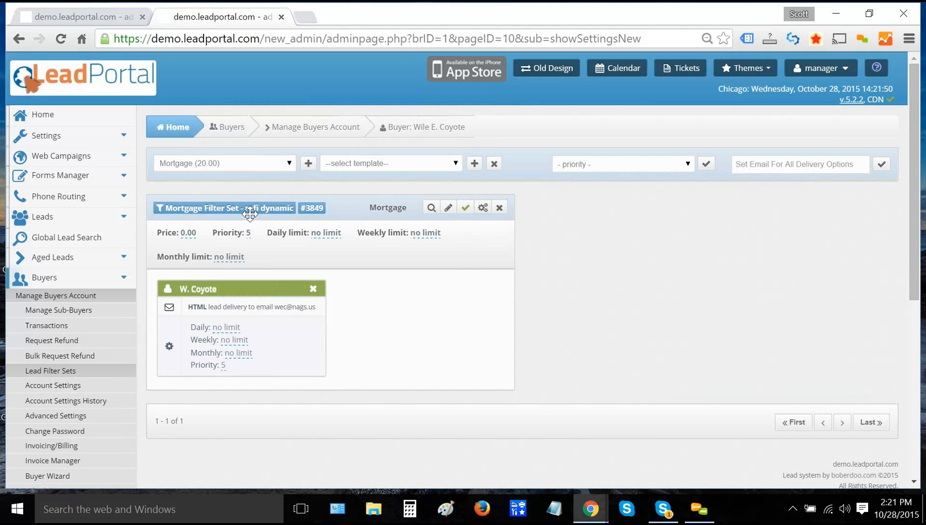
left_click(449, 208)
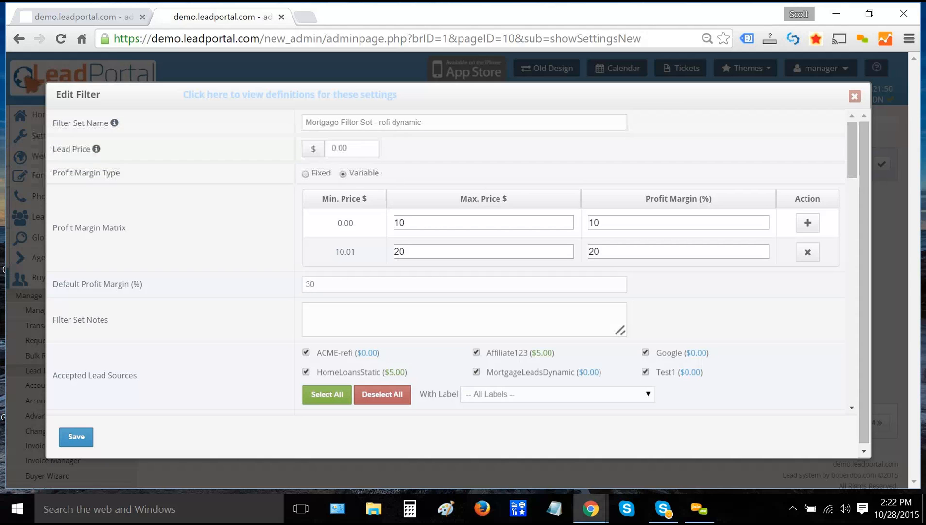
Examine the filter set's lead price, variable profit margin matrix and default profit margin
double_click(350, 148)
key("Escape")
left_click(530, 157)
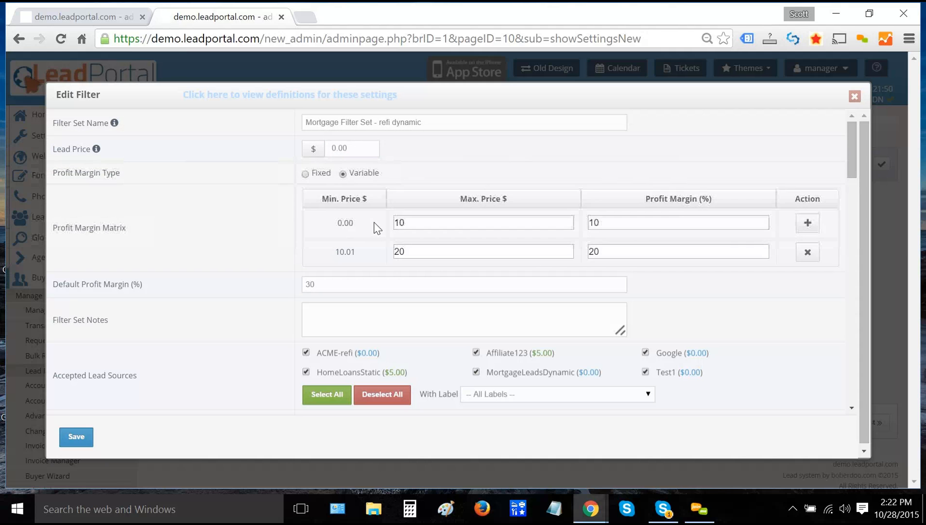
left_click_drag(412, 223, 366, 227)
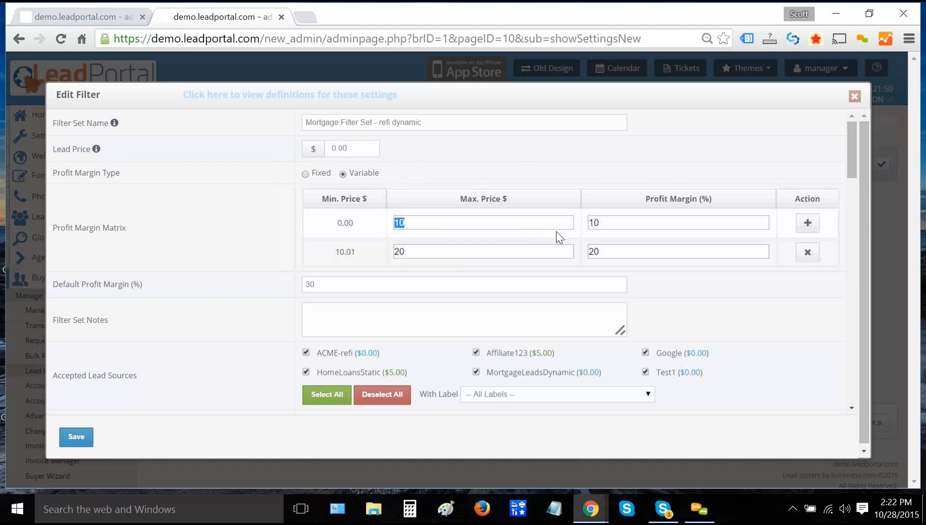
left_click(613, 223)
left_click(464, 284)
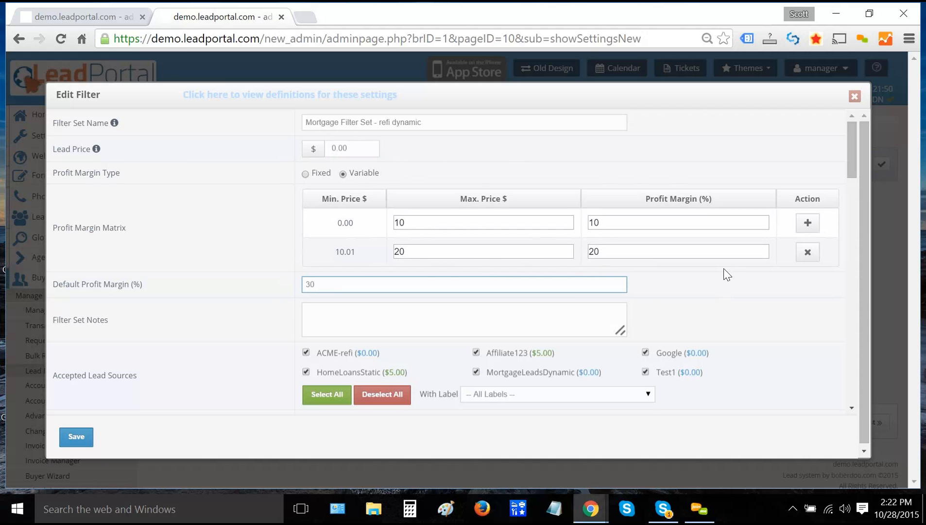
left_click(233, 229)
Show the buyer's delivery options in the lead delivery setup and set the delivery option to TEST (special)
scroll(240, 226, "down", 3)
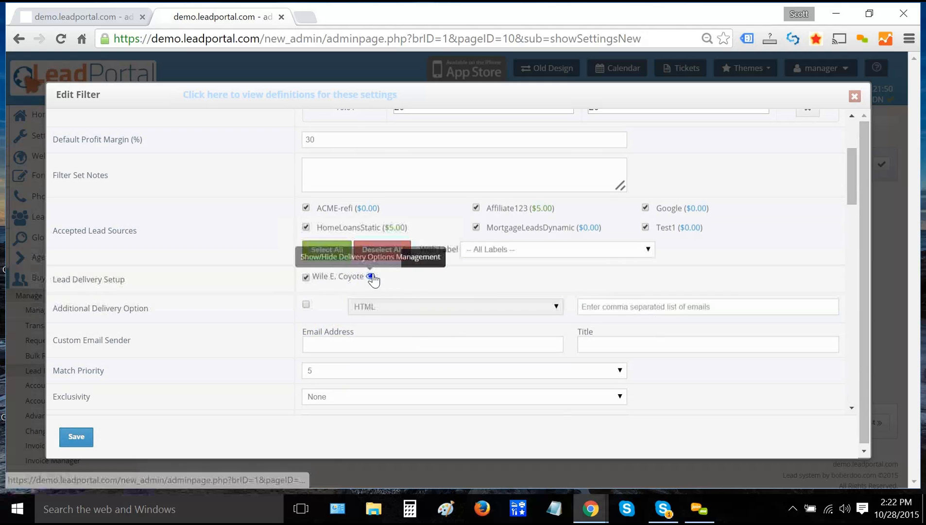
left_click(370, 276)
scroll(498, 284, "down", 2)
scroll(498, 283, "down", 3)
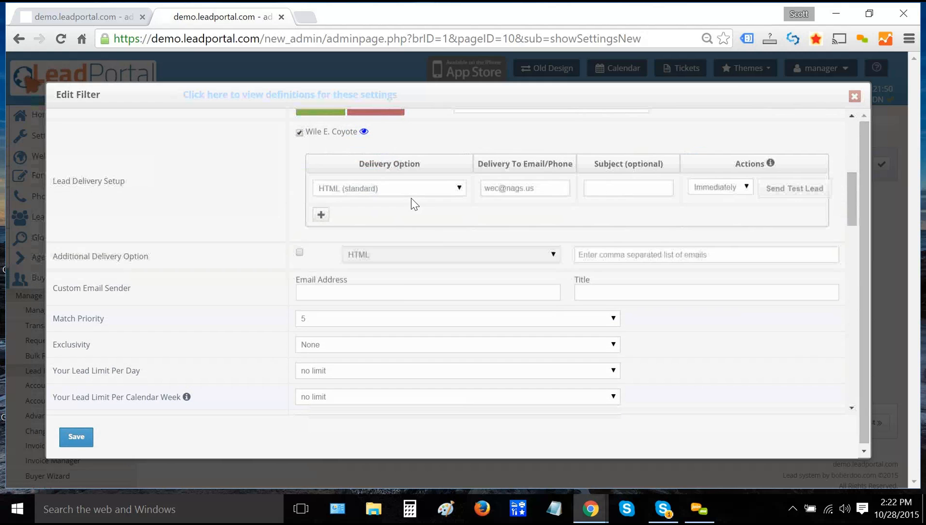
left_click(411, 195)
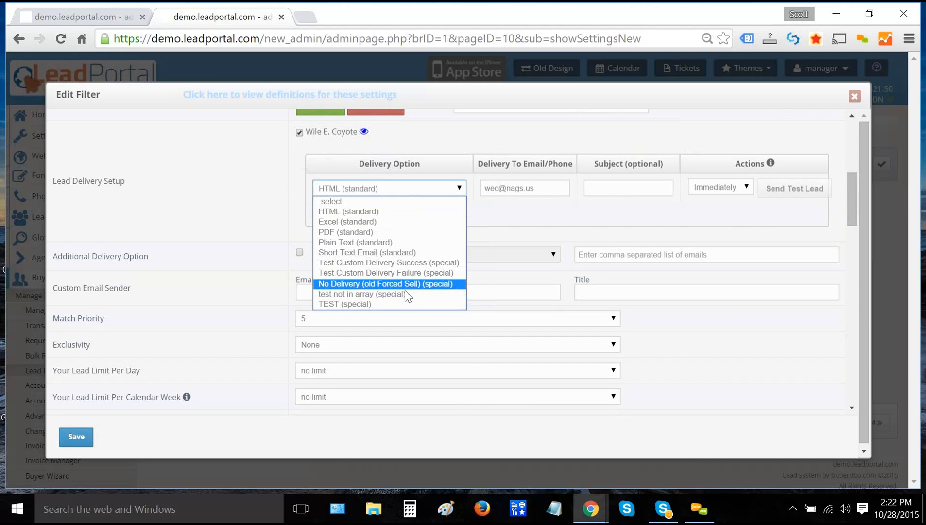
left_click(400, 301)
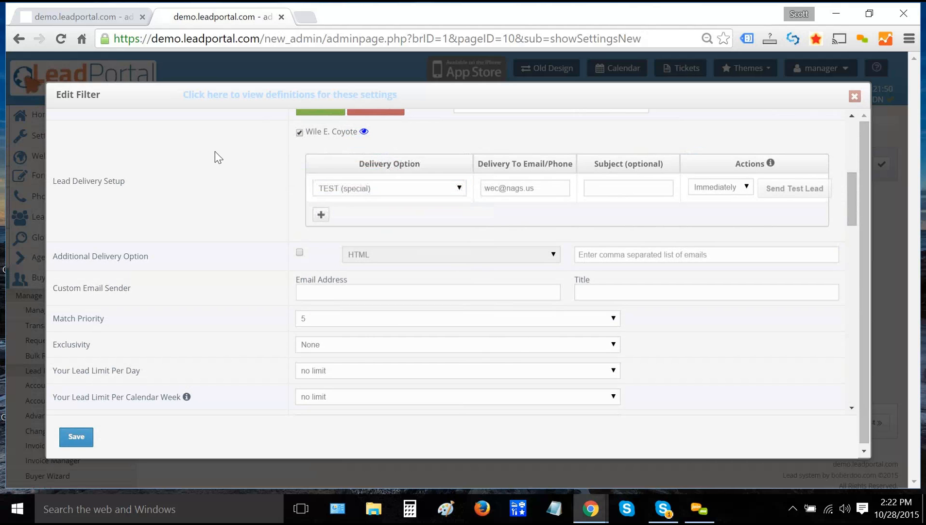
Review the filter set's lead limits, accepted days and times, and State and Zip filters, and save the filter set
scroll(241, 156, "down", 7)
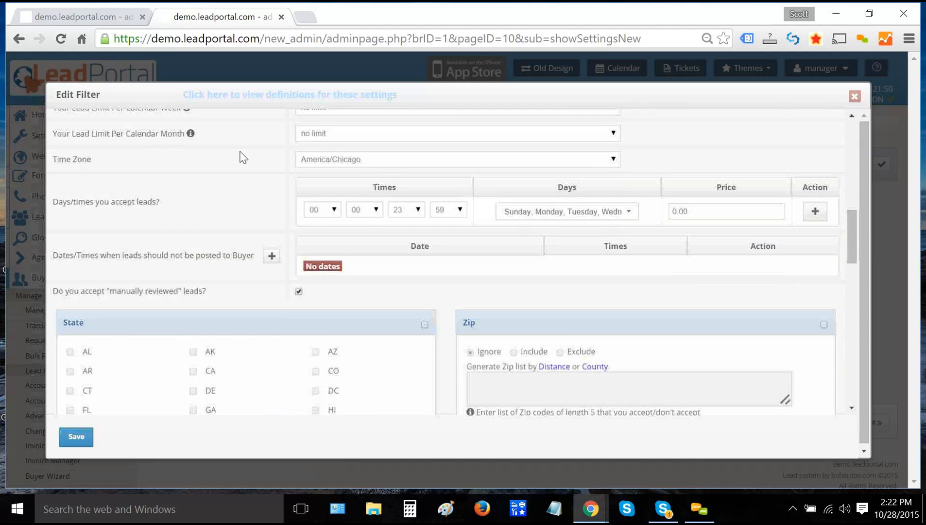
scroll(243, 157, "down", 2)
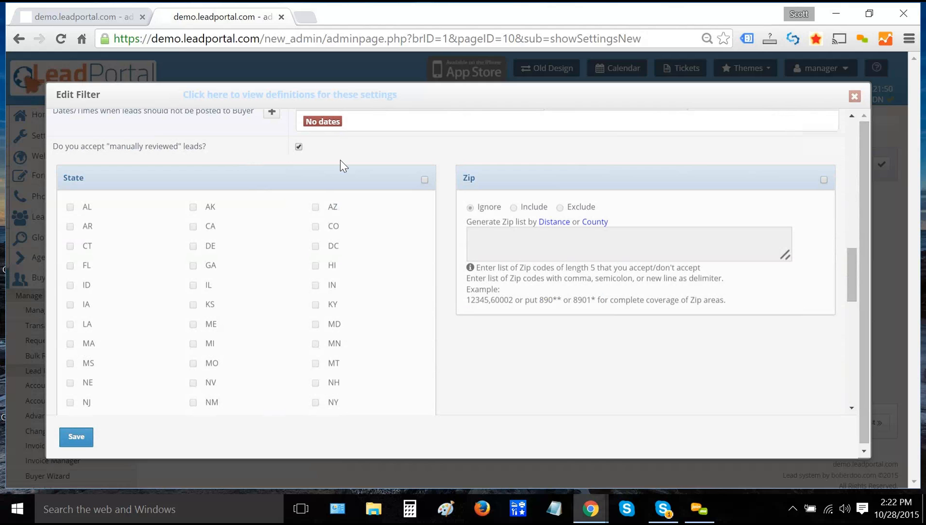
scroll(404, 224, "down", 2)
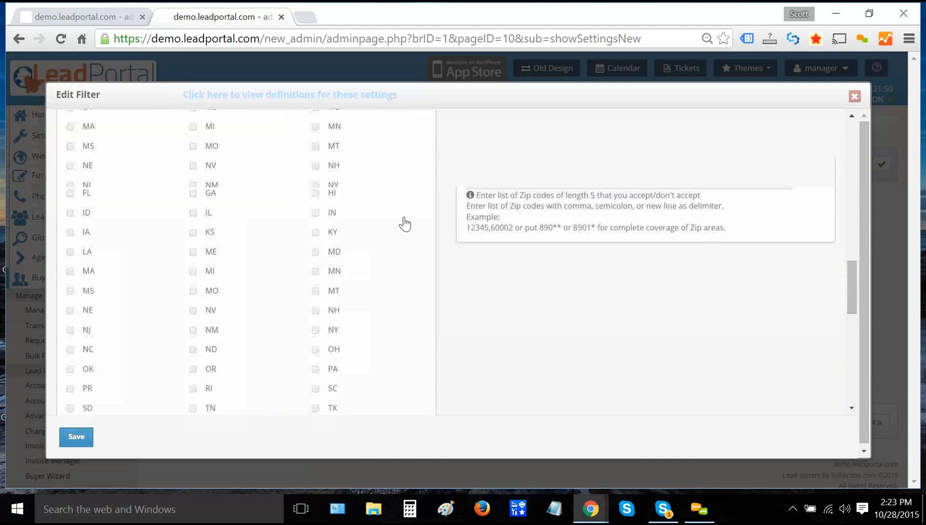
scroll(404, 224, "down", 2)
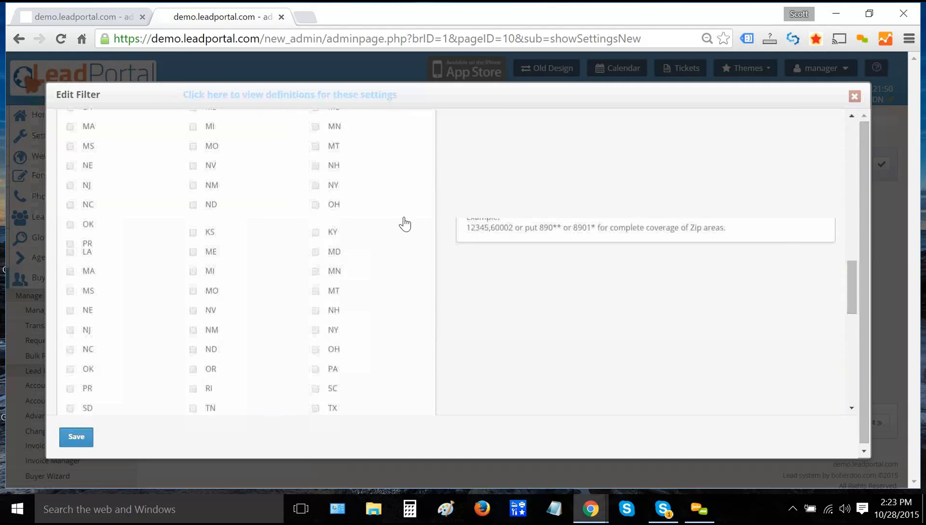
scroll(405, 223, "down", 6)
scroll(405, 221, "up", 4)
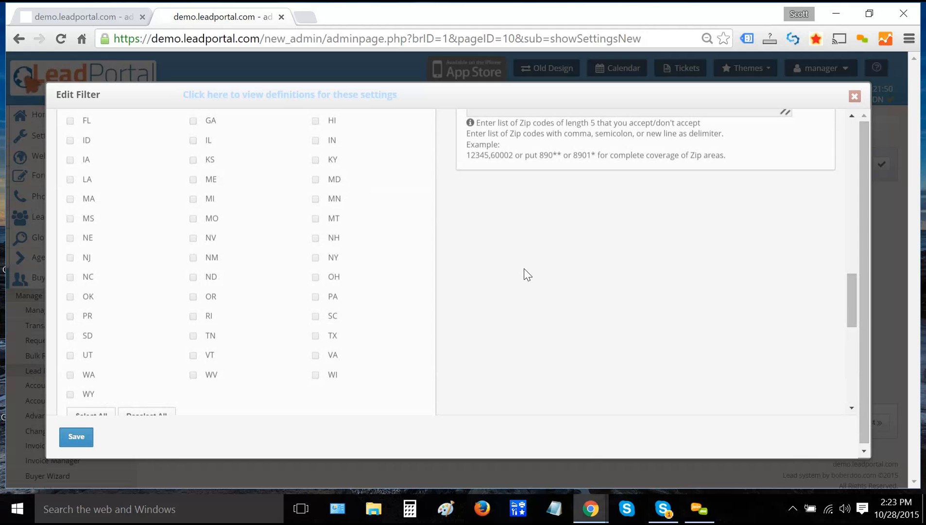
left_click(76, 436)
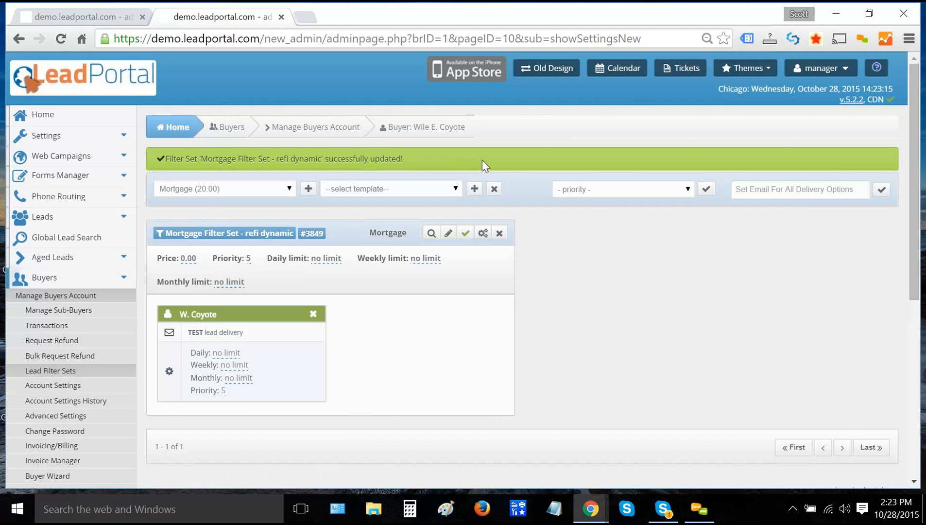
Open the list of all Mortgage leads and examine its columns, column priority configuration and date range options
left_click(42, 216)
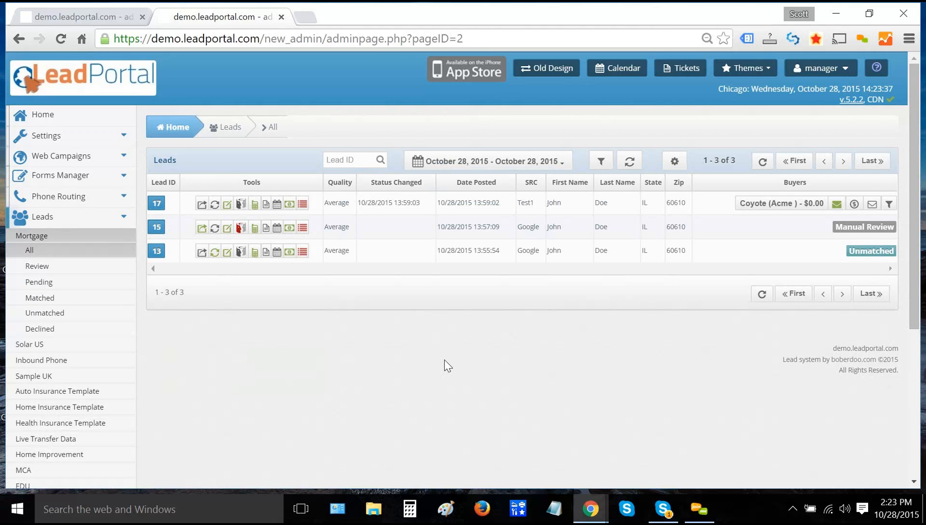
double_click(336, 183)
double_click(679, 182)
left_click(674, 161)
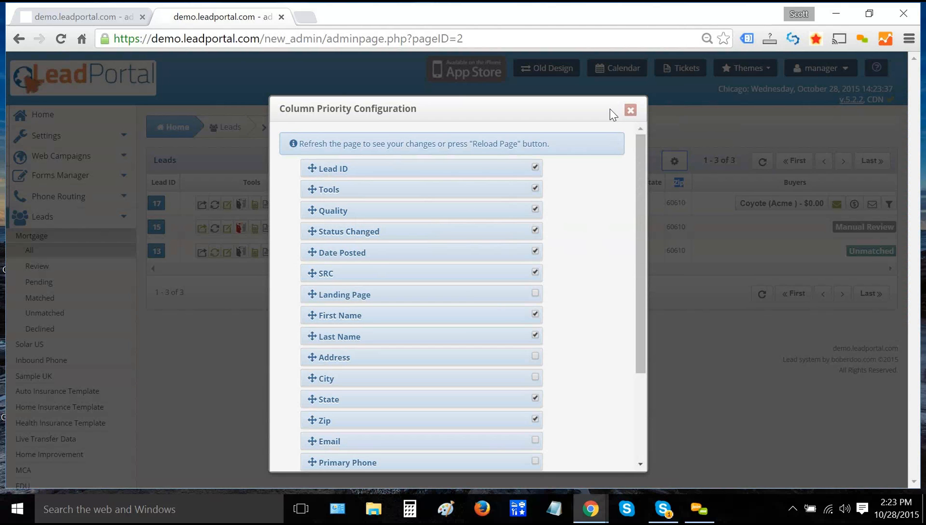
left_click(630, 109)
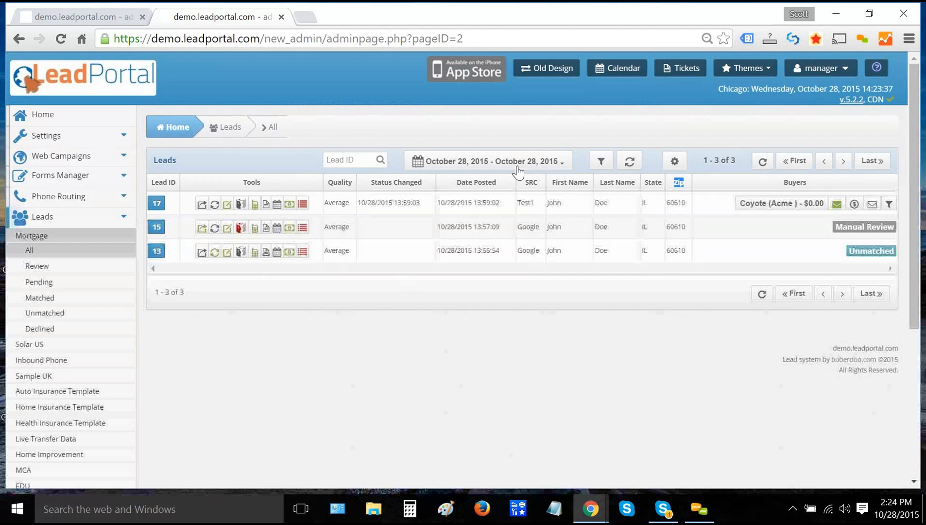
left_click(521, 164)
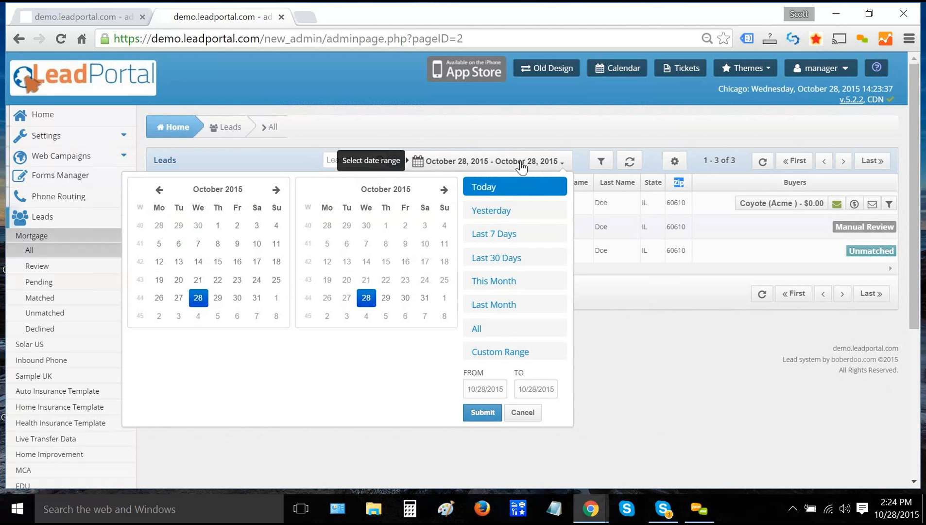
Examine the lead filtering criteria, from source and times sold to buyers, state, zip and credit status, and close them without filtering
left_click(601, 162)
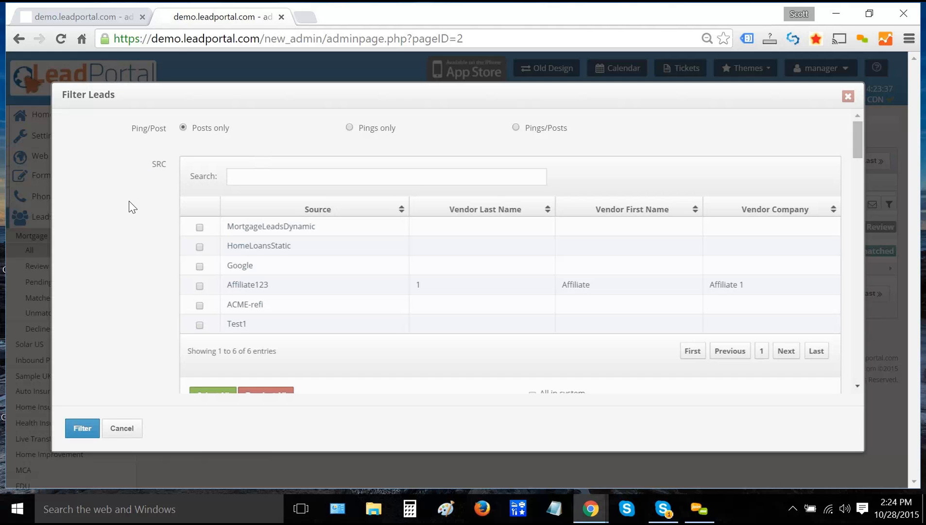
scroll(127, 203, "down", 10)
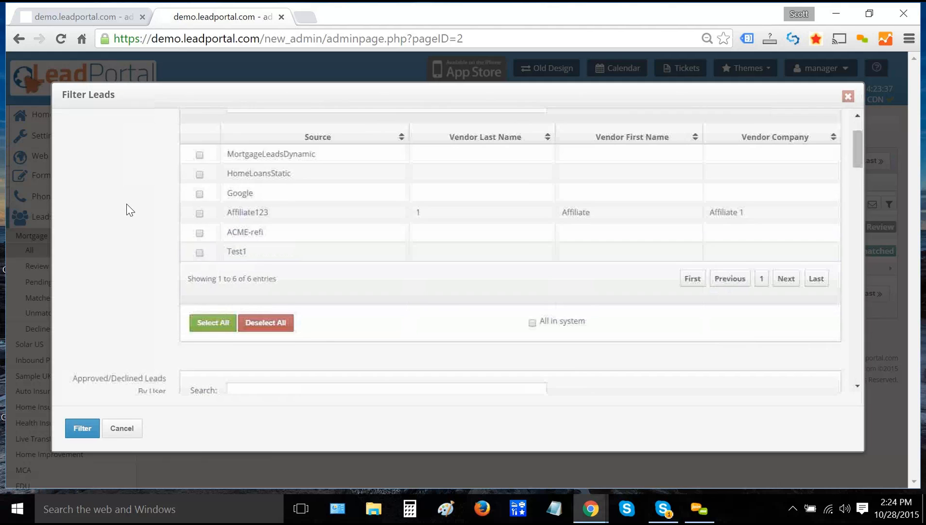
scroll(127, 203, "up", 3)
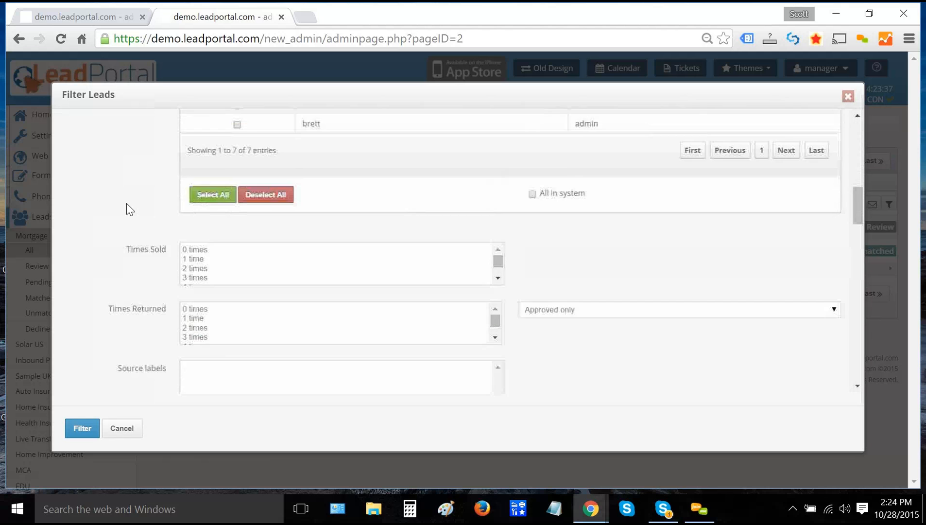
scroll(127, 203, "down", 6)
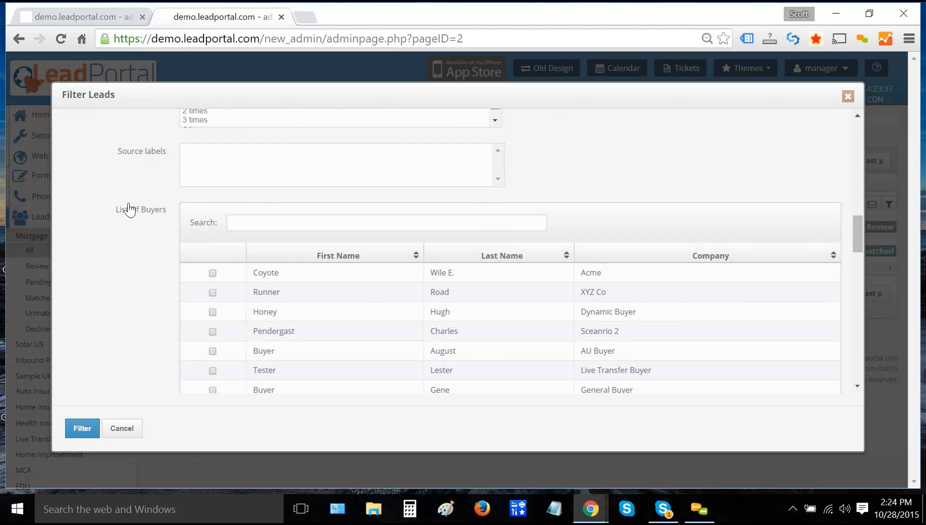
scroll(128, 210, "down", 8)
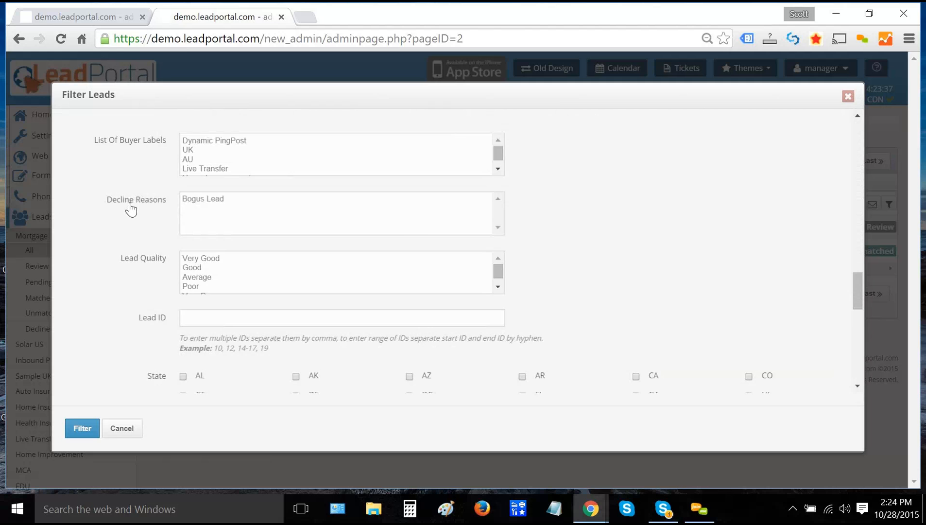
scroll(130, 208, "down", 6)
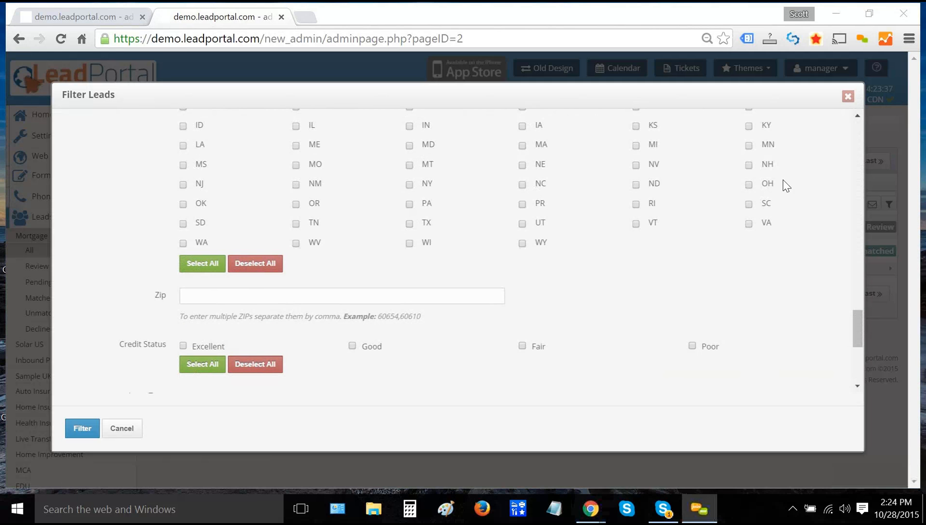
left_click(848, 97)
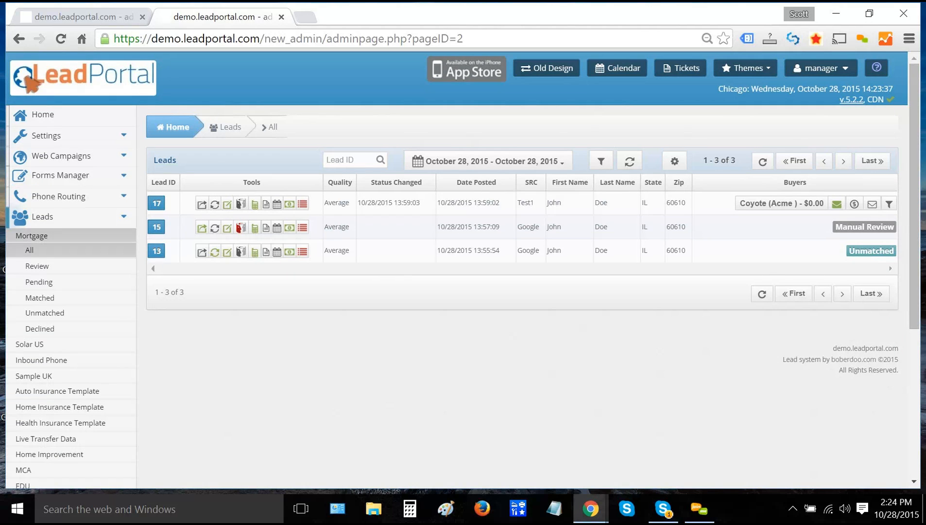
Examine the Tools and Buyers columns in the Mortgage leads list
double_click(252, 182)
left_click(795, 67)
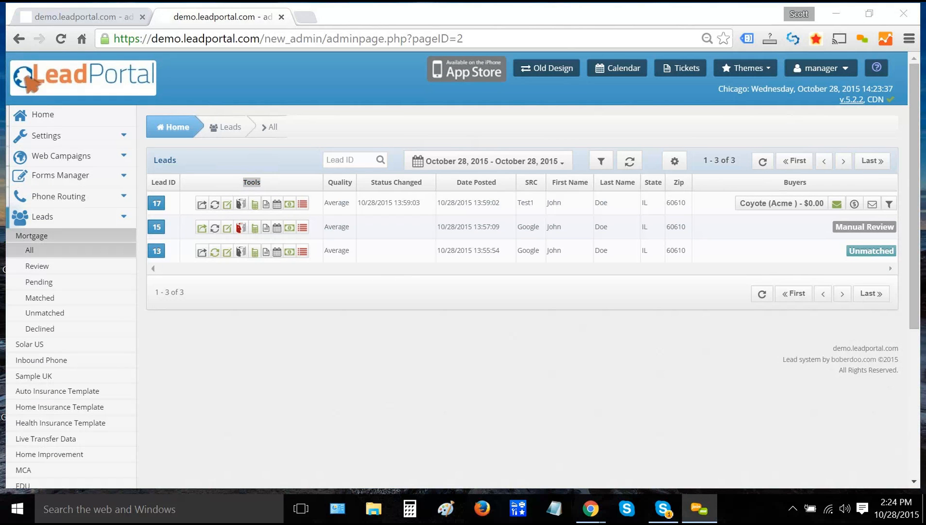
left_click(668, 10)
double_click(795, 183)
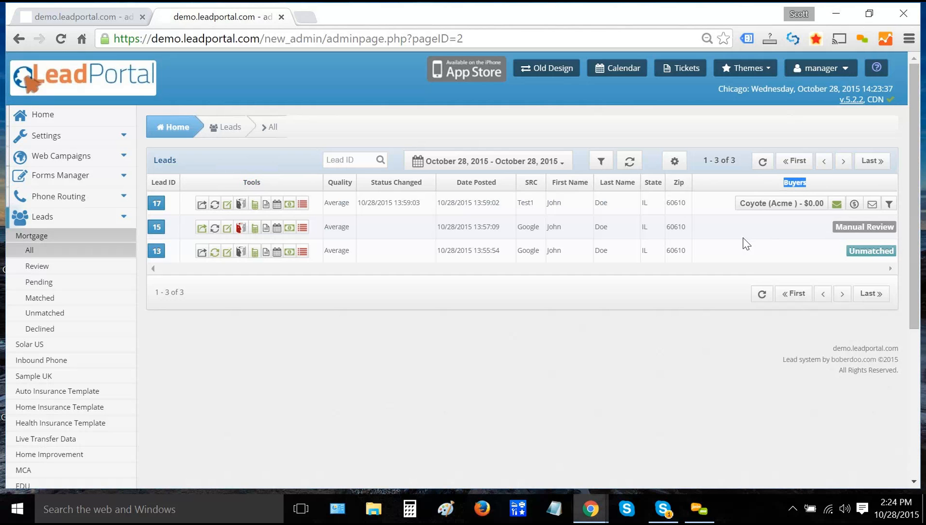
Check the unmatched lead's status, source and reprocess option, and open its general lead information
mouse_move(871, 257)
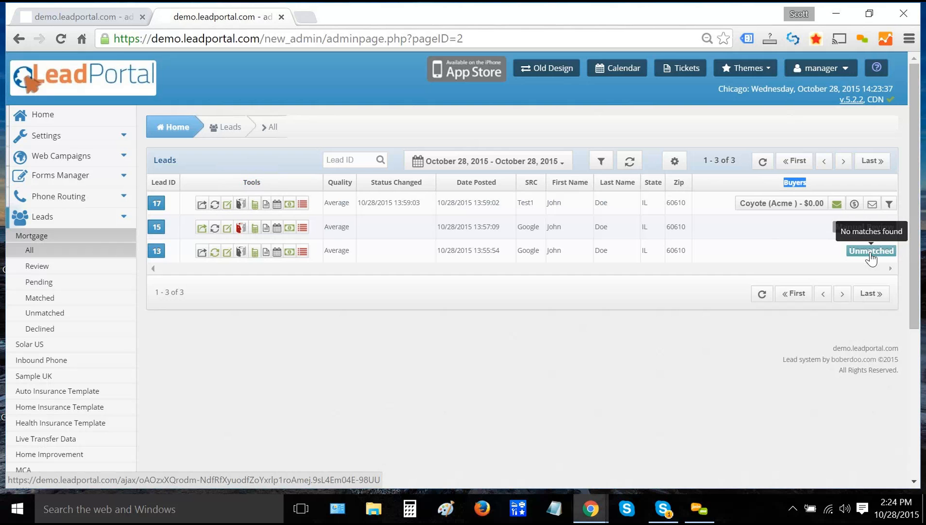
double_click(532, 250)
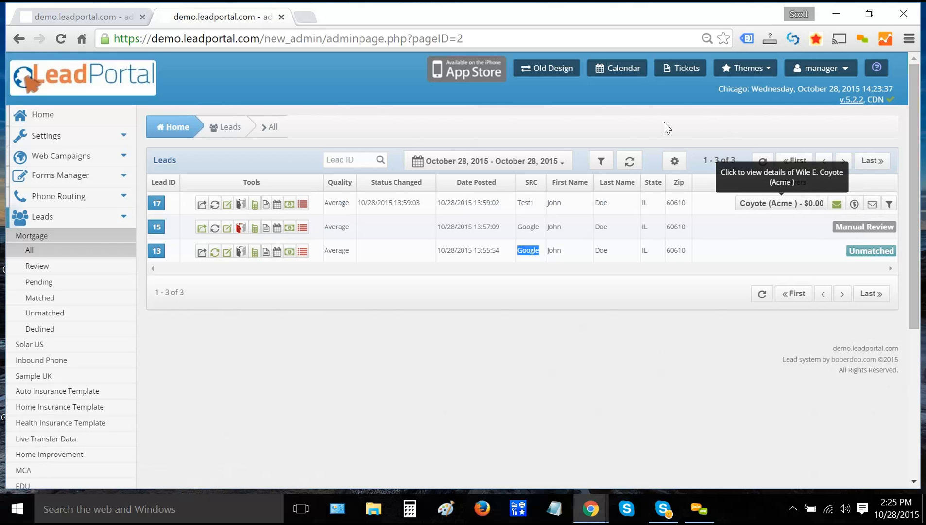
left_click(613, 122)
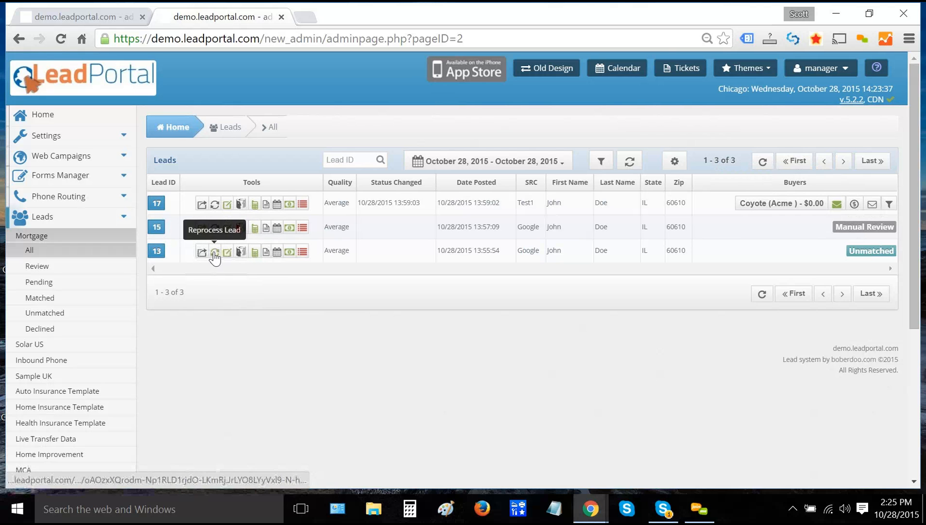
left_click(157, 251)
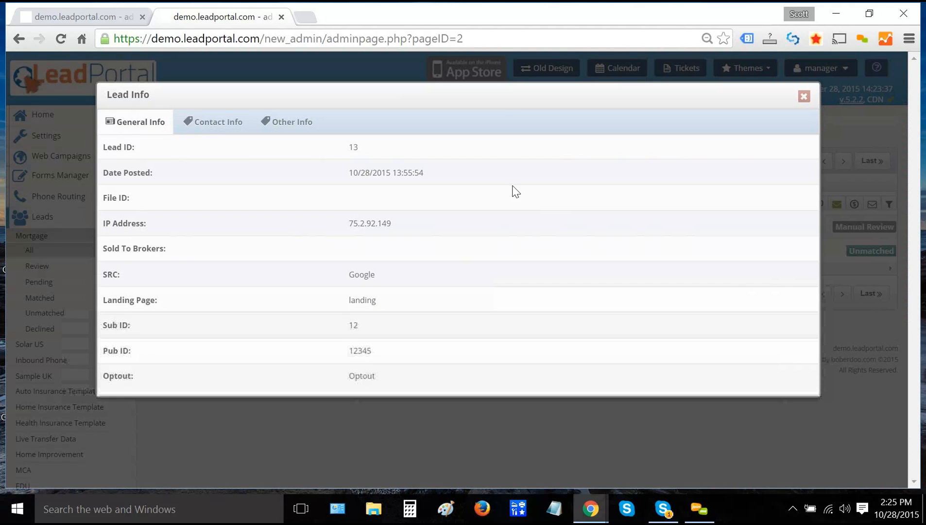
Examine the unmatched lead's contact information and its other details on credit, loan and property, and close the lead information
left_click(225, 123)
left_click(294, 123)
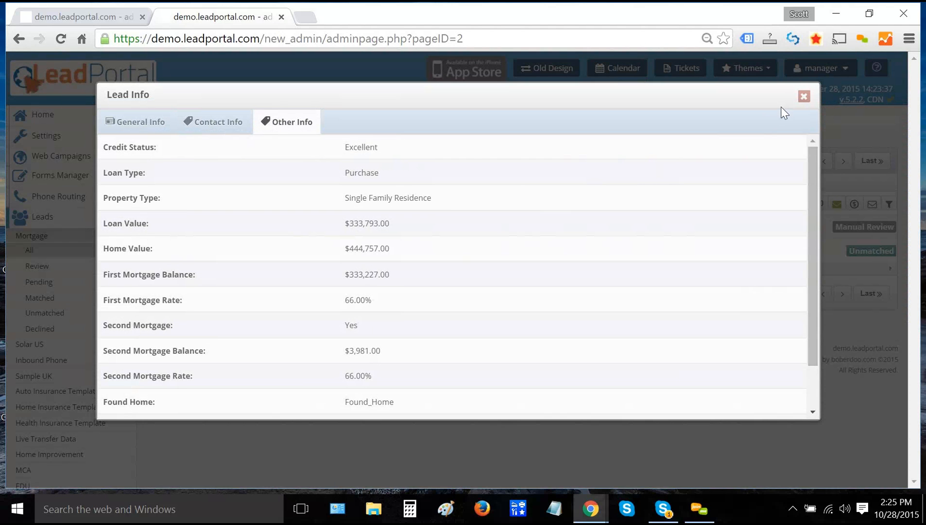
left_click(802, 100)
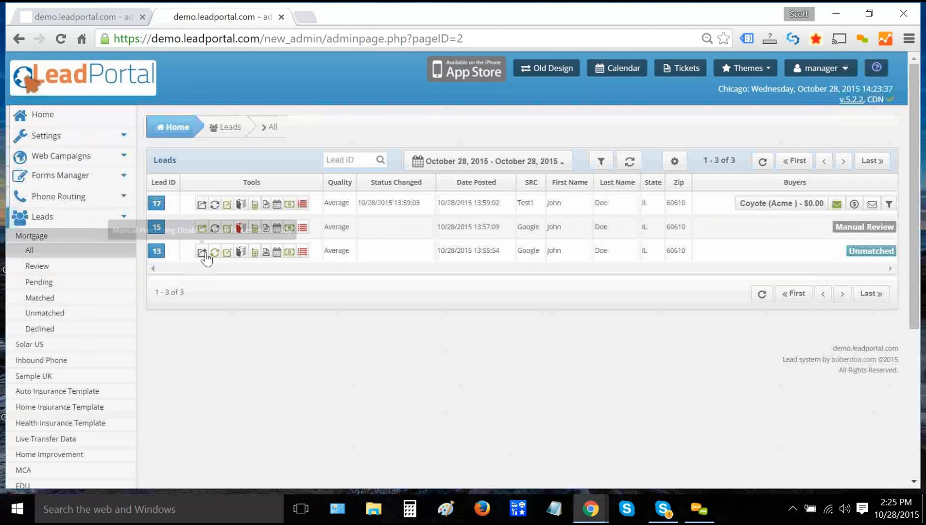
Try to reprocess the unmatched lead by accepting and assigning it with 5 buyers per lead, and close the reprocess dialogs
left_click(214, 252)
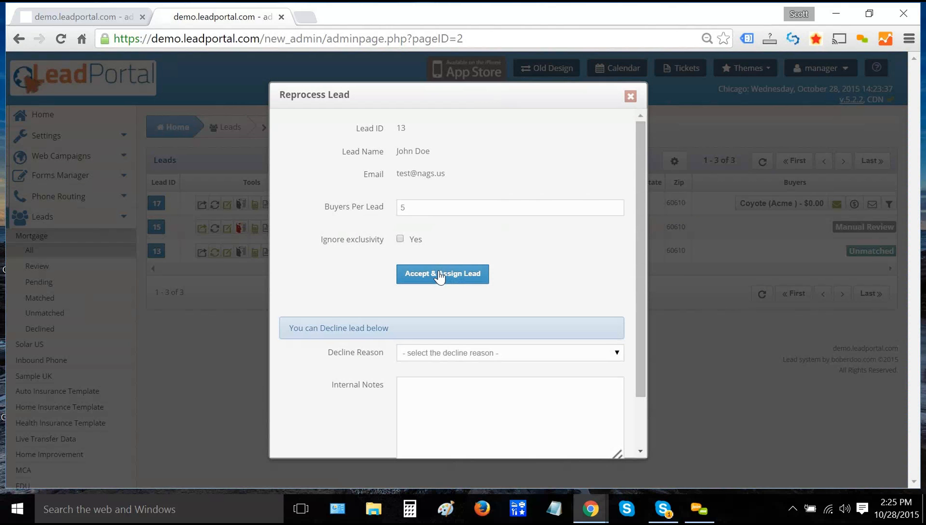
left_click(439, 275)
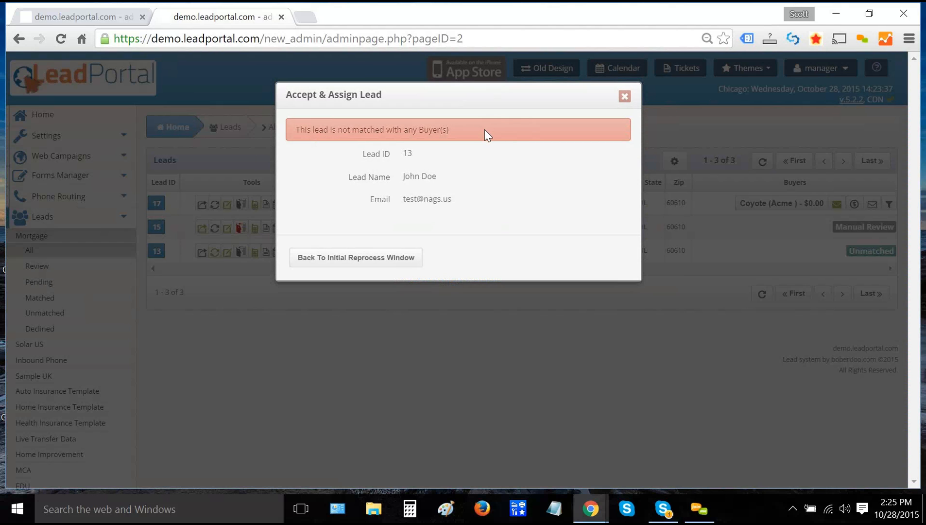
left_click_drag(485, 130, 295, 129)
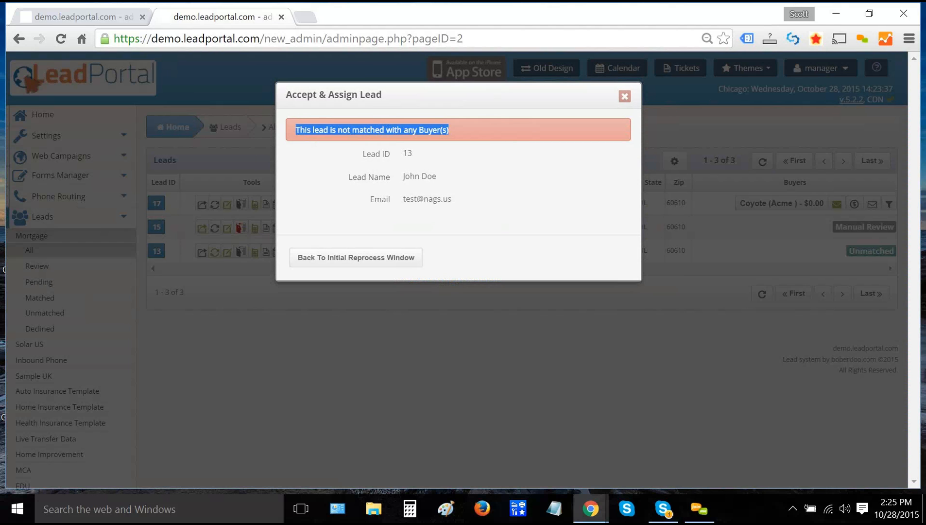
left_click(624, 96)
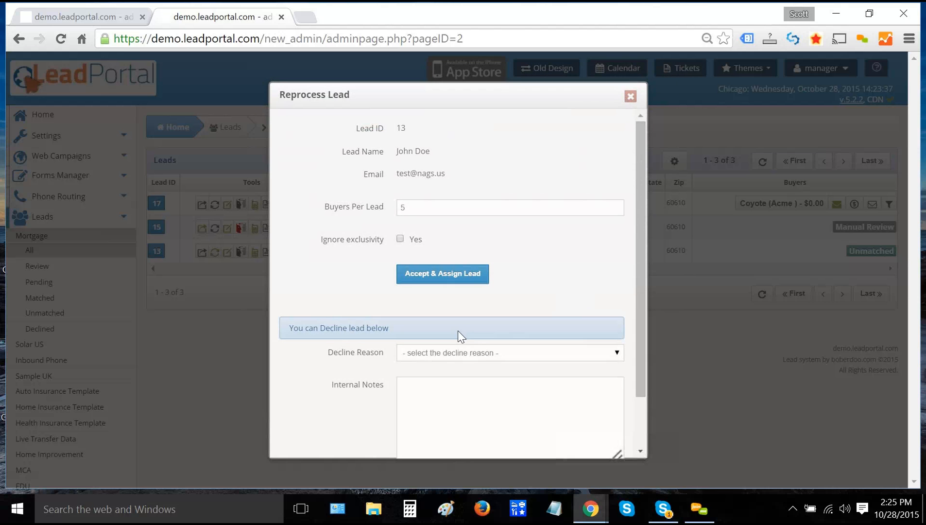
left_click(630, 97)
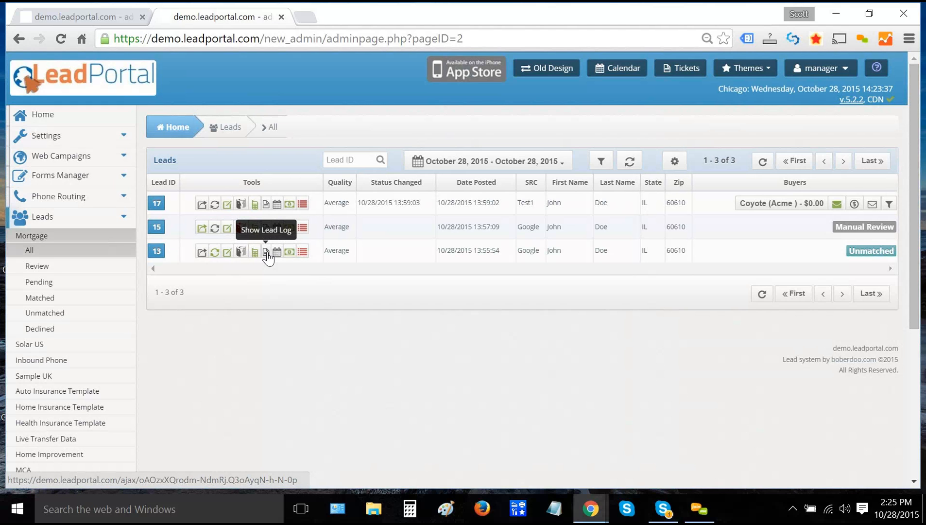
Review the delivery log of the lead sold to the Acme buyer and close it
left_click(266, 204)
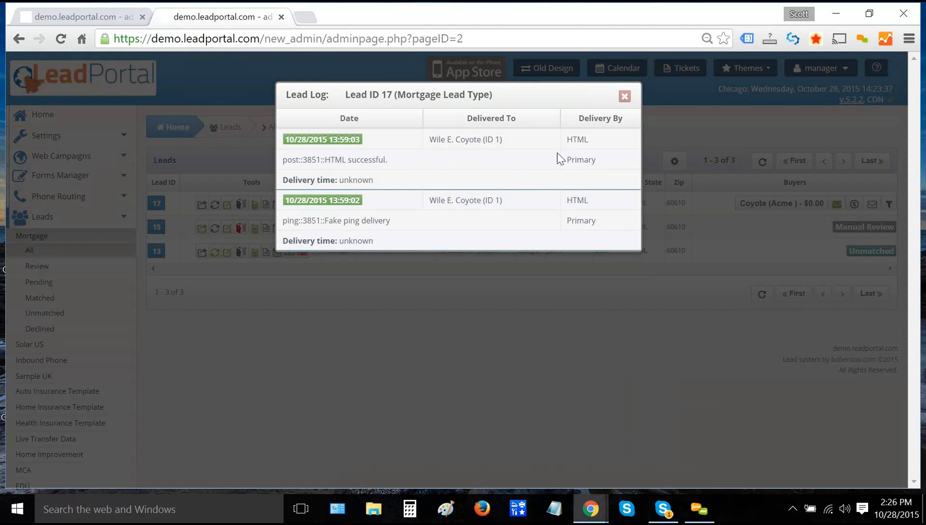
left_click(625, 96)
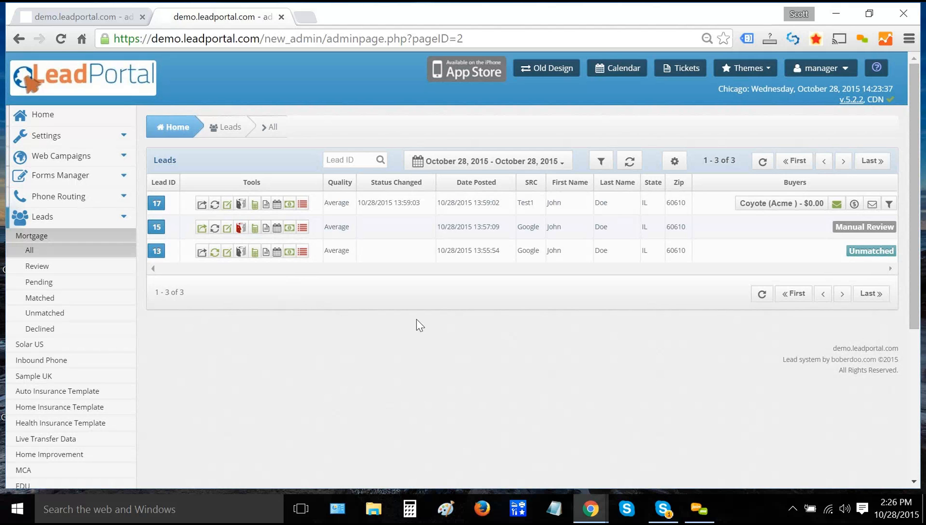
Open the Manual Review lead's LeadQC result and examine its phone and geo_ip checks
left_click(241, 229)
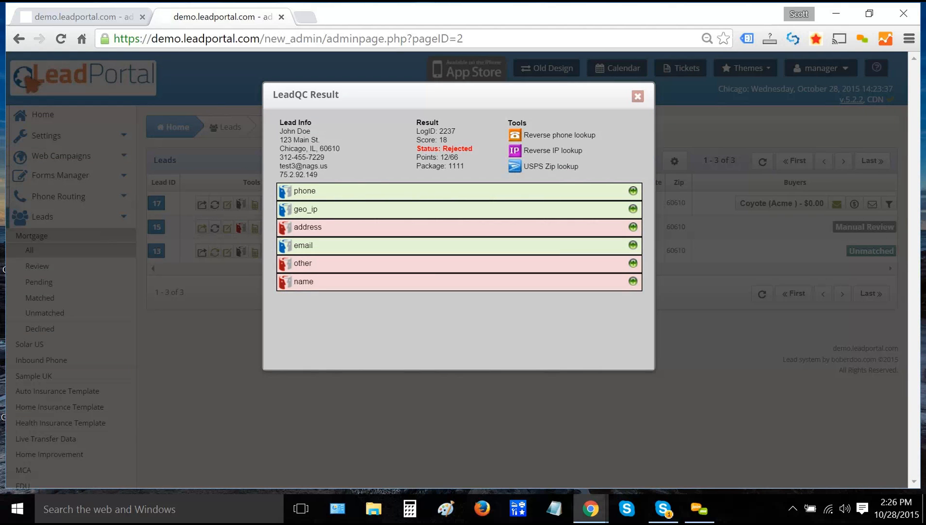
left_click(376, 190)
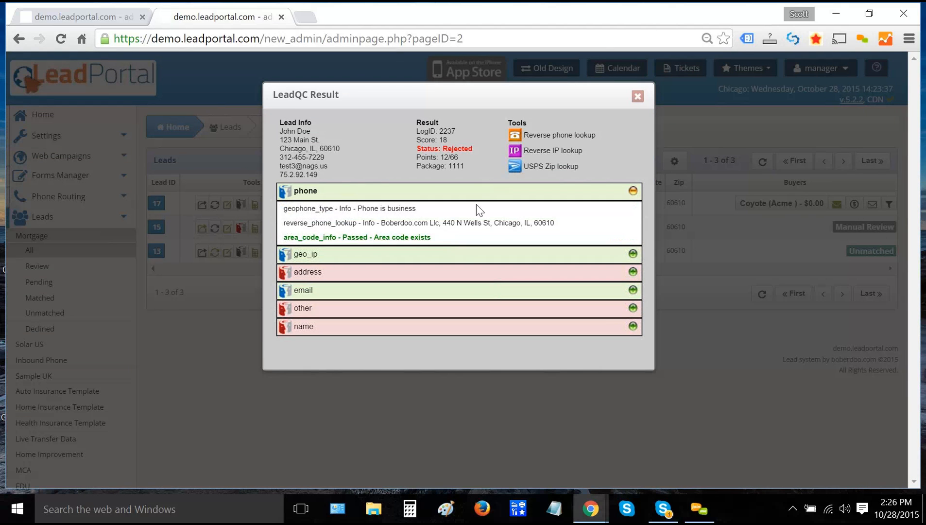
triple_click(407, 238)
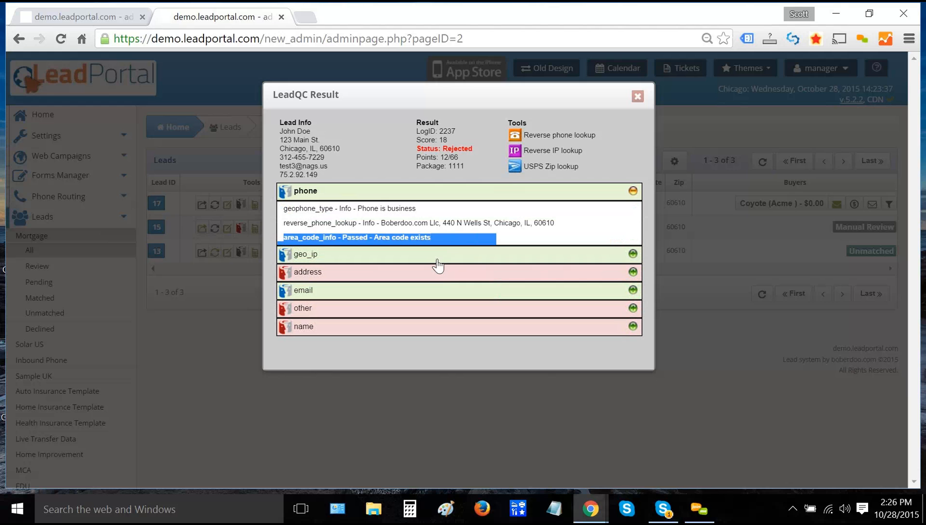
triple_click(434, 222)
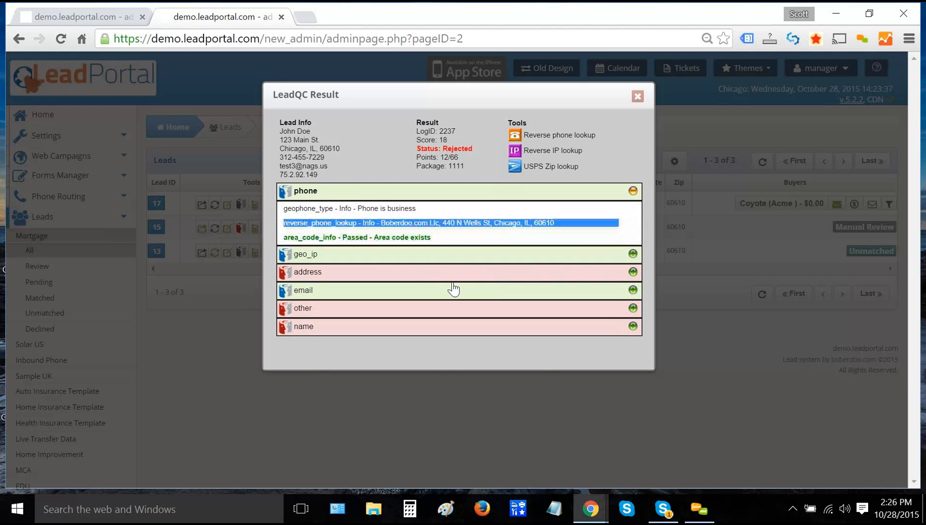
left_click(510, 253)
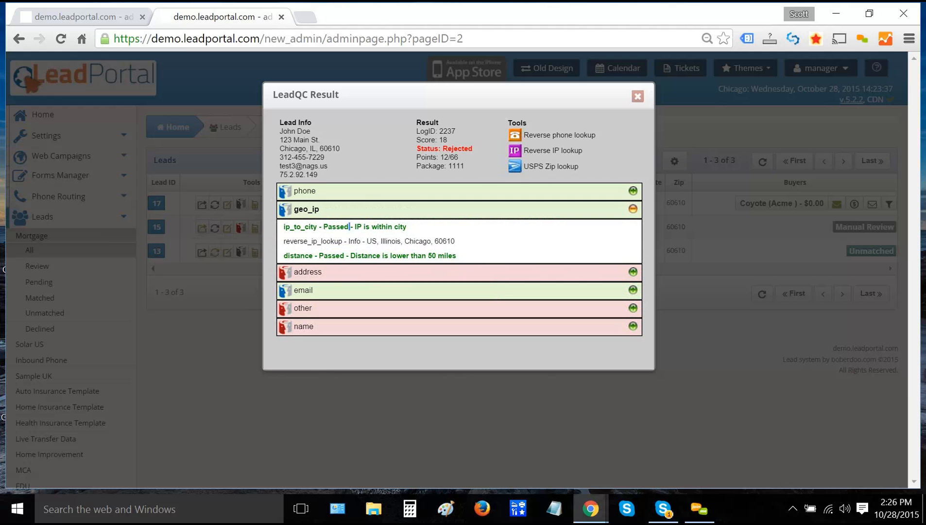
triple_click(349, 226)
left_click(390, 260)
Examine the address checks, including geo_mapping, and the email checks, including mx_domain, in the LeadQC result
left_click(399, 271)
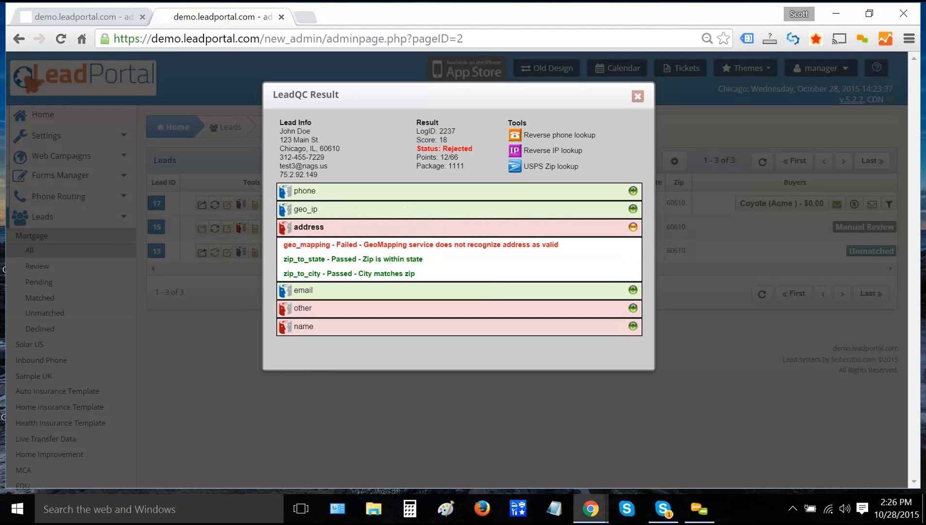
left_click_drag(368, 244, 536, 244)
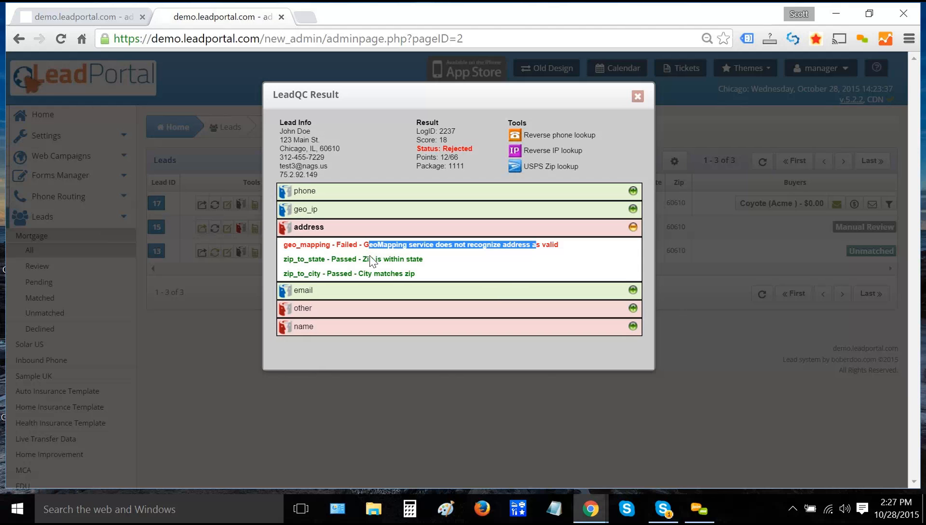
left_click(452, 246)
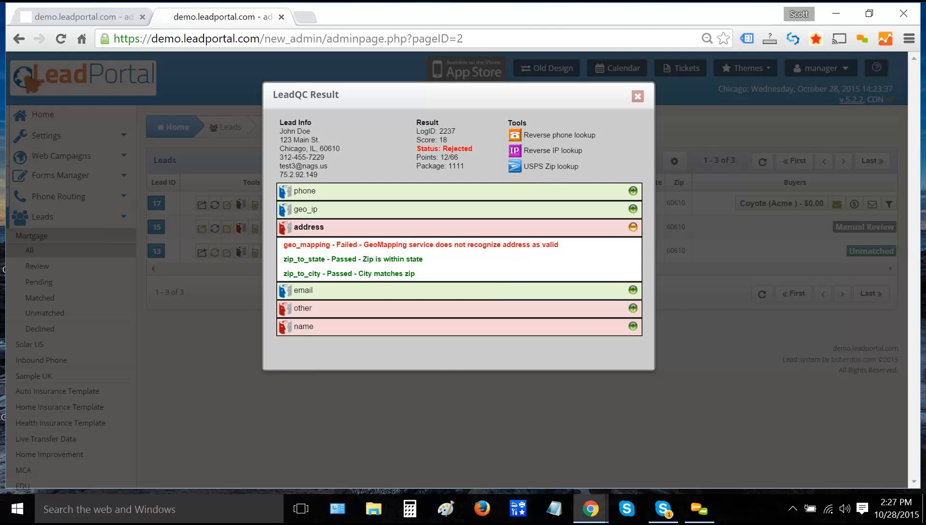
left_click(372, 290)
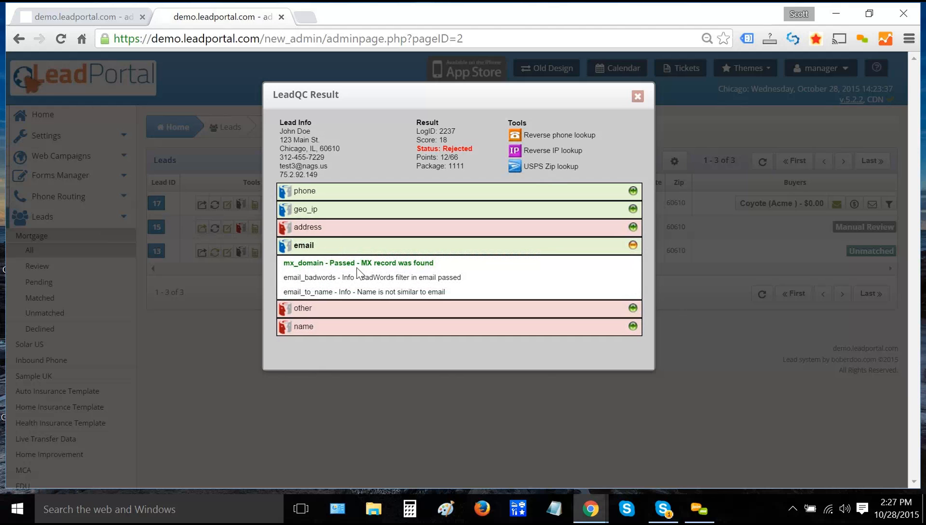
left_click_drag(342, 263, 421, 263)
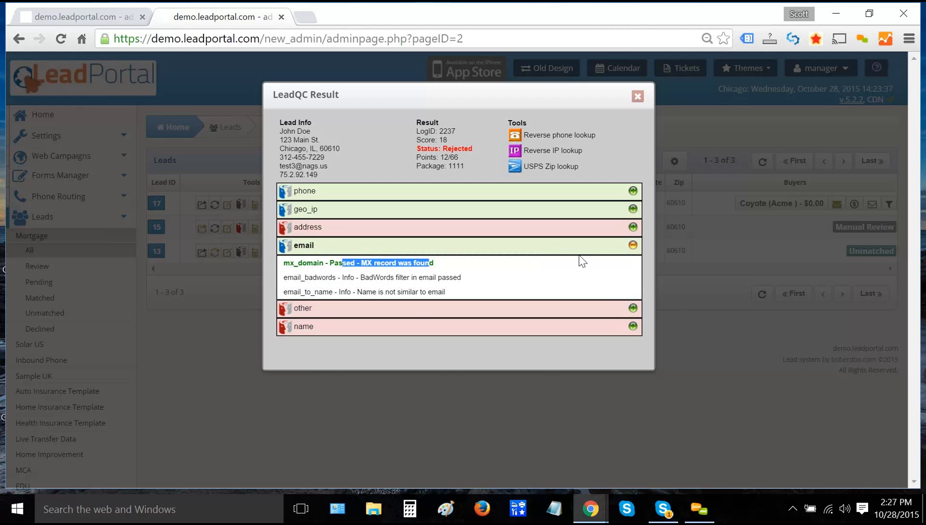
Examine the other and name checks, badwords and rejected_combination, in the LeadQC result and close it
left_click(381, 313)
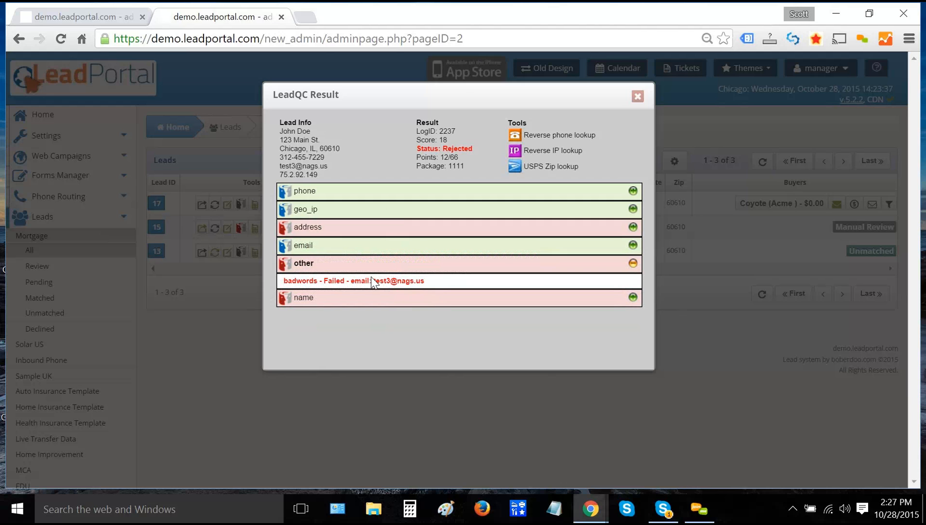
left_click_drag(373, 281, 386, 281)
left_click(379, 297)
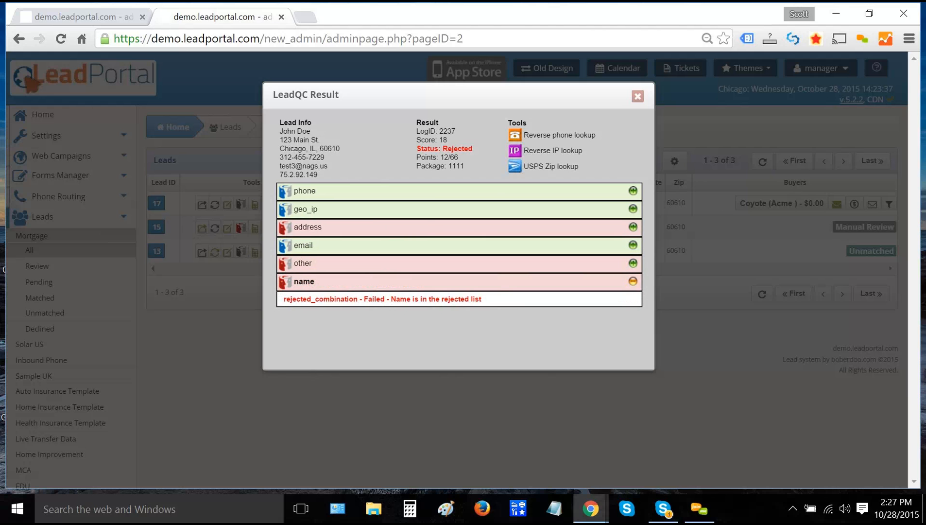
left_click_drag(281, 298, 630, 338)
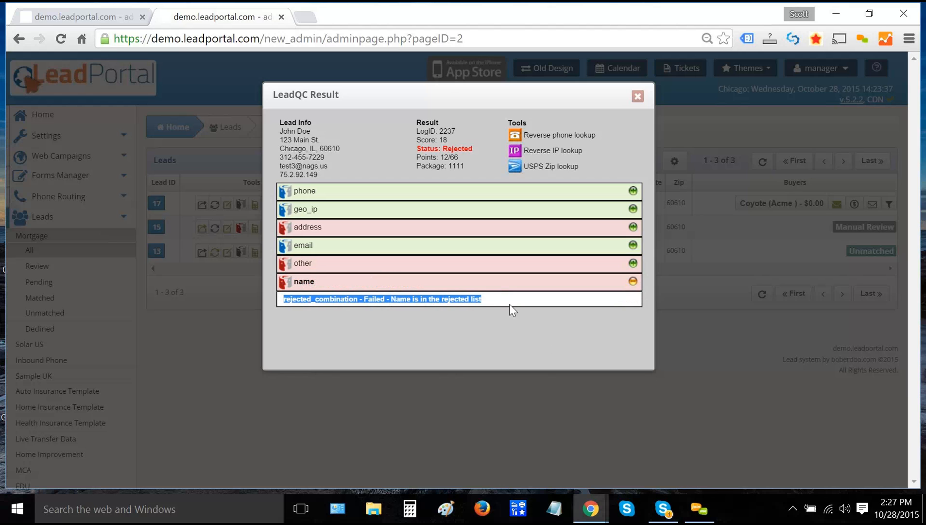
left_click(497, 299)
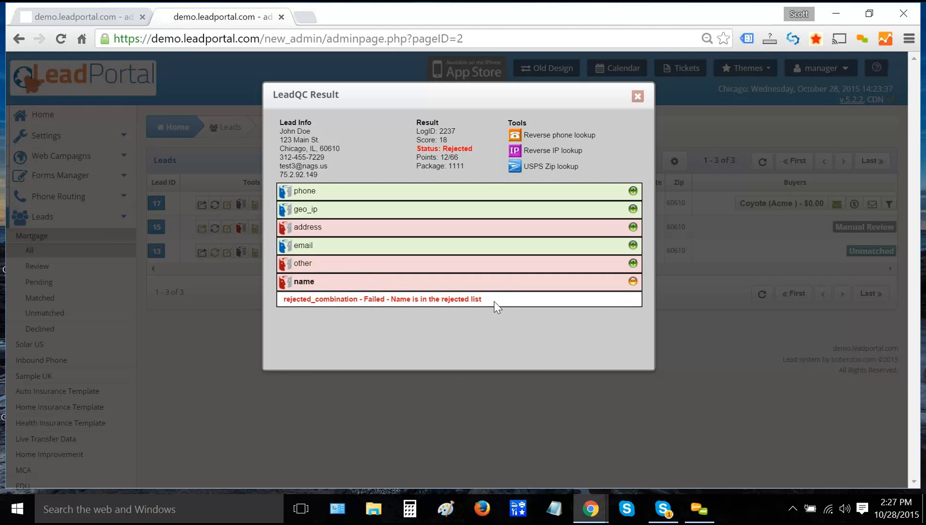
left_click(529, 415)
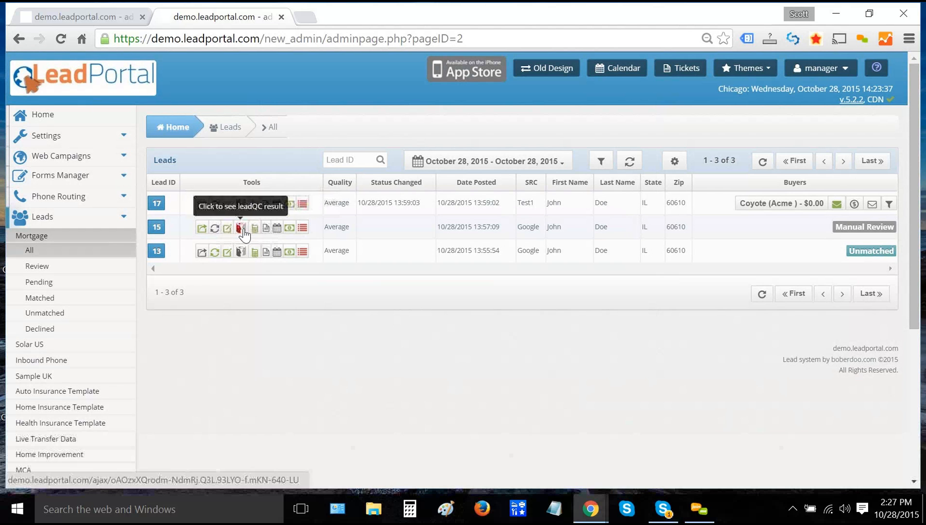
Manually accept the Manual Review lead and match it with the Acme buyer
left_click(201, 230)
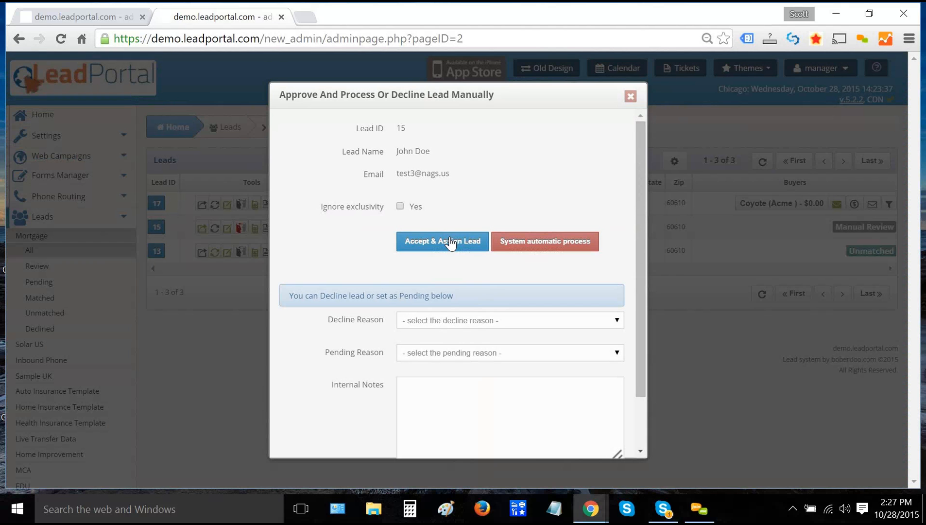
left_click(451, 243)
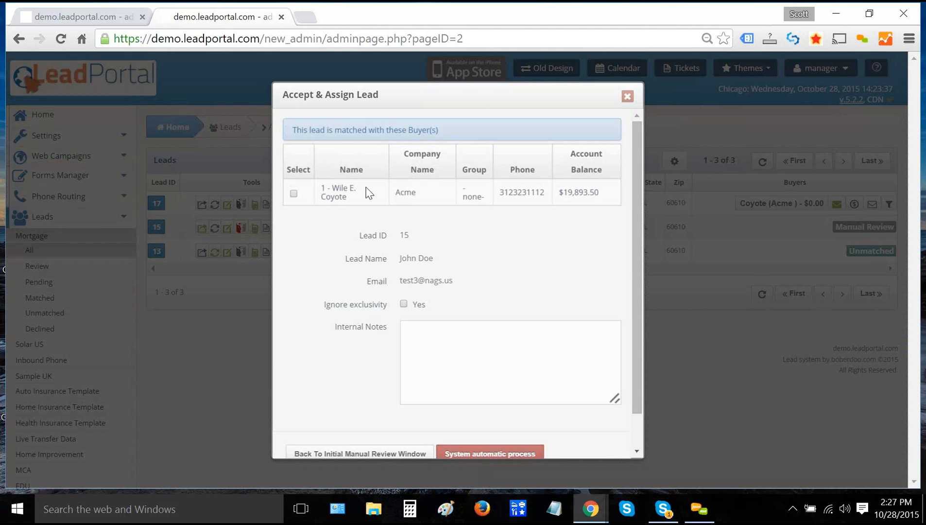
double_click(334, 197)
left_click(294, 193)
scroll(463, 279, "down", 1)
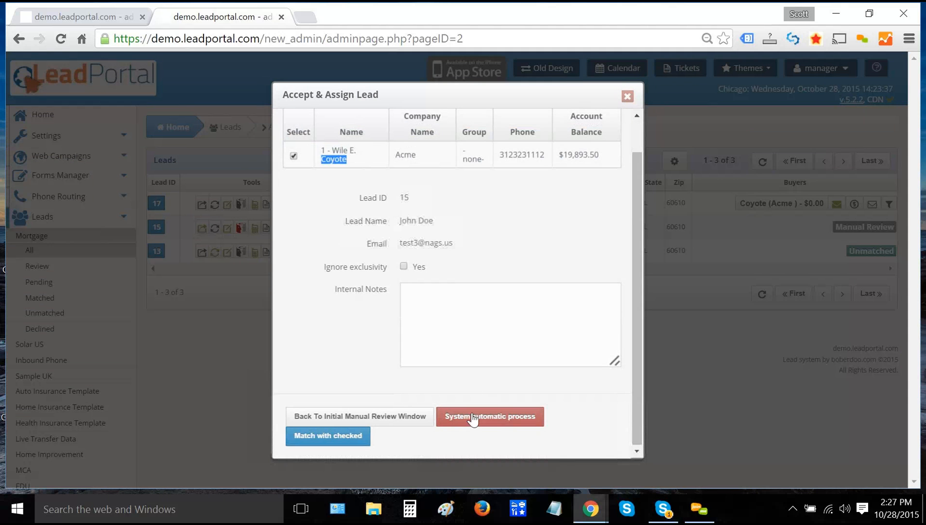
left_click(328, 435)
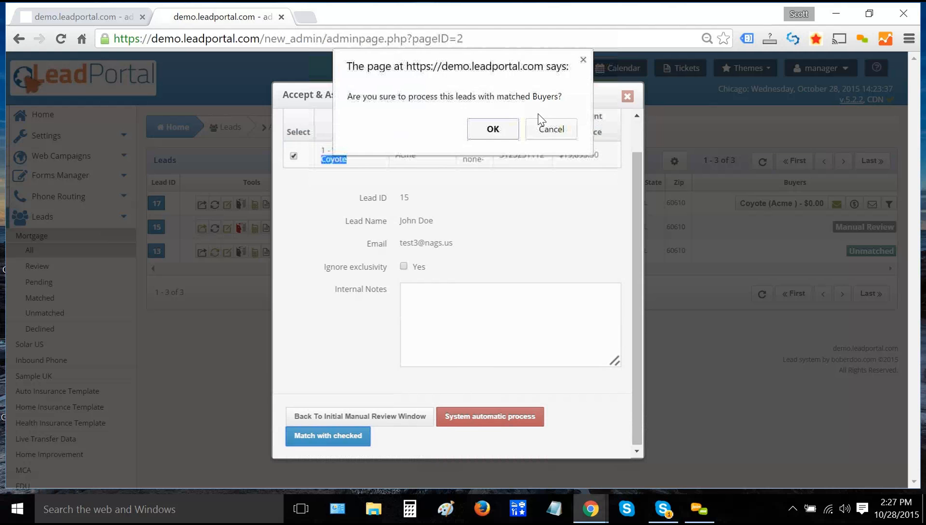
left_click(492, 127)
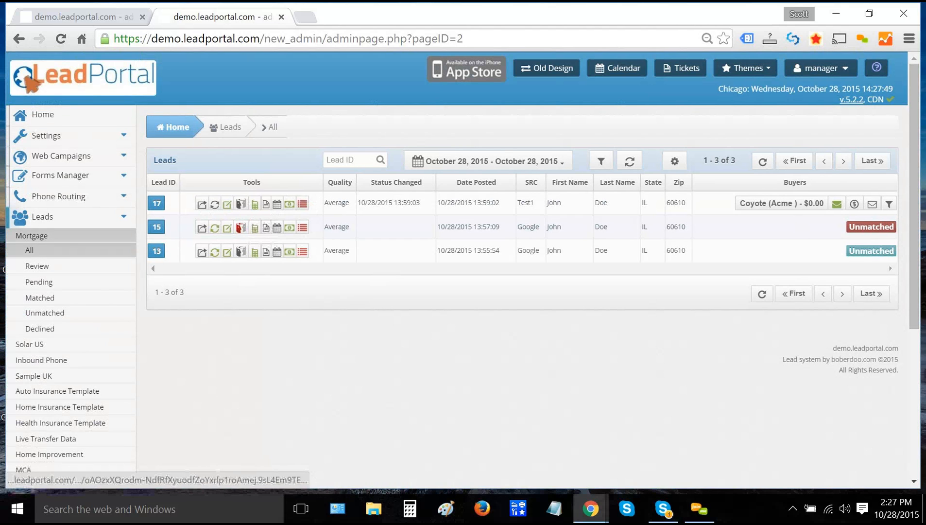
Read the delivery entry in the process log of the lead just assigned to the Acme buyer, and close the log
left_click(865, 229)
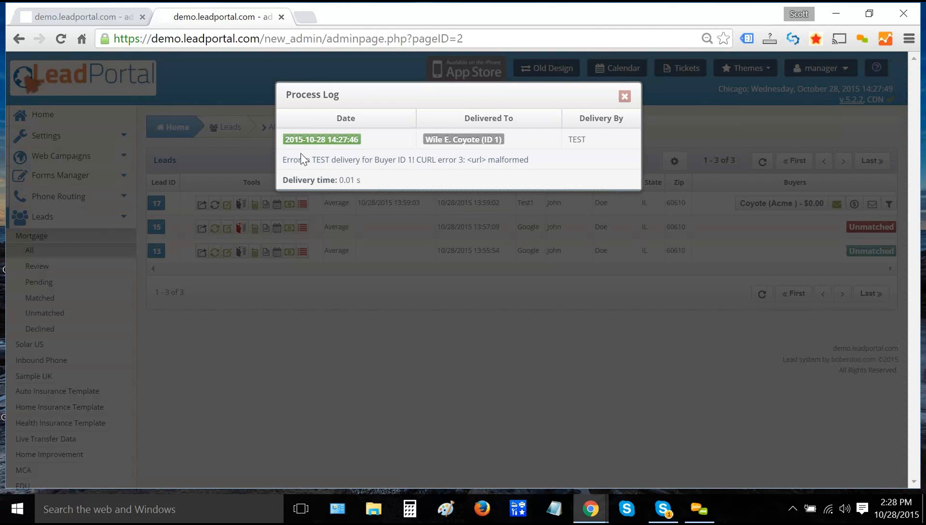
left_click_drag(282, 159, 528, 159)
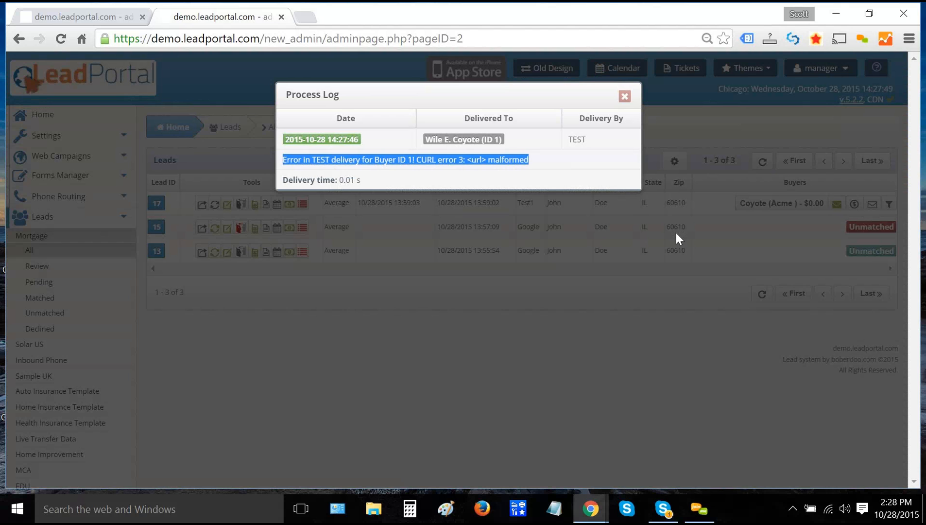
left_click(625, 97)
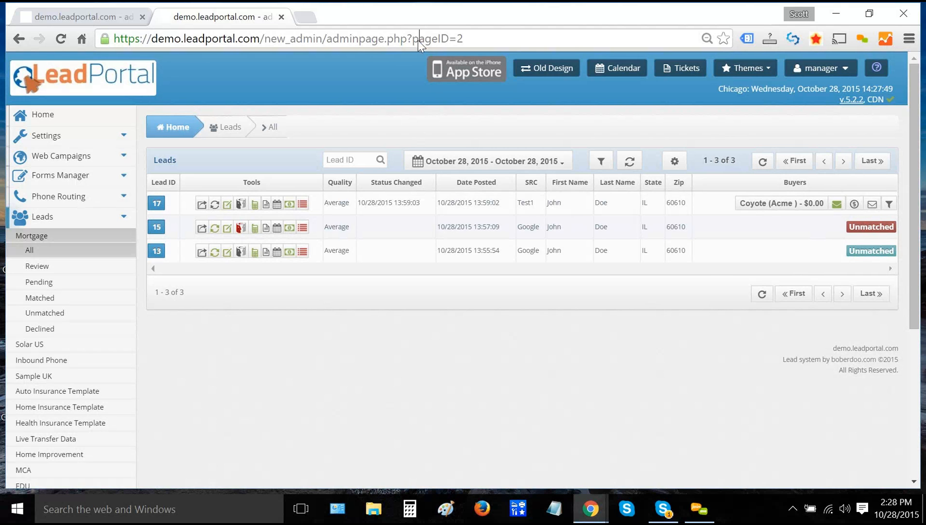
left_click(418, 39)
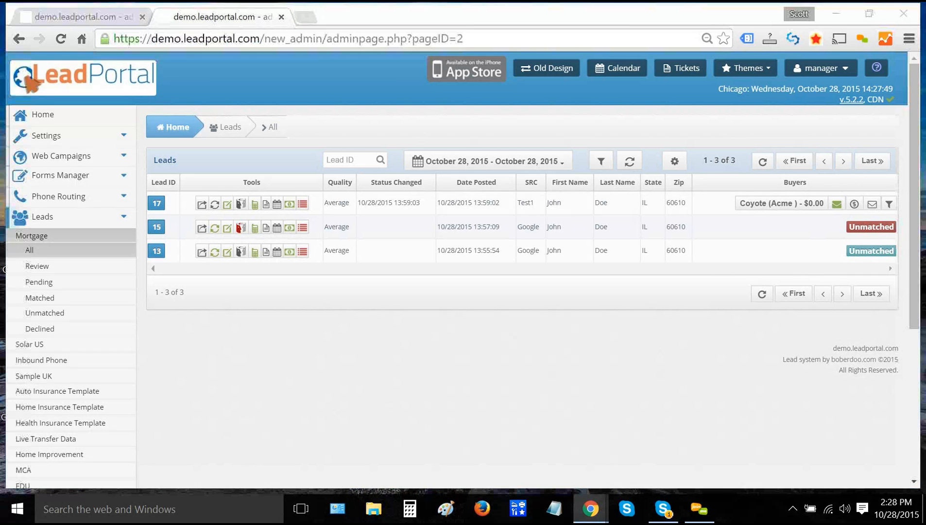
left_click(343, 366)
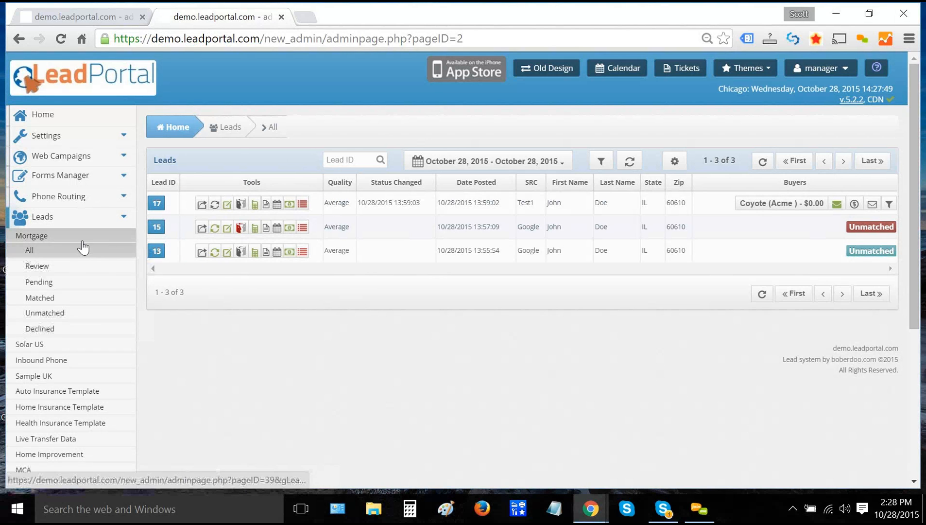
scroll(83, 245, "down", 1)
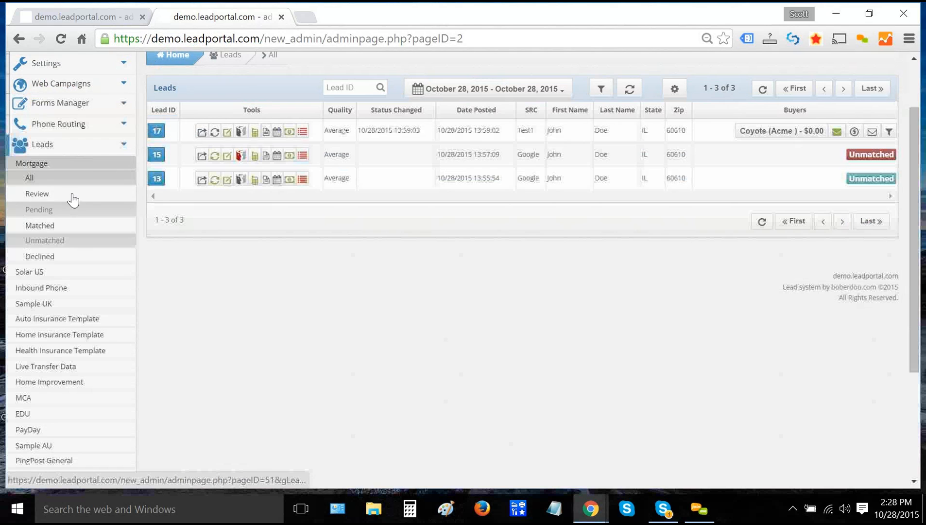
View the Inbound Phone leads and all Mortgage leads, and examine the Unmatched list for Mortgage
left_click(57, 288)
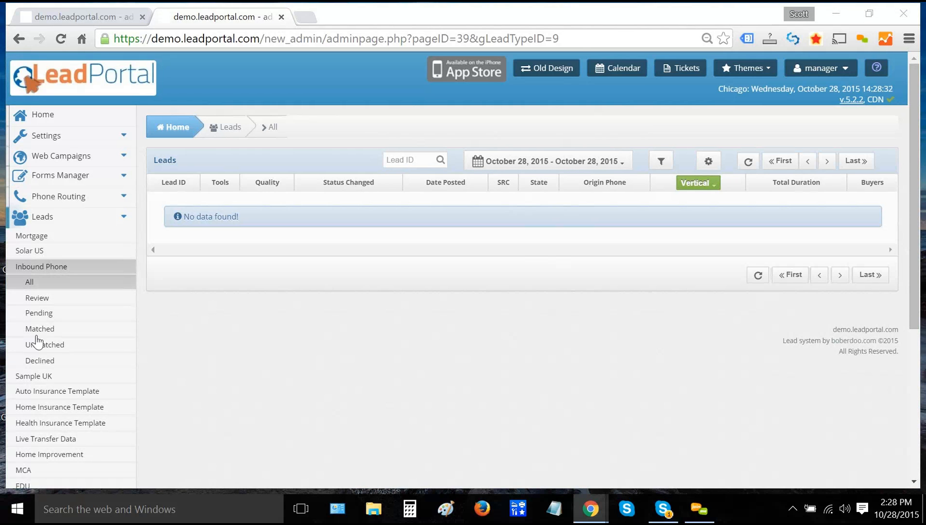
left_click(44, 251)
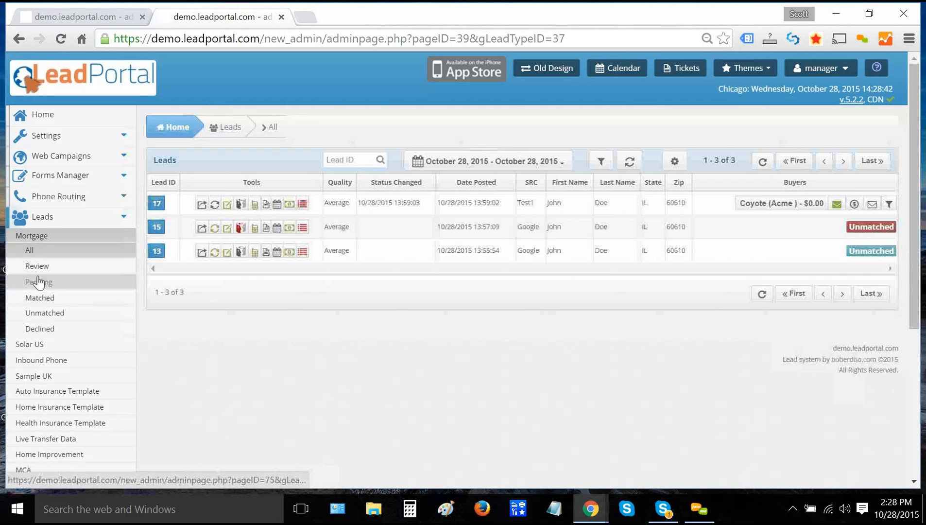
left_click(59, 309)
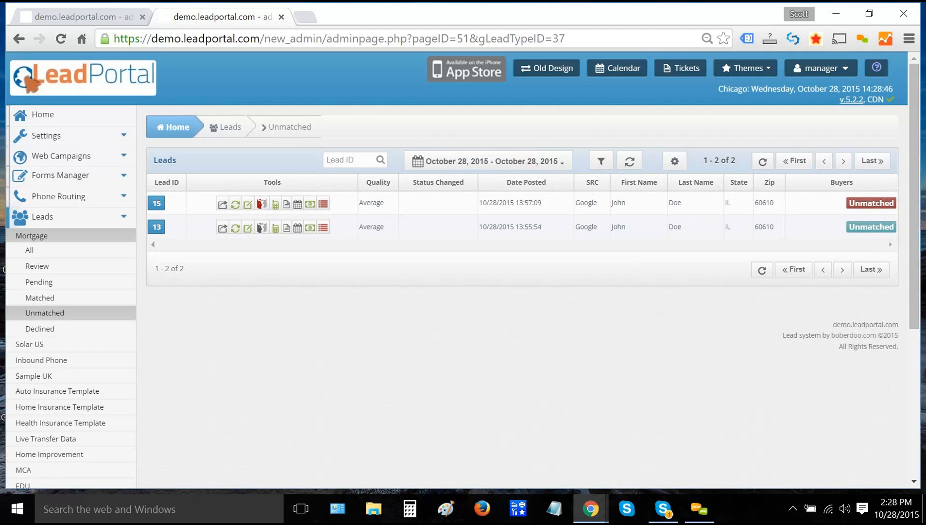
mouse_move(858, 232)
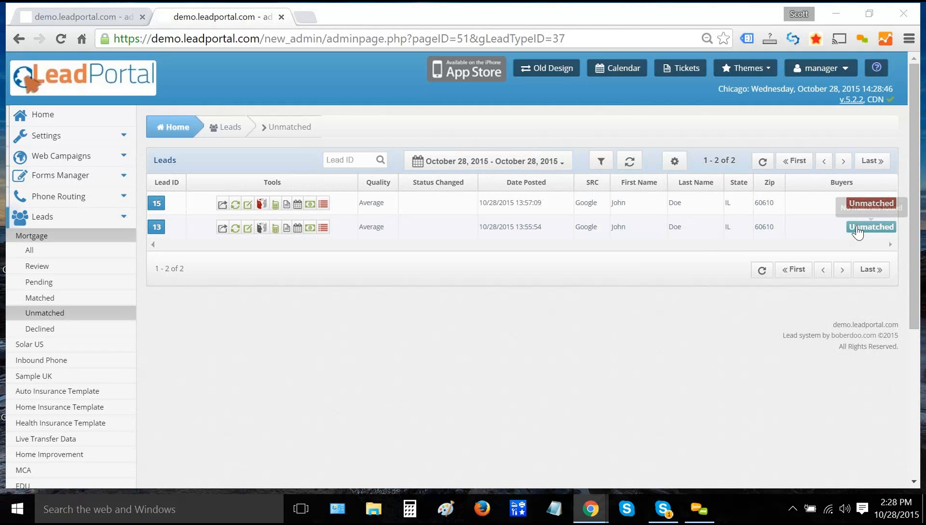
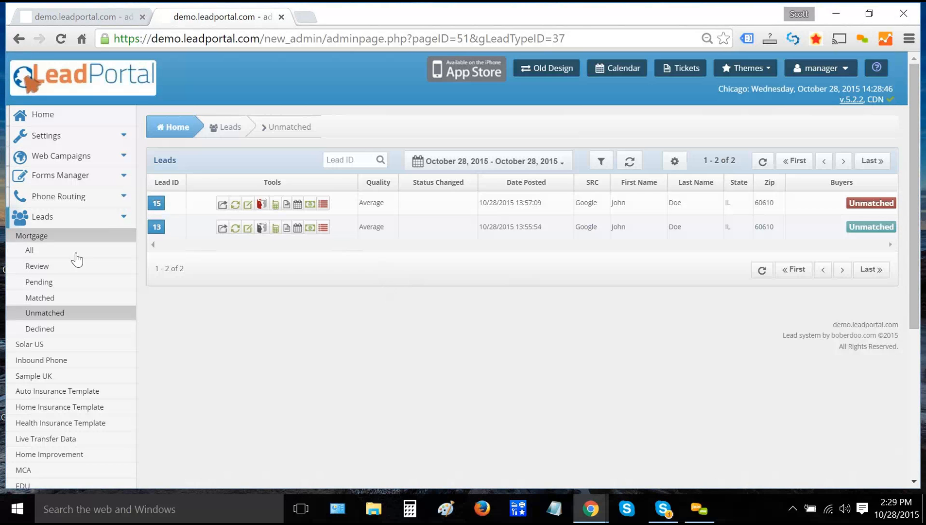
left_click(38, 313)
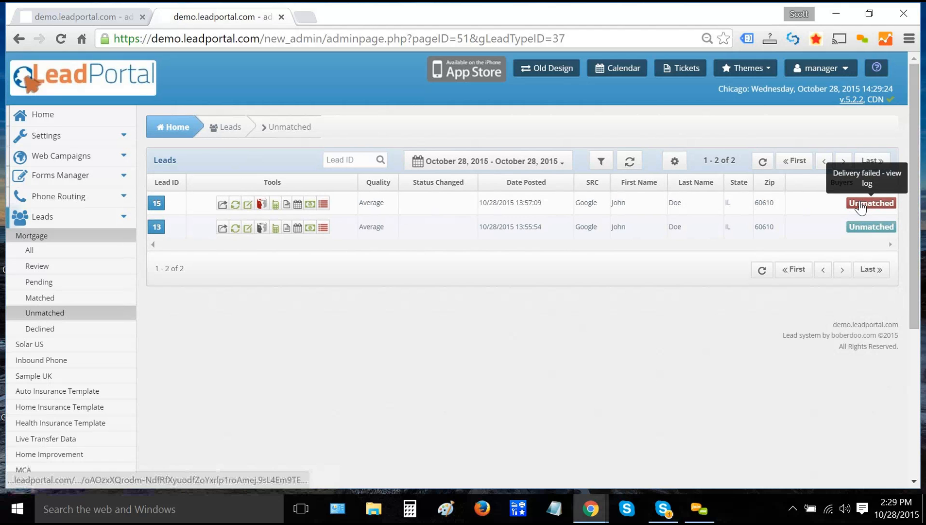
Reprocess the unmatched Mortgage lead with the failed delivery through the system automatic process, and list all Mortgage leads
left_click(243, 203)
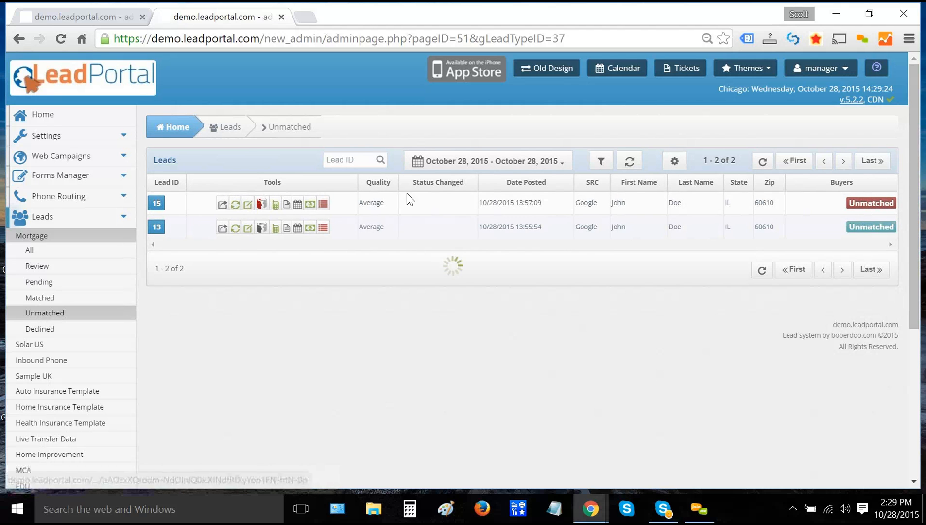
left_click(450, 272)
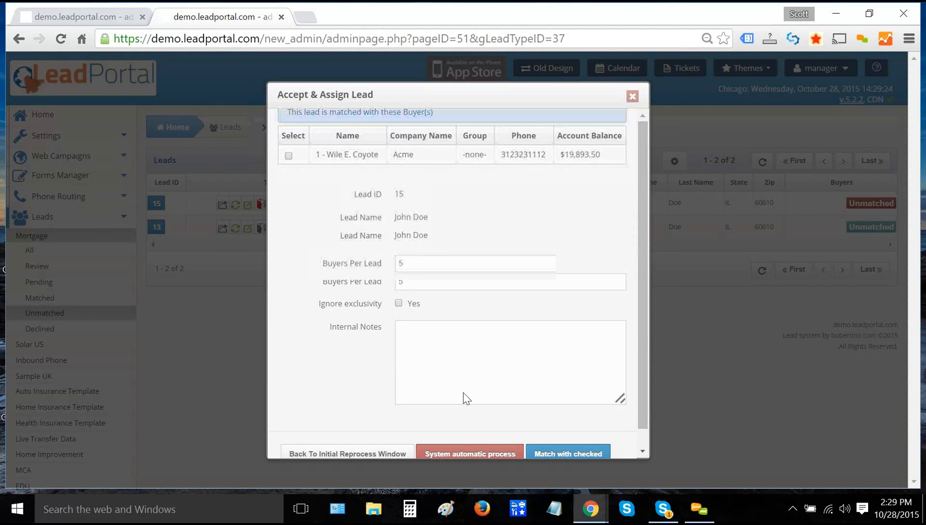
scroll(466, 408, "down", 1)
left_click(468, 435)
left_click(492, 152)
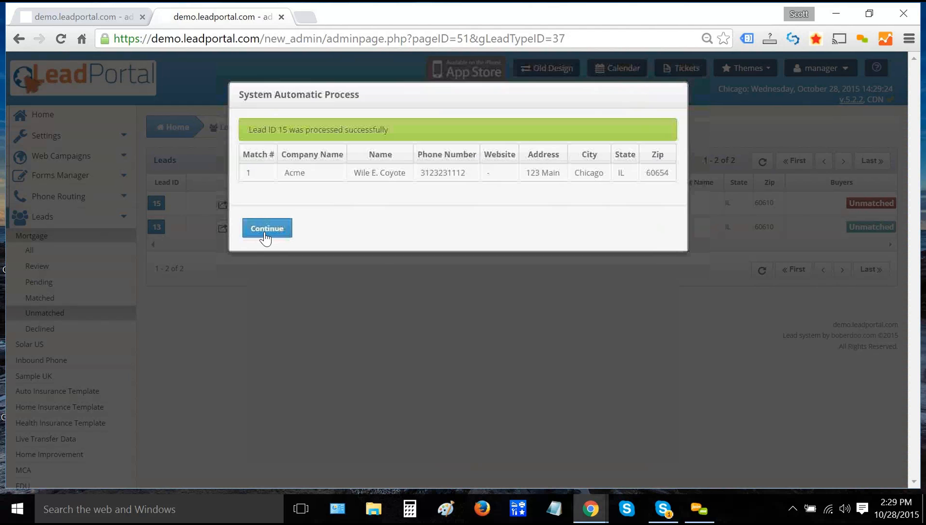
left_click_drag(405, 127, 248, 130)
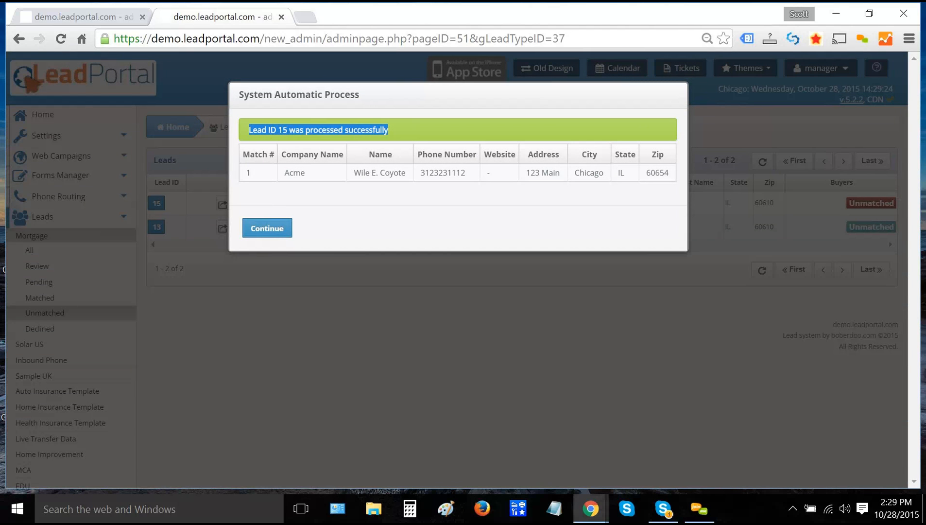
left_click(263, 232)
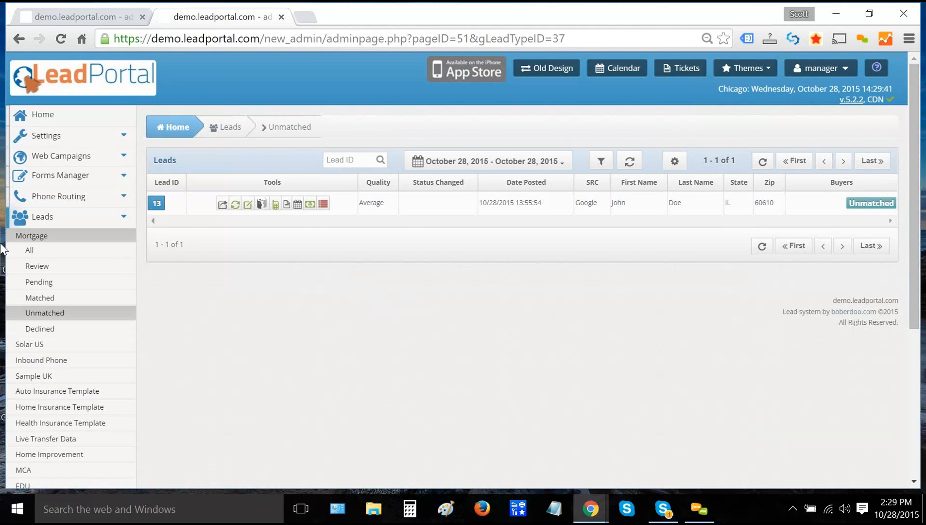
left_click(30, 250)
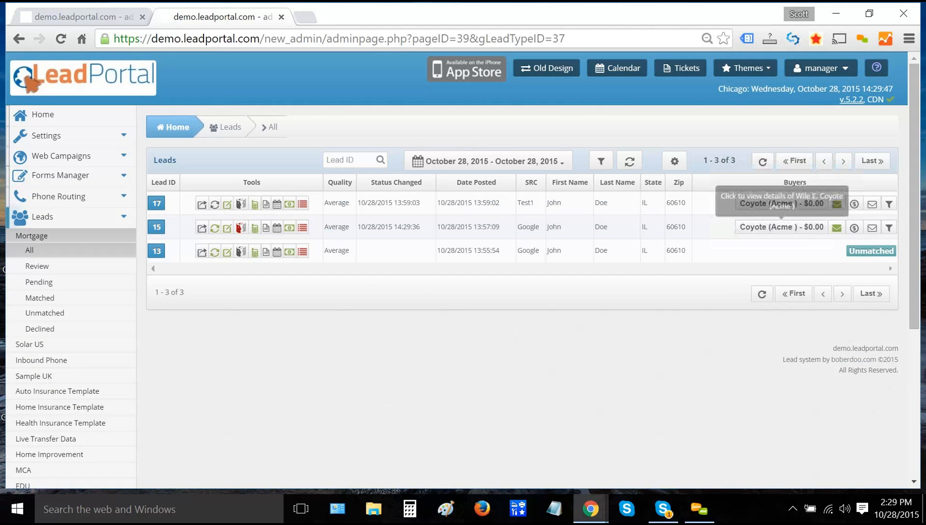
Examine the Filter List for the Mortgage and Solar US lead types, including the Filter Set Name column
scroll(228, 388, "down", 4)
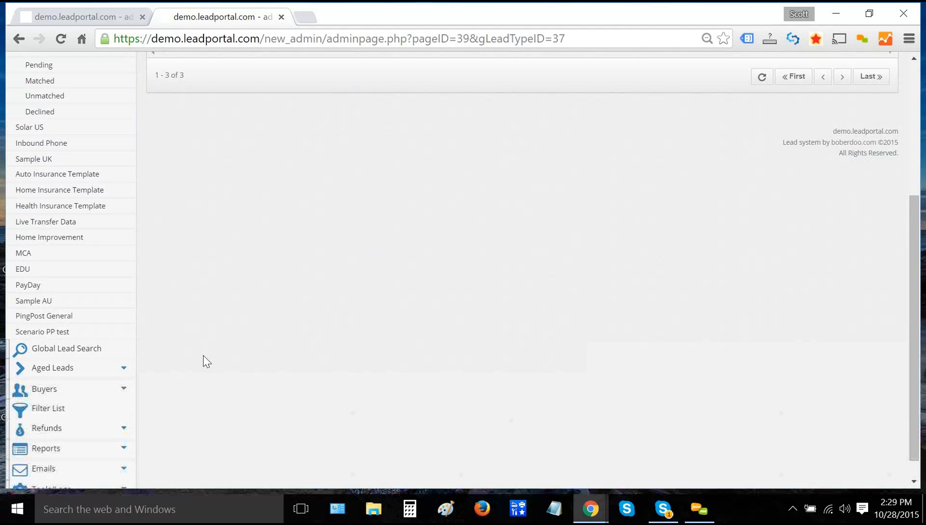
left_click(46, 410)
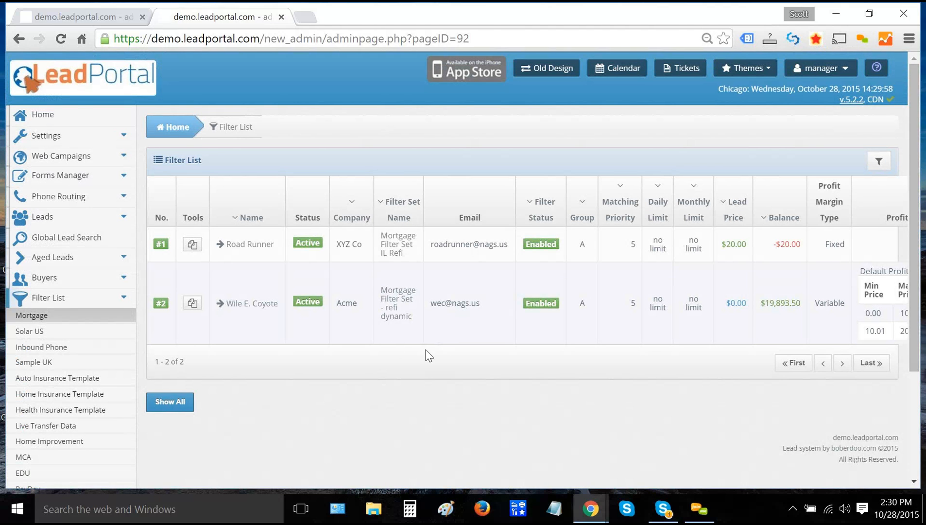
scroll(366, 327, "down", 3)
scroll(331, 333, "up", 3)
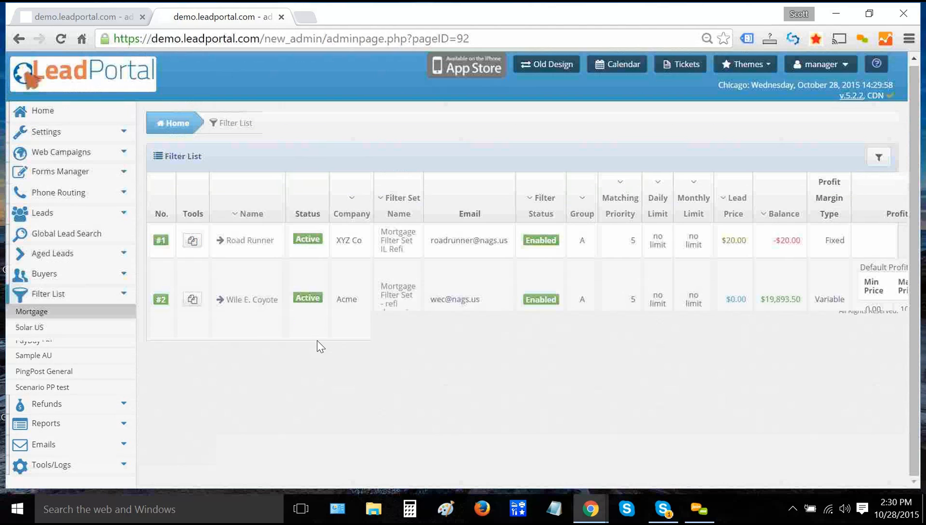
left_click(28, 332)
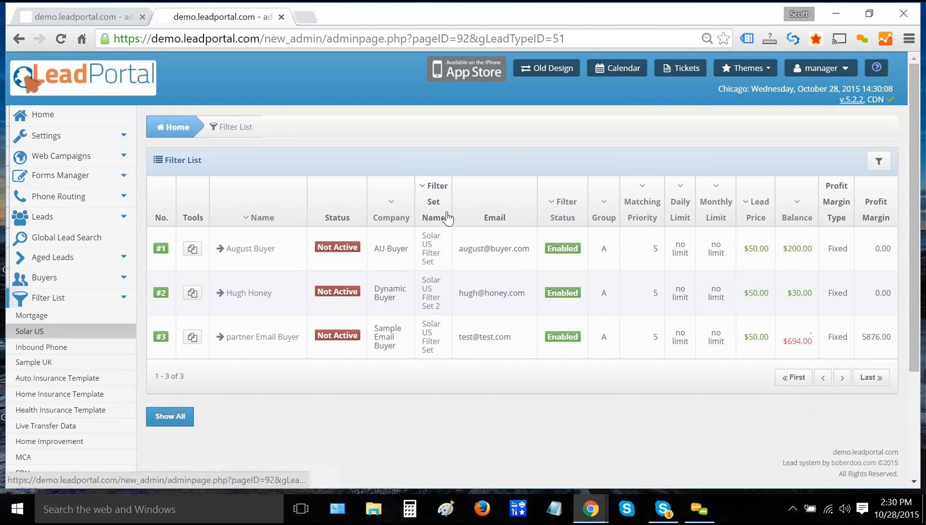
left_click_drag(447, 217, 425, 194)
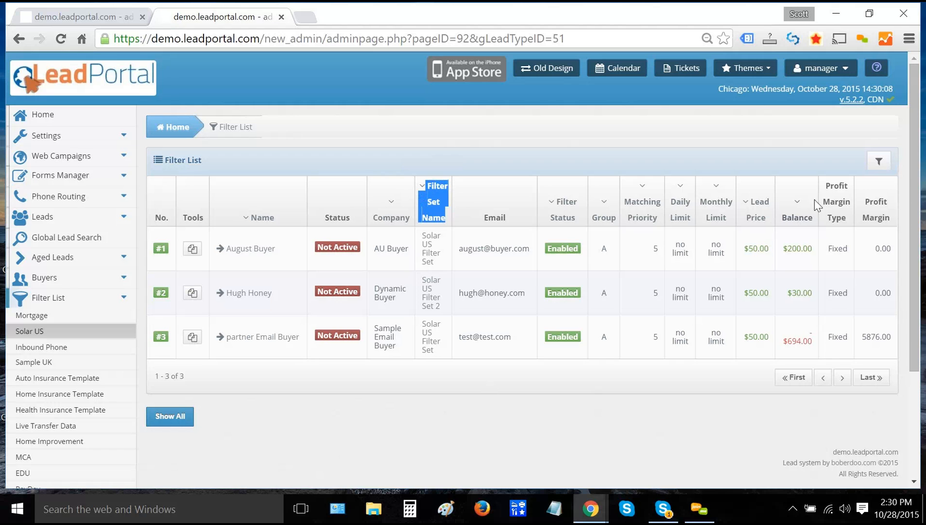
Examine the Solar US filtering settings, trying Affiliate-dynamic and Affiliate-static as accepted sources, and close them without applying
left_click(875, 163)
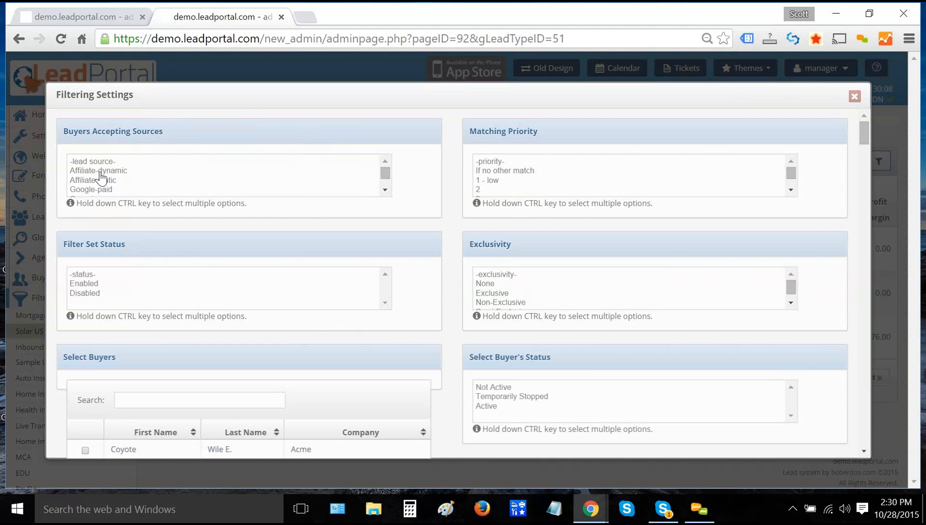
left_click_drag(101, 180, 101, 170)
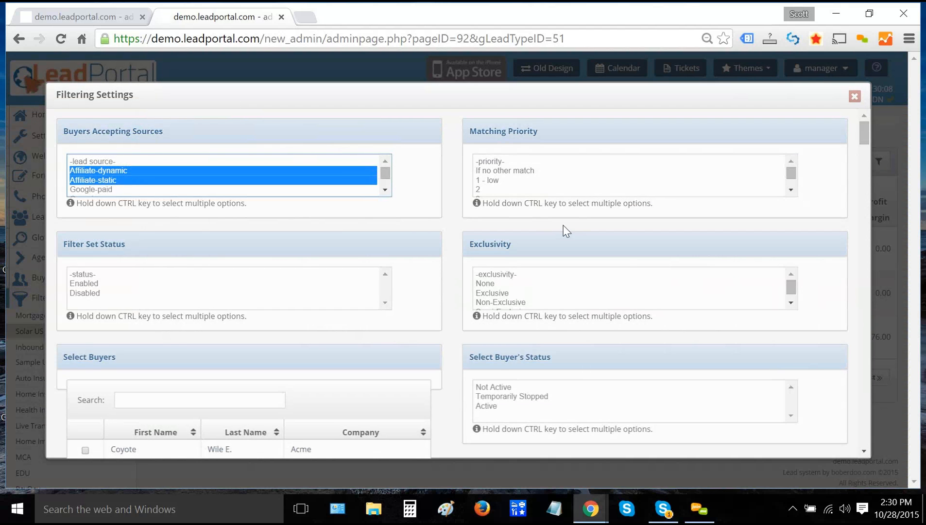
scroll(430, 231, "down", 15)
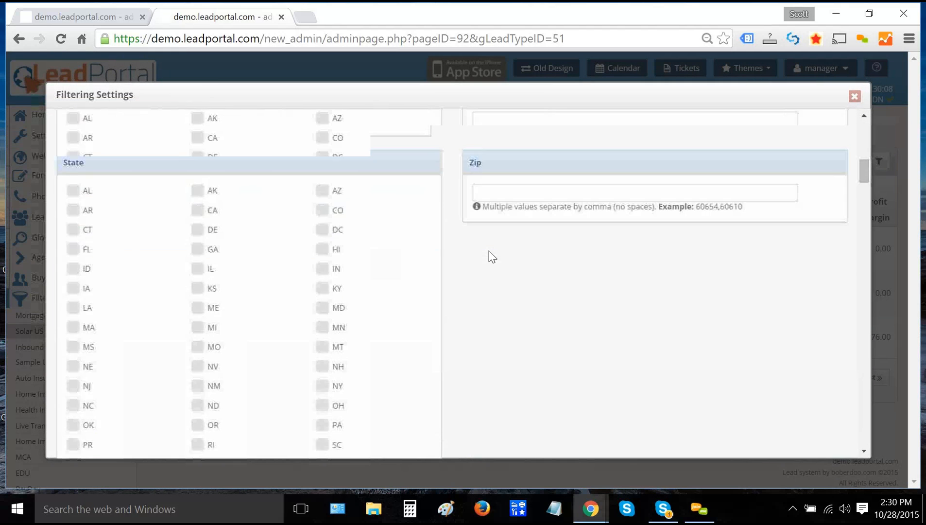
scroll(449, 254, "up", 3)
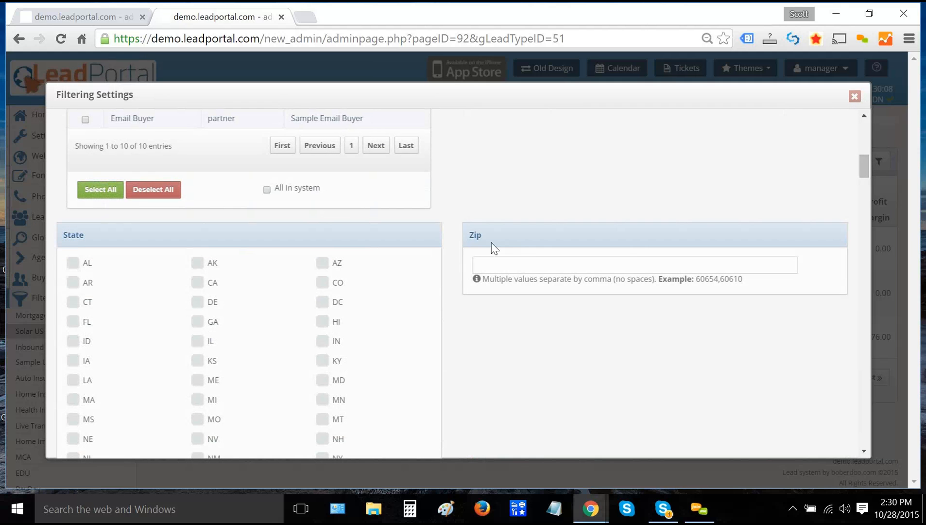
scroll(495, 256, "down", 10)
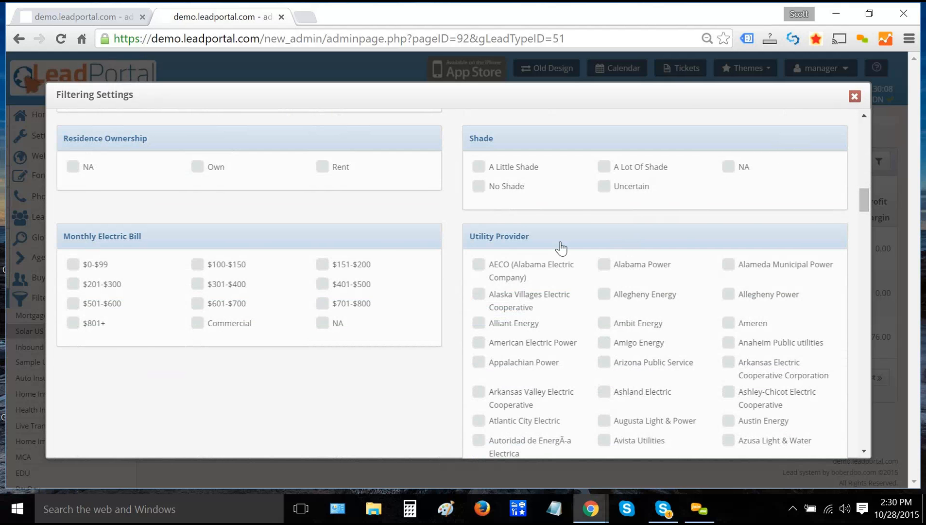
left_click(855, 96)
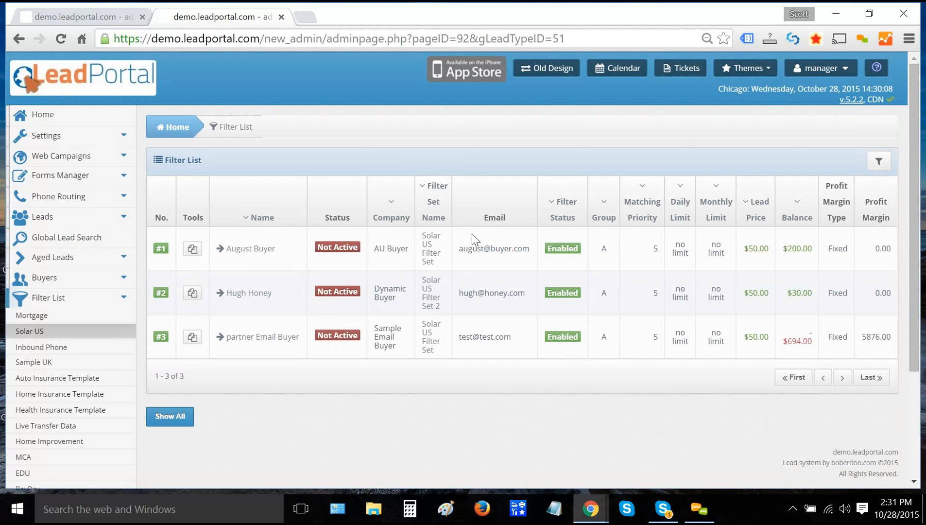
Open the Acme buyer's pending refund requests and examine the Approve, Decline and admin remarks columns
scroll(88, 306, "down", 3)
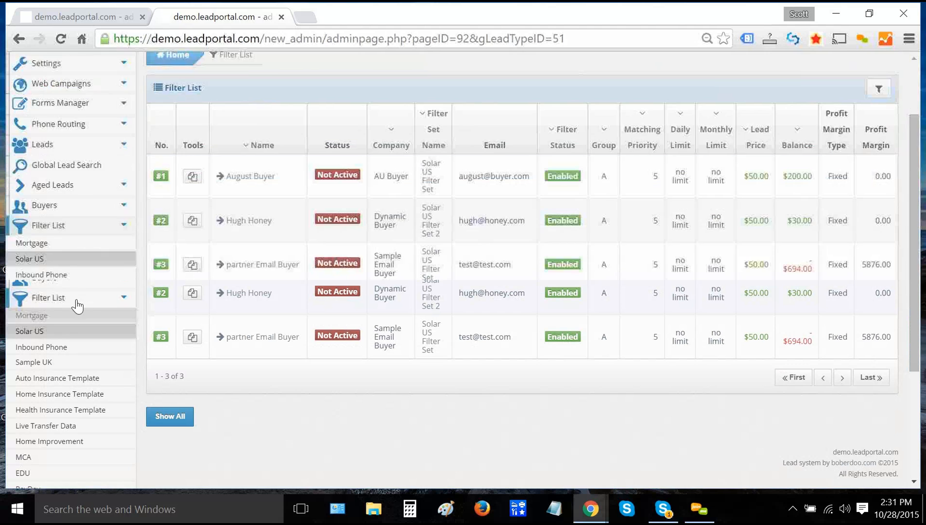
left_click(46, 403)
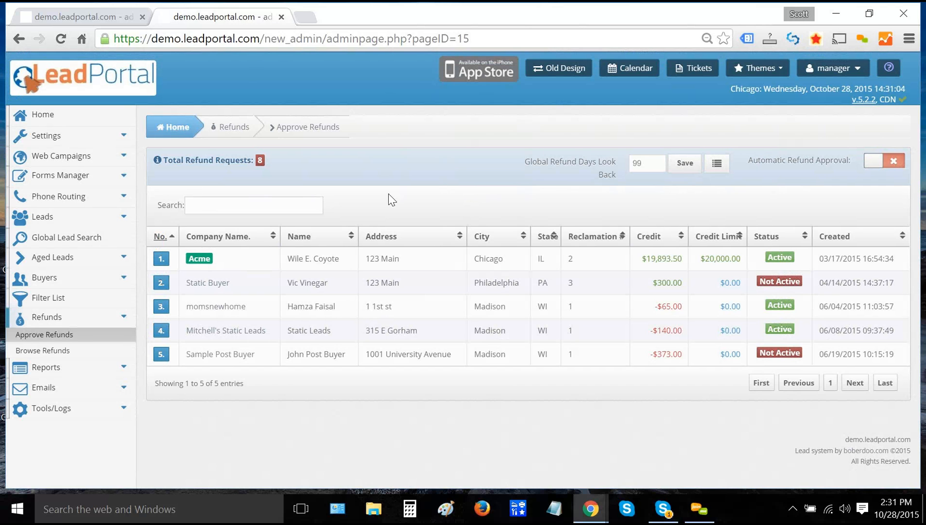
left_click(200, 260)
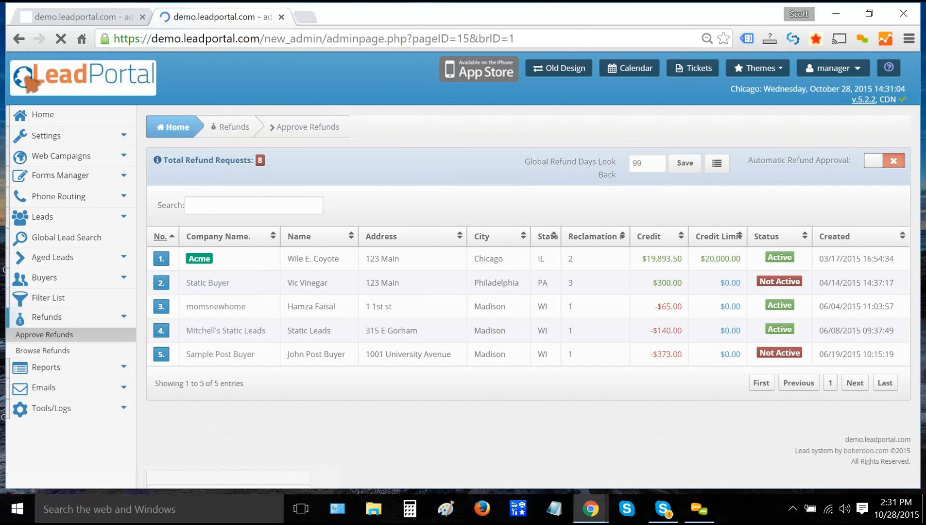
scroll(439, 222, "down", 2)
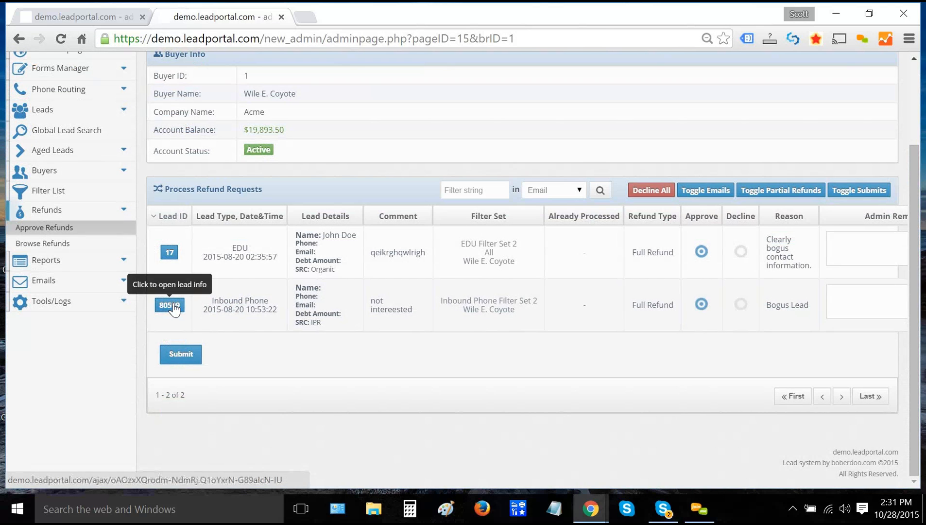
double_click(702, 216)
double_click(741, 217)
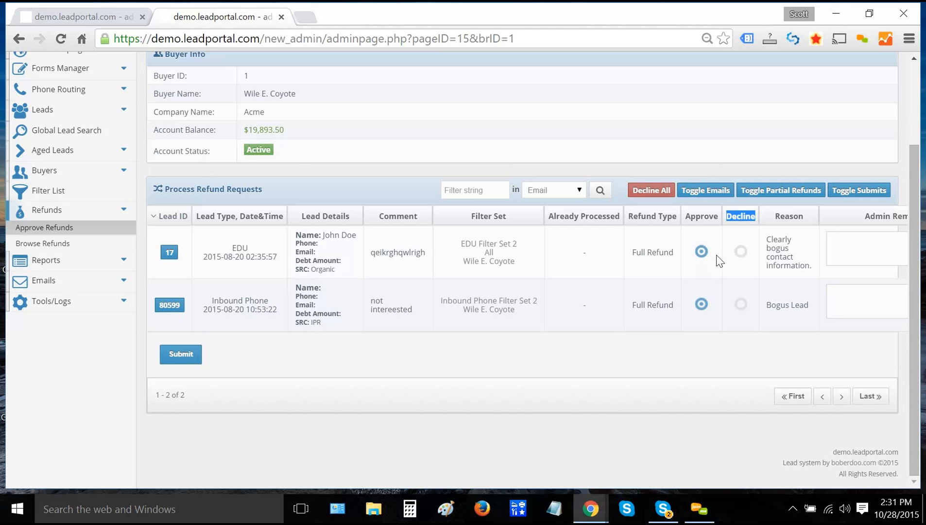
double_click(877, 216)
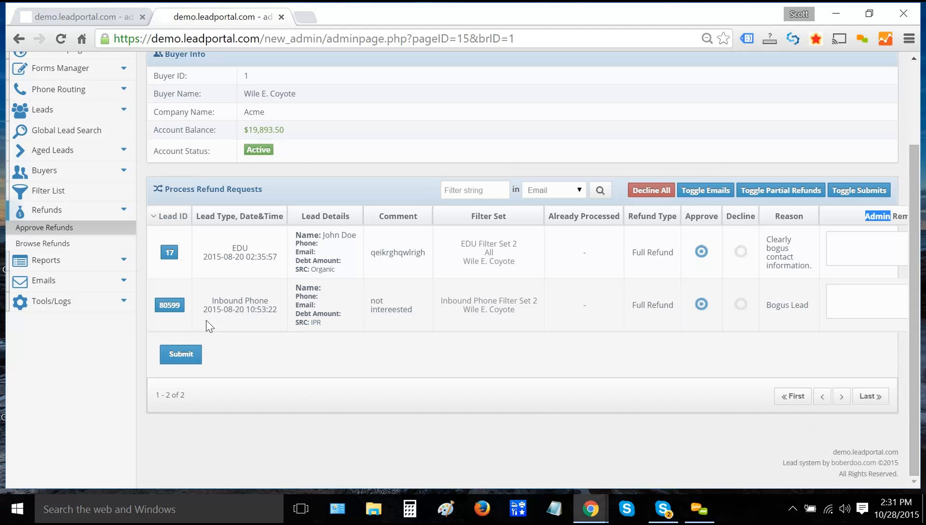
Open the Mortgage reports, expand the list to show all reports and look through it
left_click(61, 268)
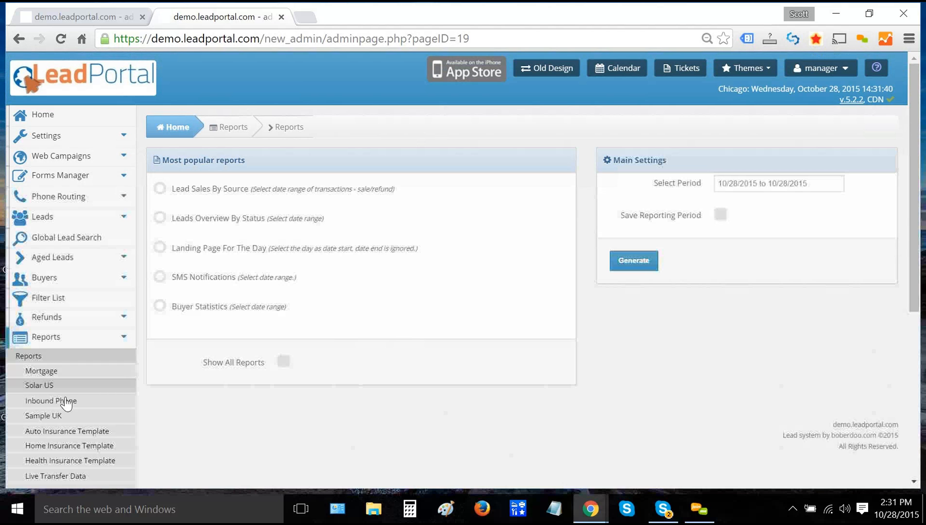
left_click(44, 384)
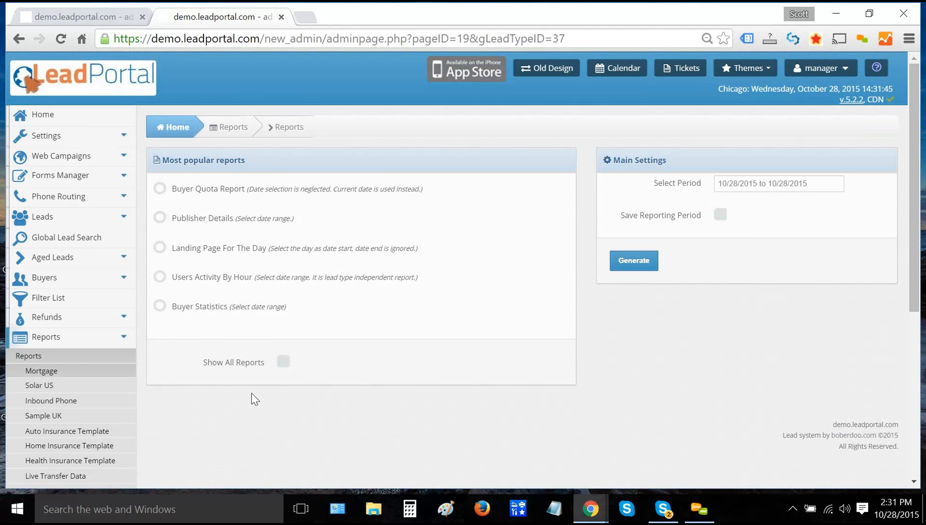
left_click(284, 361)
scroll(445, 294, "down", 10)
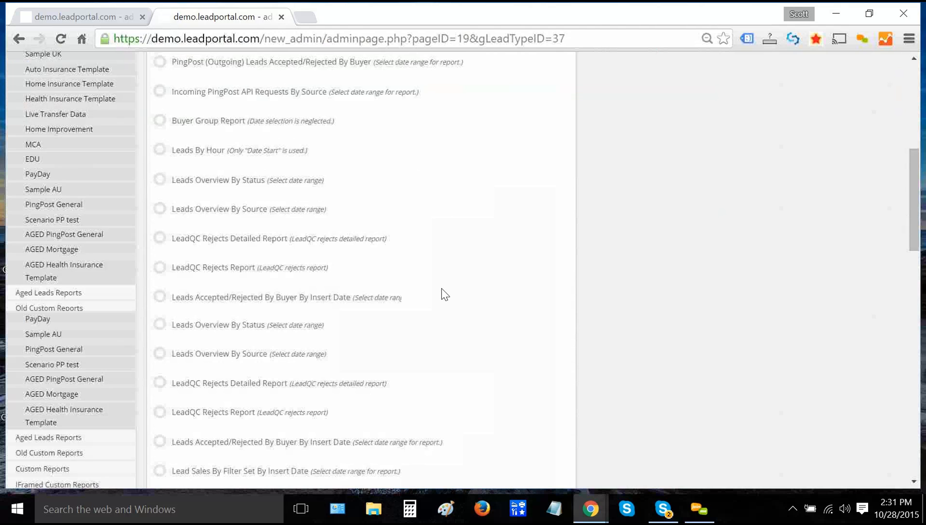
scroll(446, 294, "up", 4)
scroll(445, 294, "up", 6)
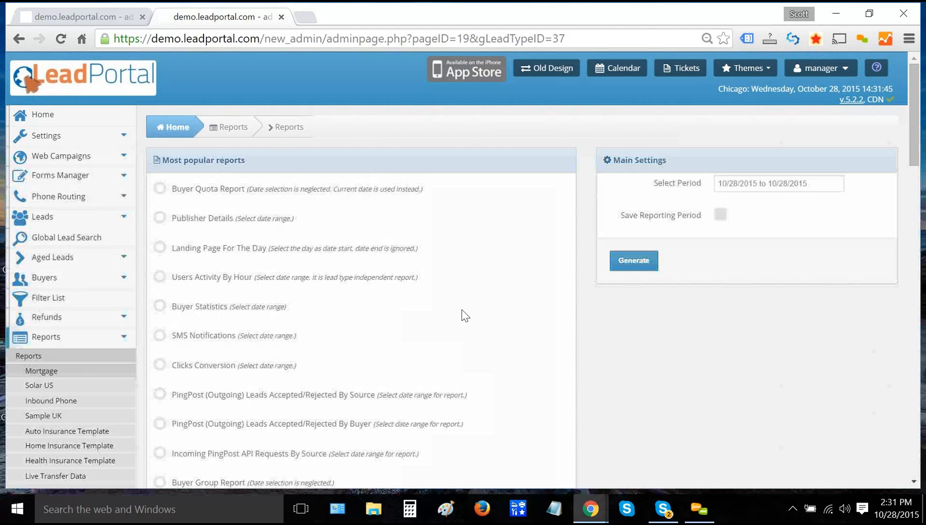
Check the date range presets for the reporting period, close them without a change and browse the available Mortgage reports
left_click(776, 183)
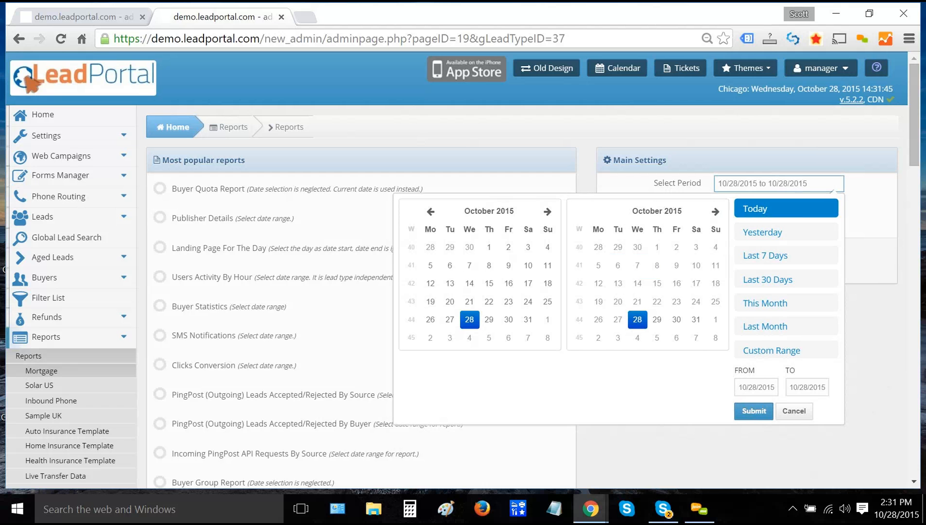
left_click(326, 96)
scroll(289, 146, "down", 3)
scroll(291, 167, "down", 2)
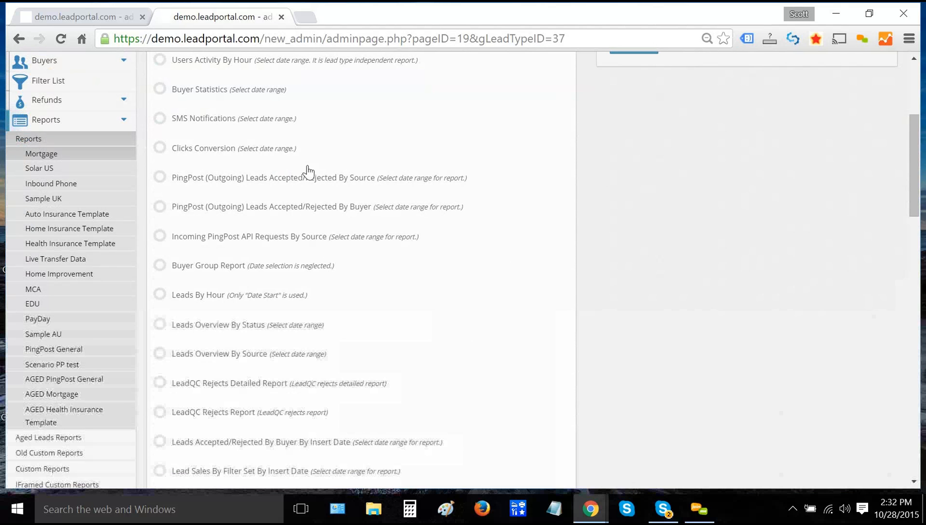
Open the Mortgage timed reports, edit the Combined Lead Returns And Lead Sales By Source entry and check its report choices
scroll(306, 171, "down", 3)
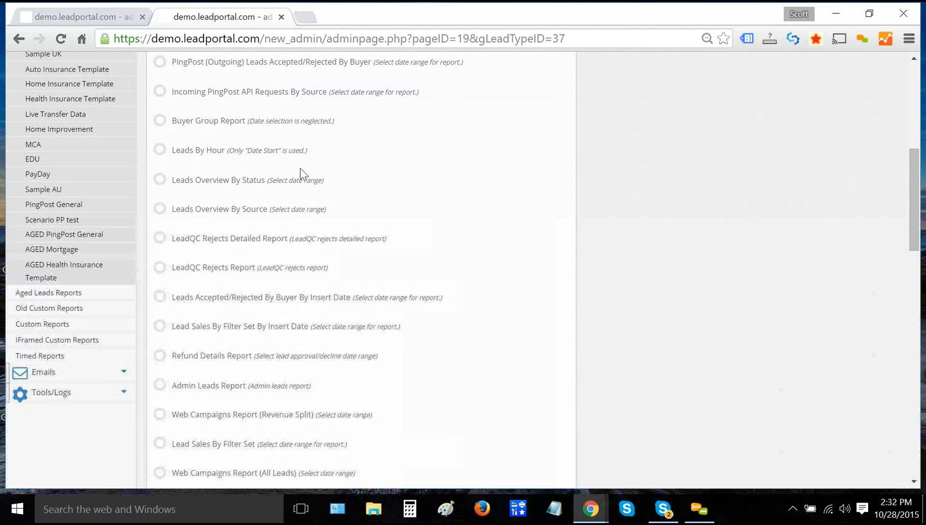
left_click(54, 355)
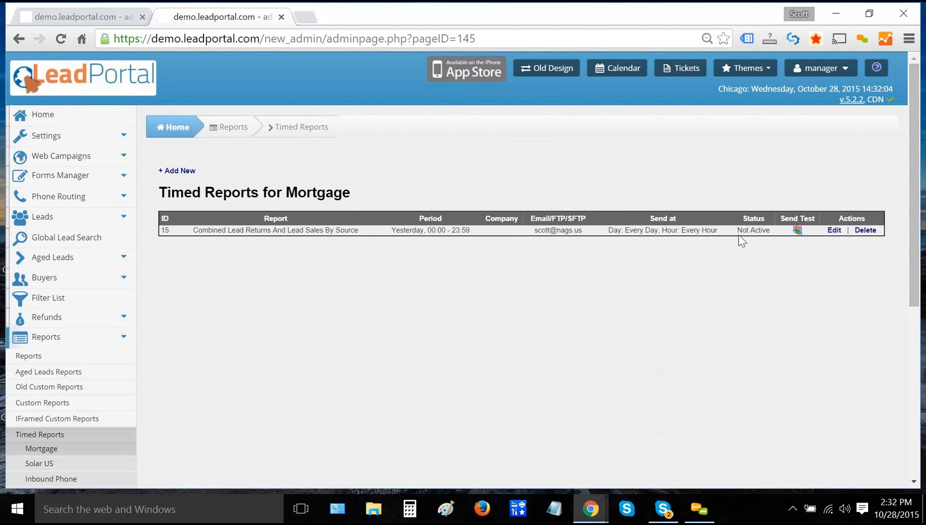
left_click(834, 230)
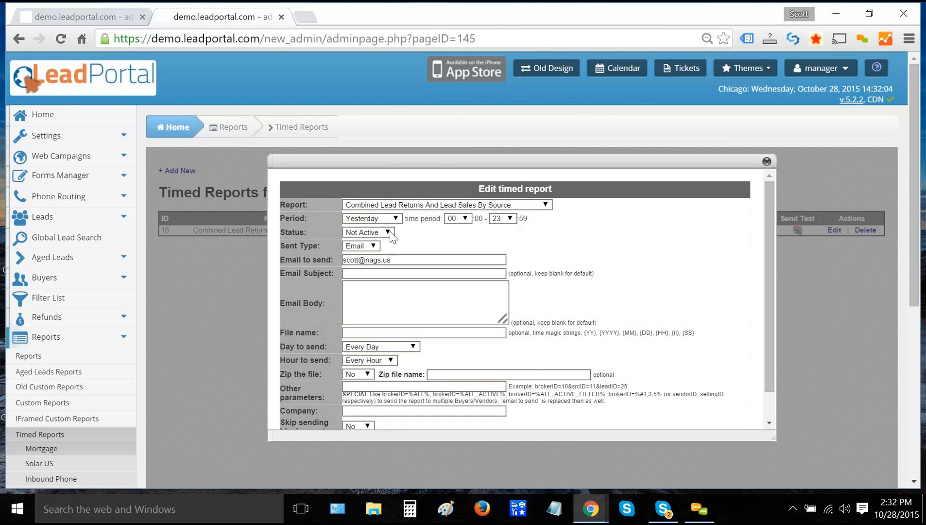
left_click(397, 205)
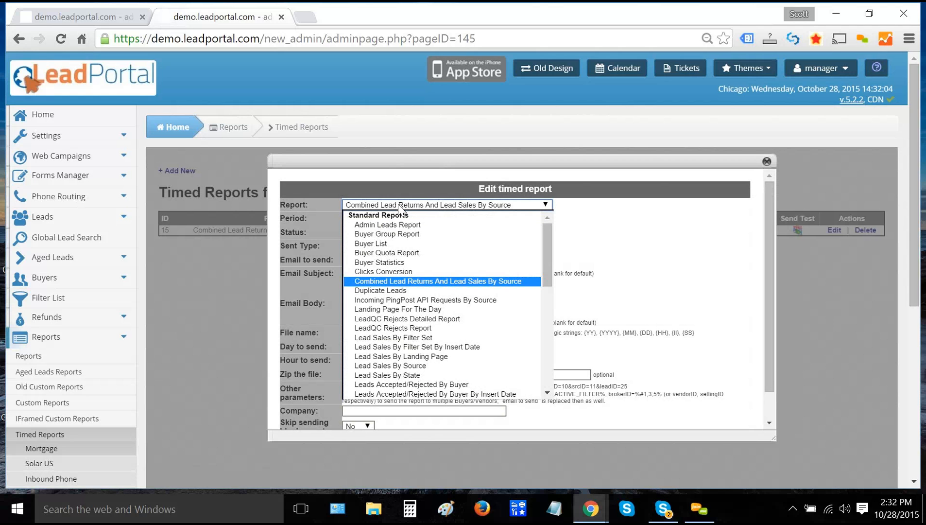
left_click(659, 225)
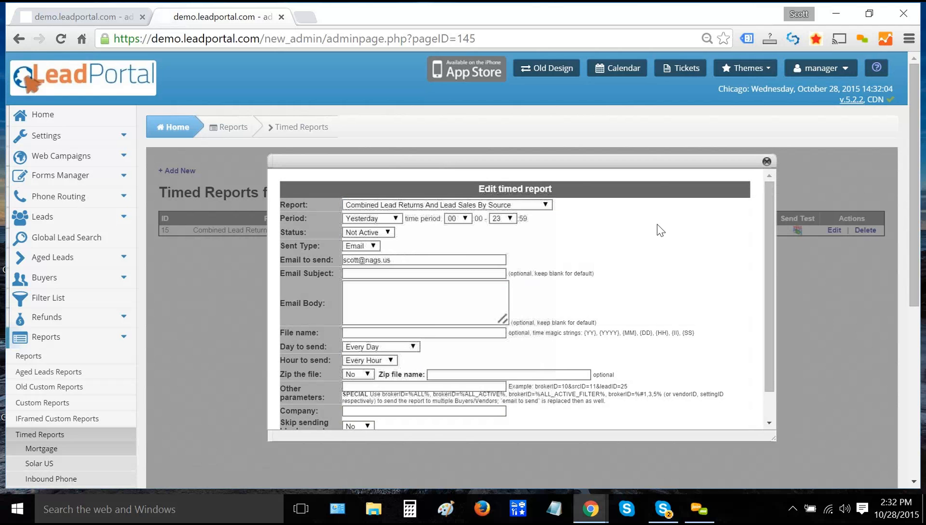
Examine the timed report's sent type, day to send and special parameter settings, close it without submitting and review its list entry
left_click(366, 246)
left_click(590, 278)
scroll(590, 278, "down", 1)
triple_click(309, 317)
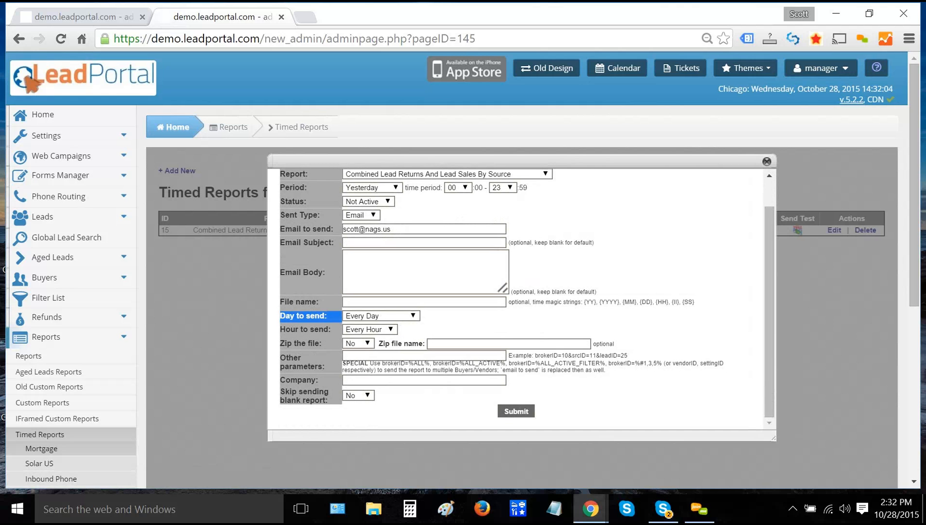
triple_click(358, 369)
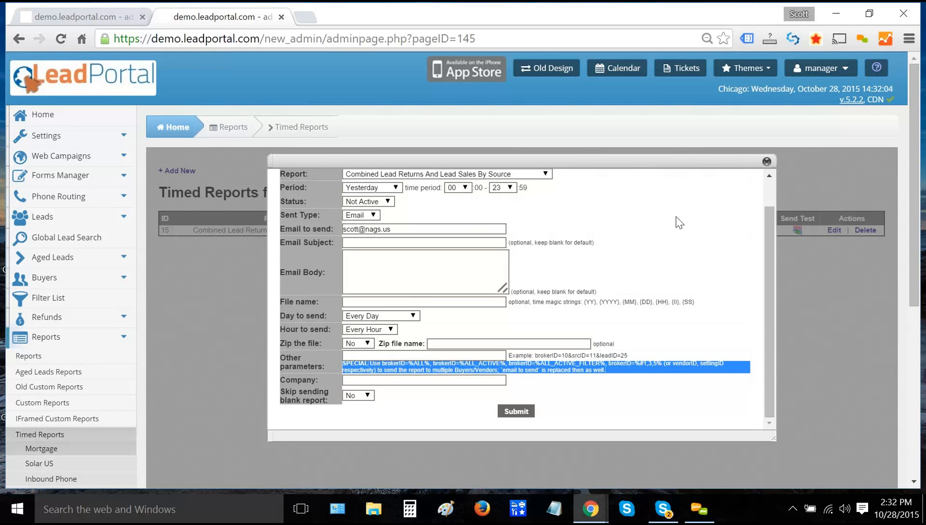
left_click(767, 161)
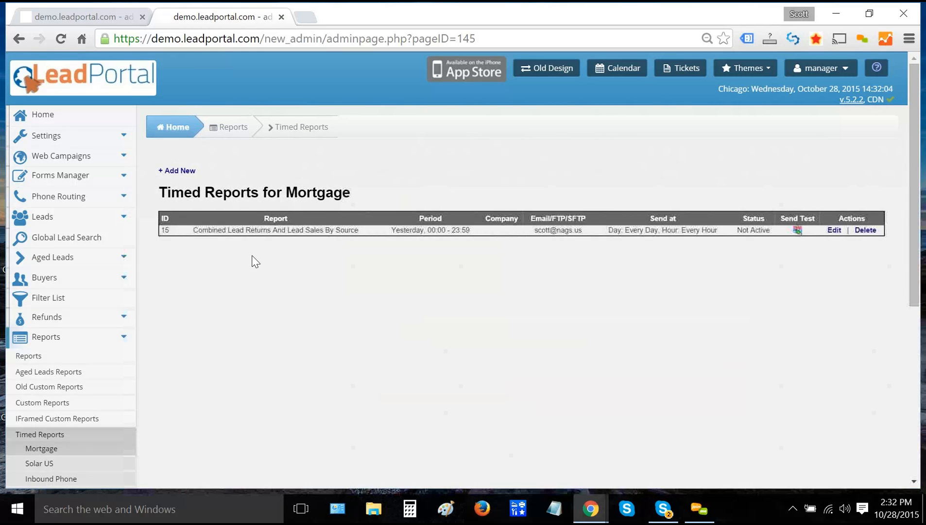
double_click(258, 230)
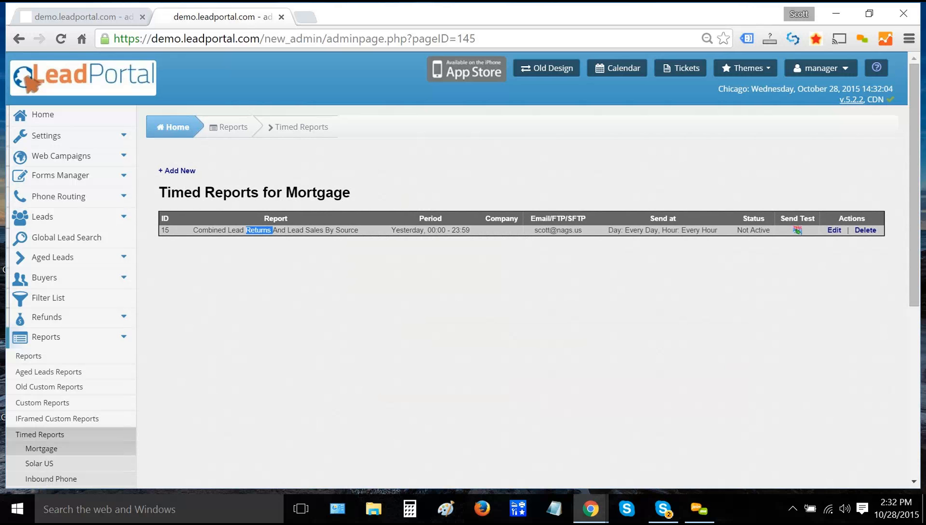
left_click(245, 285)
Open the log of sent emails and examine the recipient and Status columns
scroll(195, 292, "down", 6)
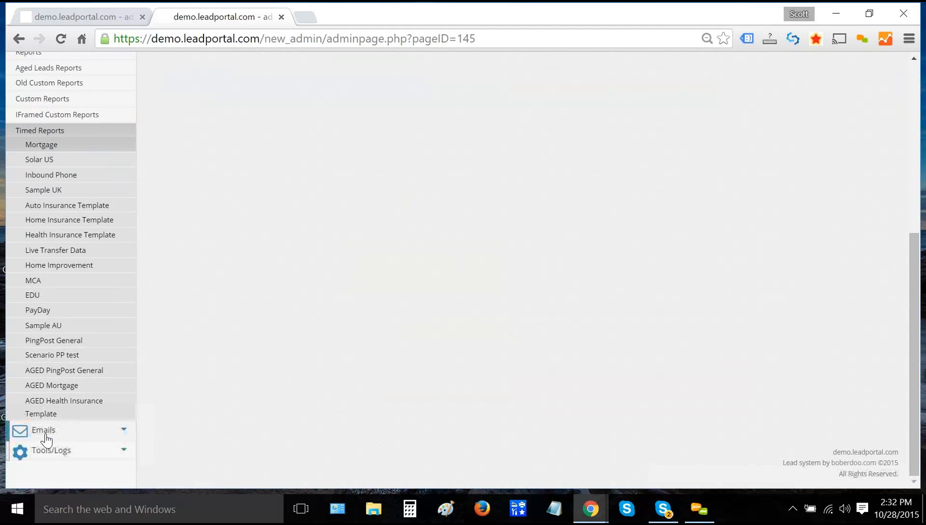
left_click(45, 431)
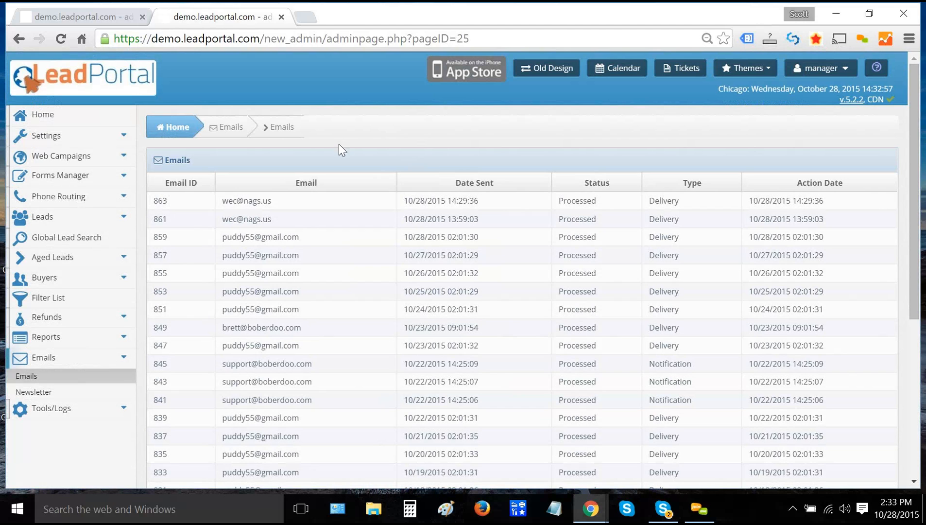
triple_click(283, 199)
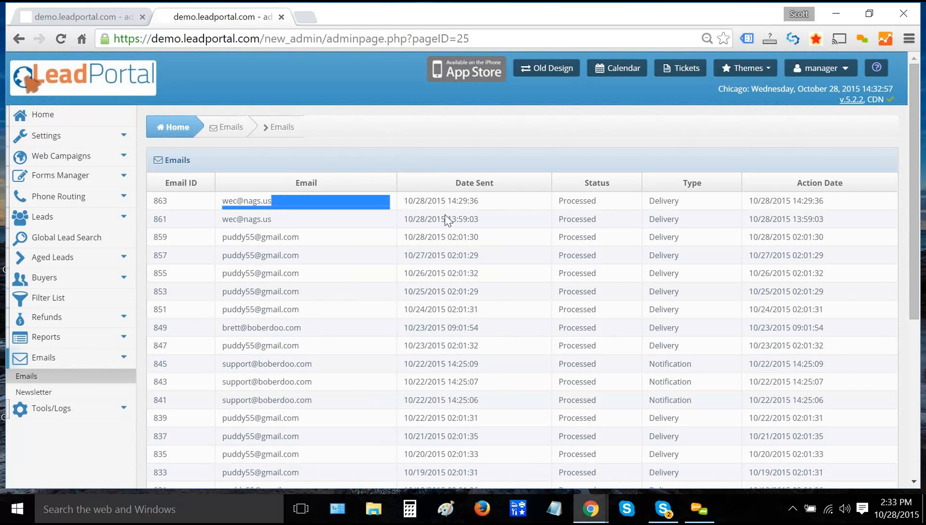
double_click(597, 183)
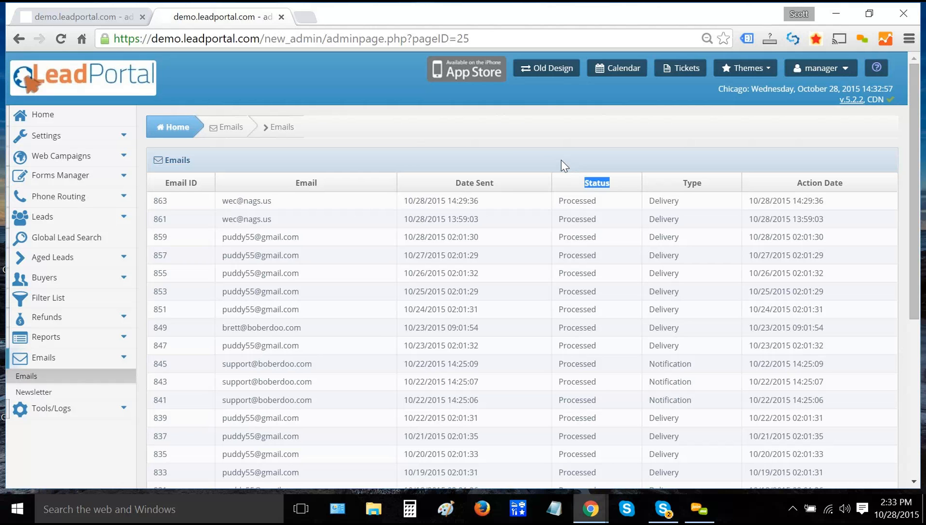
Open the lead logs and examine the Lead Rejects log
left_click(43, 409)
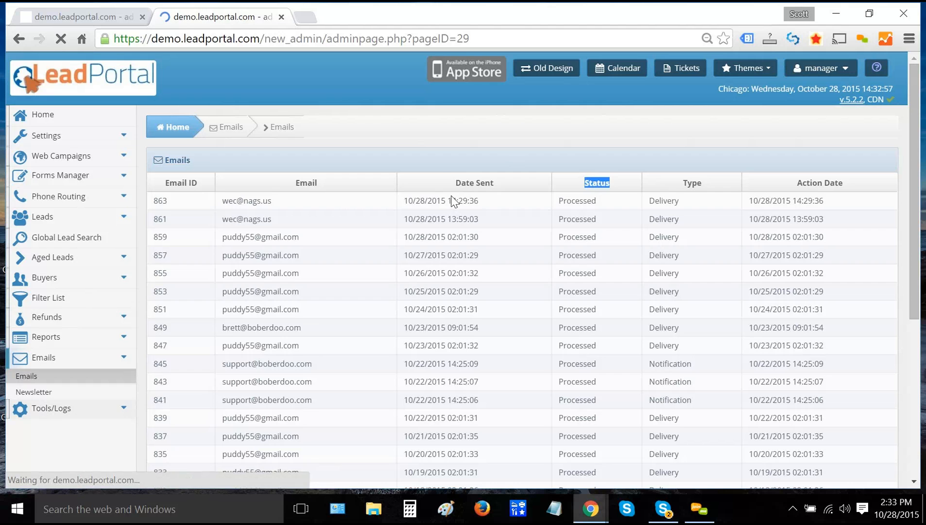
scroll(451, 170, "down", 5)
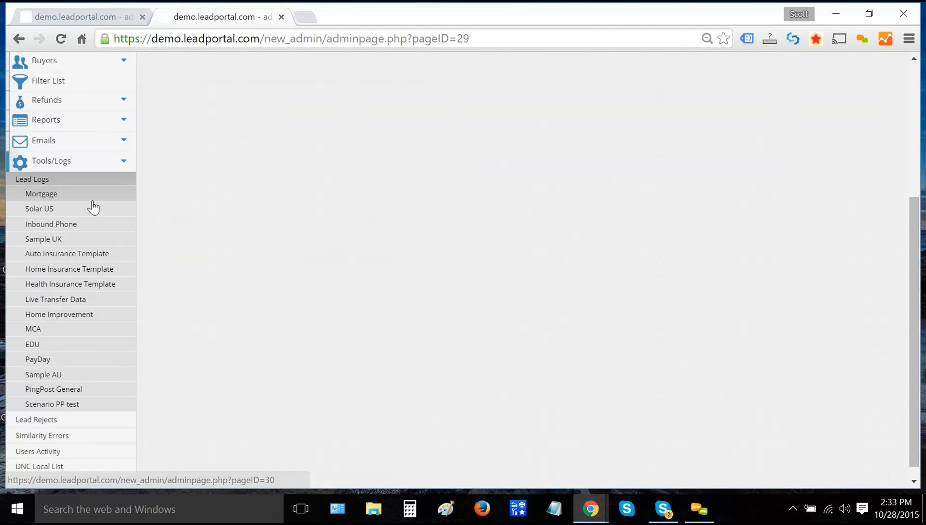
scroll(229, 258, "down", 1)
left_click(48, 407)
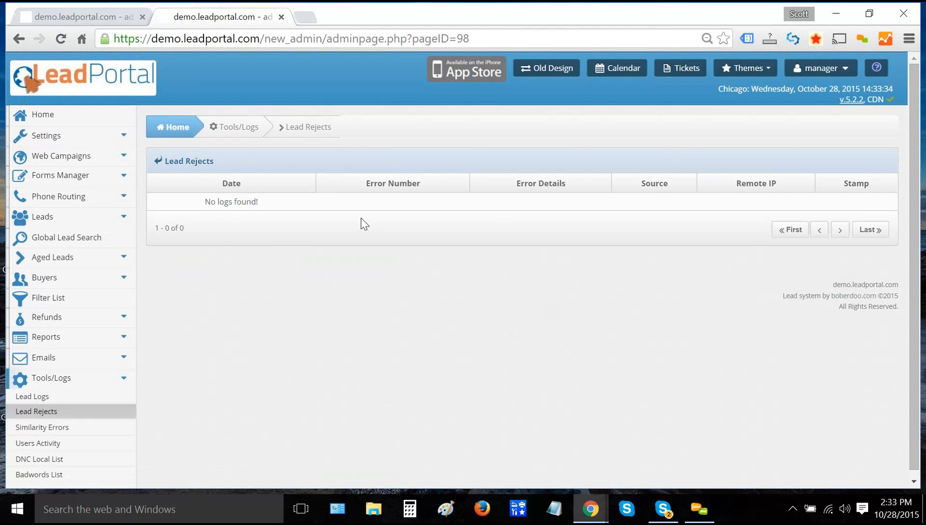
double_click(199, 161)
triple_click(199, 160)
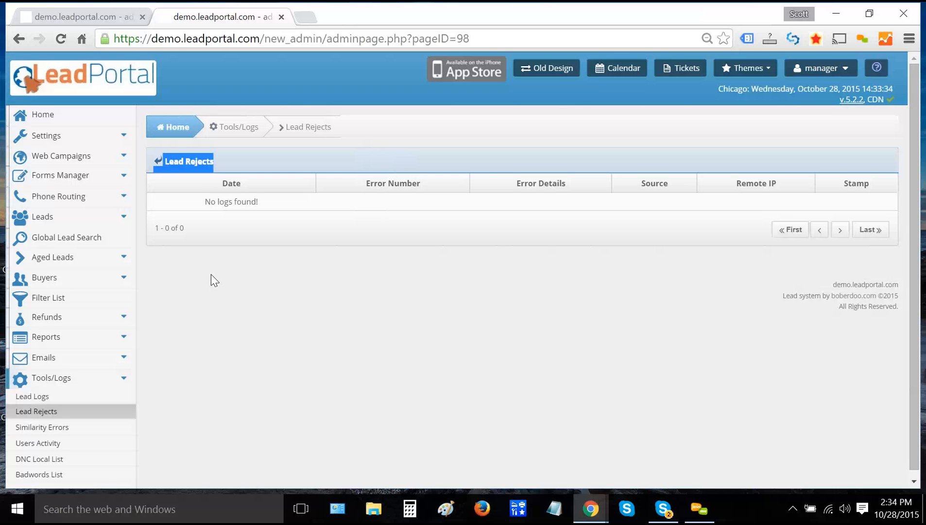
View the DNC Local List and examine the words in the Badwords List without replacing them
scroll(210, 277, "down", 1)
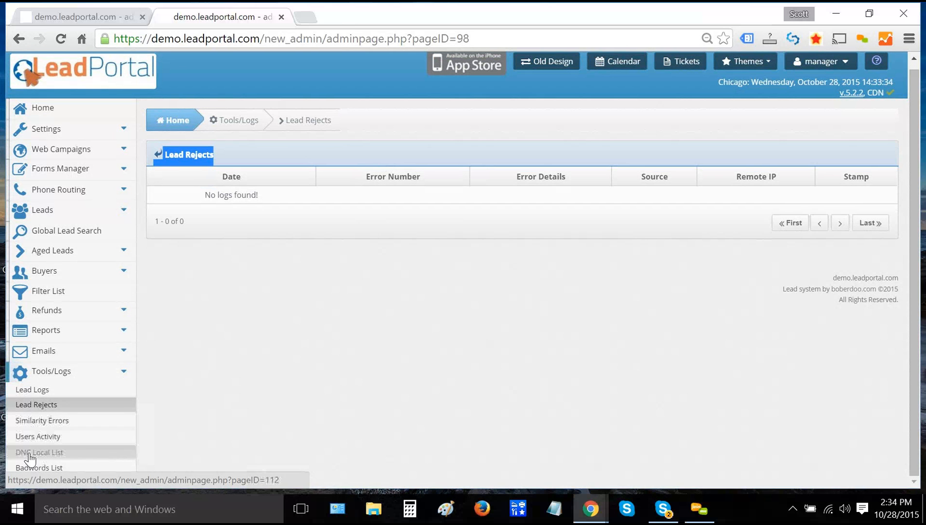
left_click(87, 452)
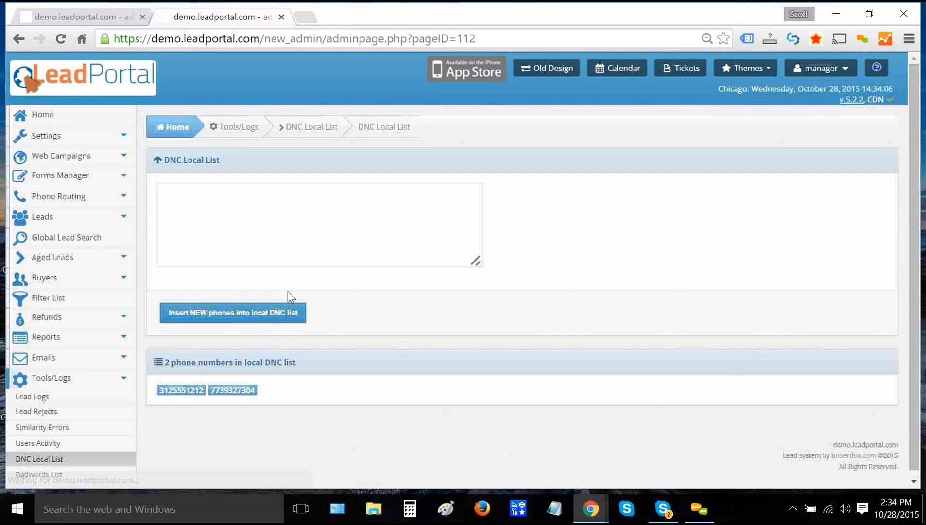
scroll(39, 481, "down", 1)
left_click(34, 468)
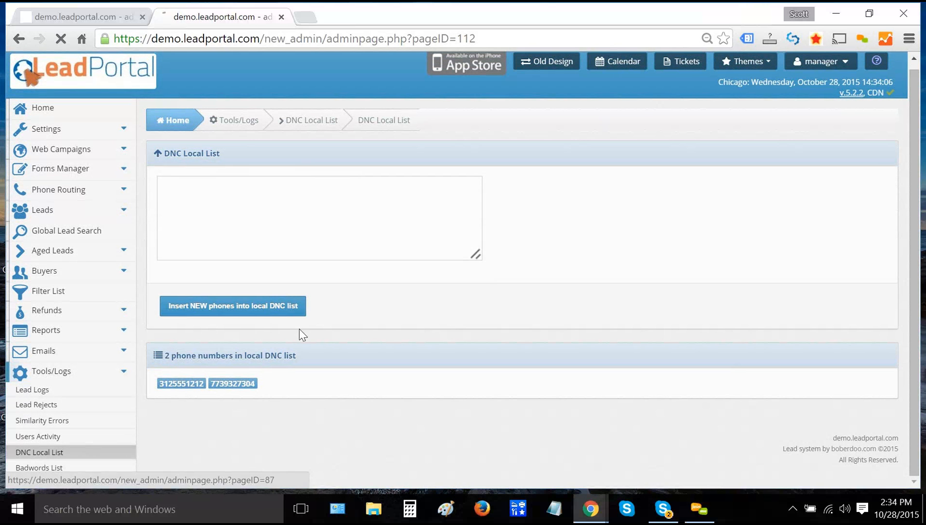
left_click_drag(184, 308, 118, 138)
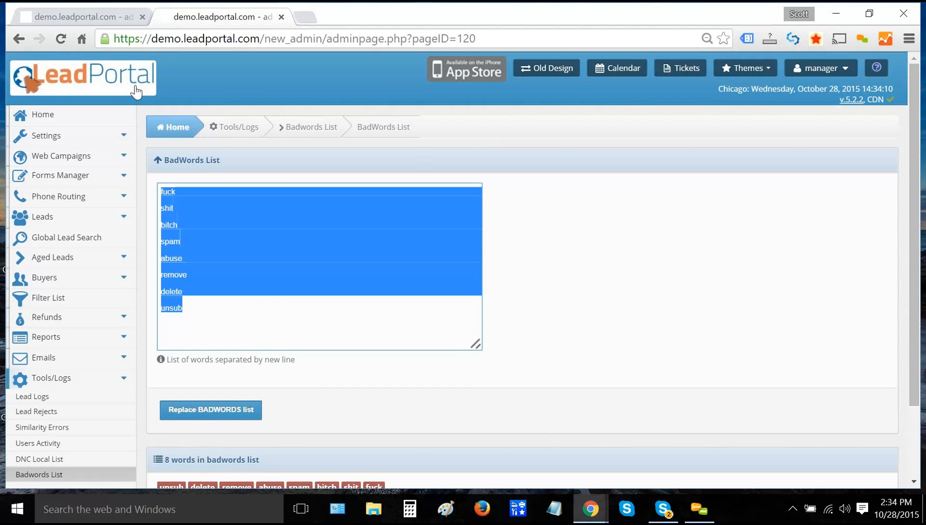
left_click(215, 81)
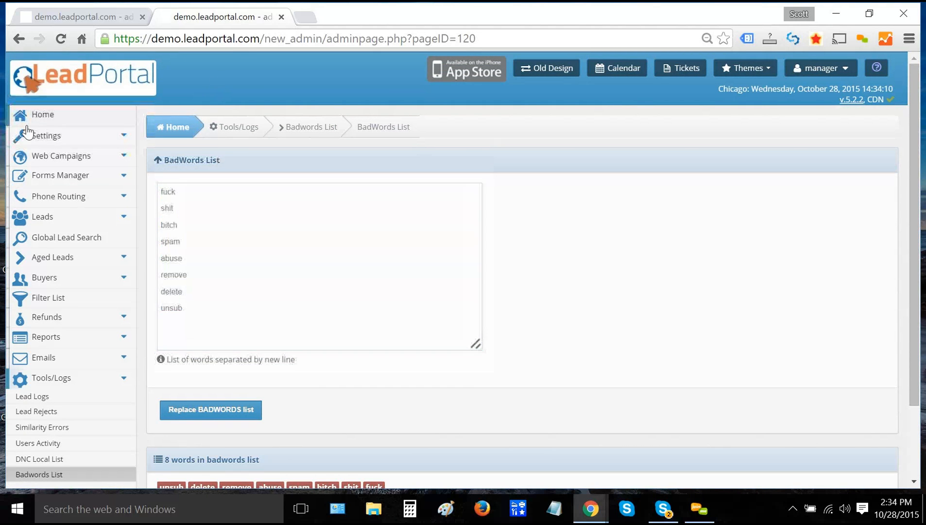
Open the API Specs in the settings and look through the available API functions
left_click(52, 135)
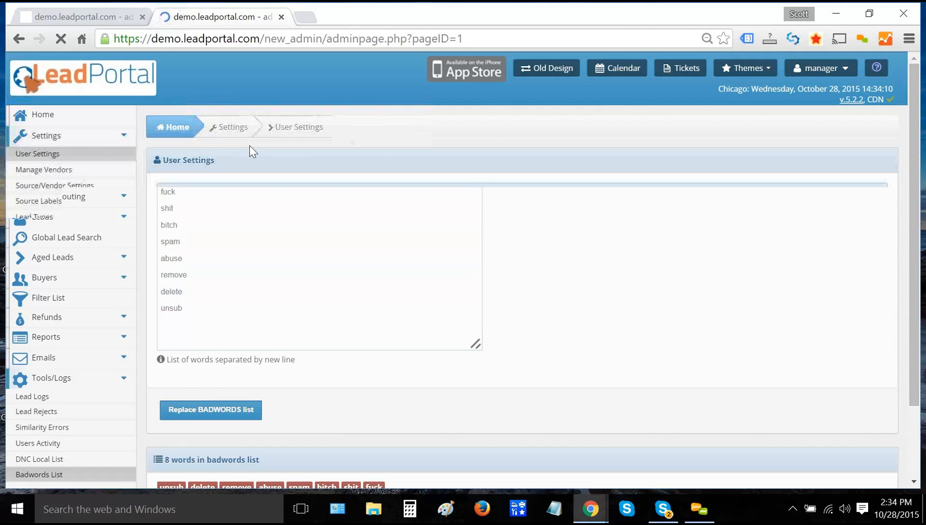
scroll(127, 213, "down", 2)
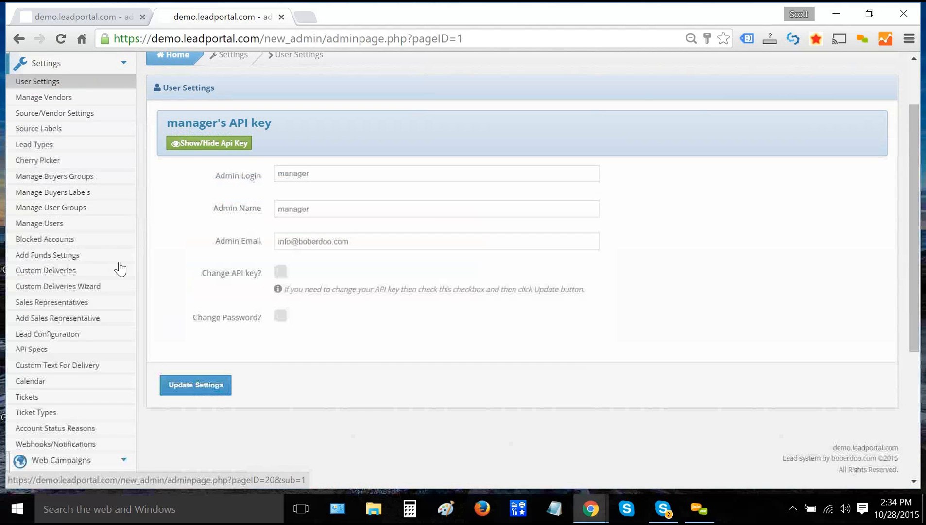
left_click(70, 346)
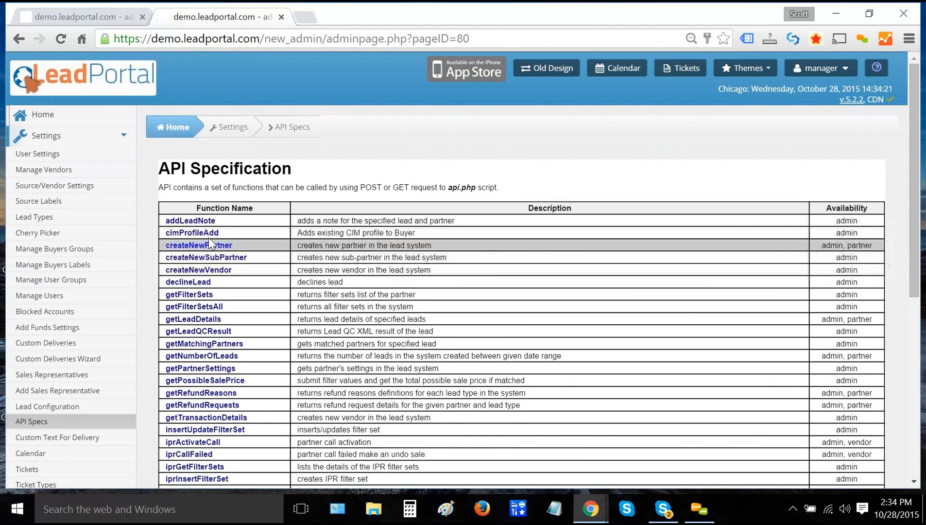
scroll(213, 218, "down", 2)
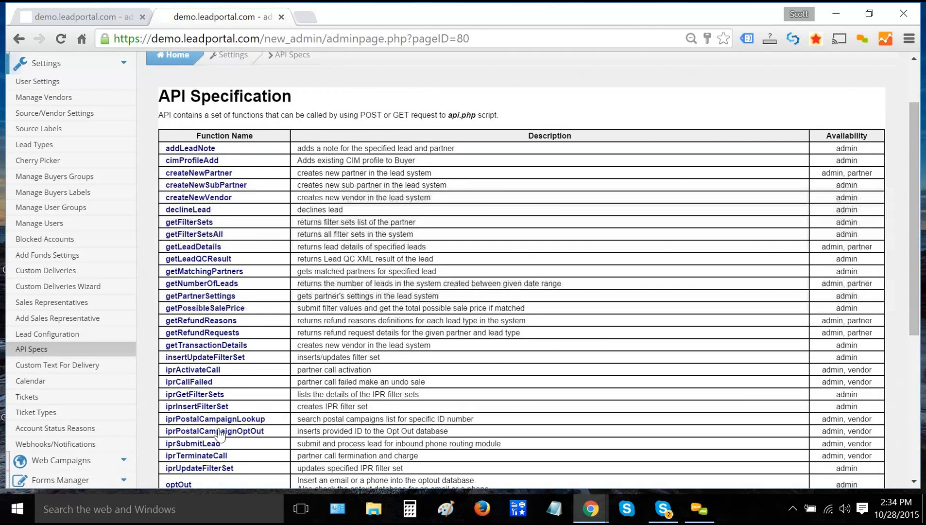
scroll(221, 428, "down", 2)
scroll(229, 249, "up", 4)
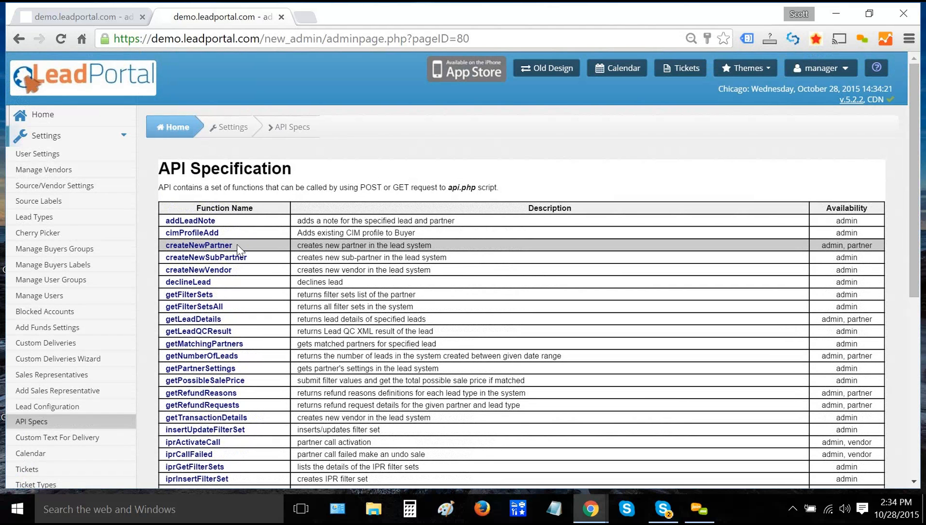
Highlight the createNewPartner function in the API Specification and review the remaining functions
left_click_drag(235, 246, 159, 247)
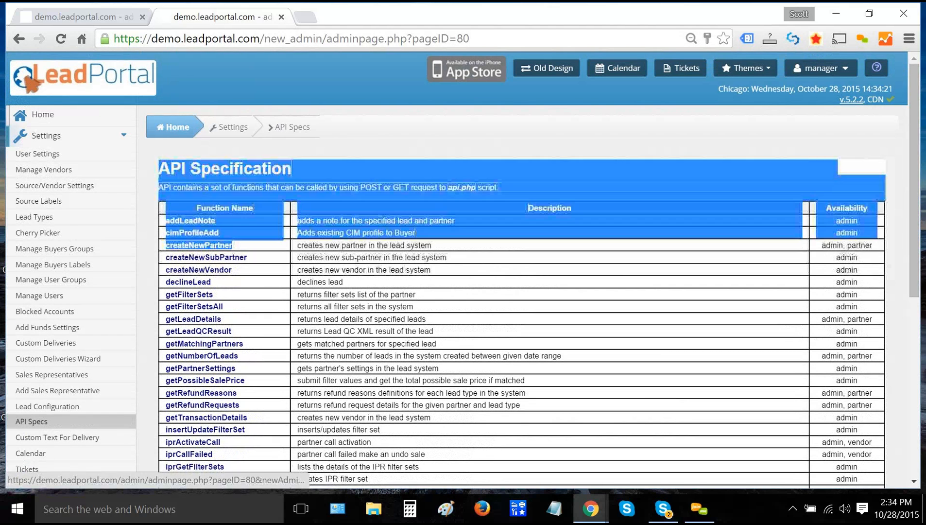
left_click_drag(160, 165, 164, 246)
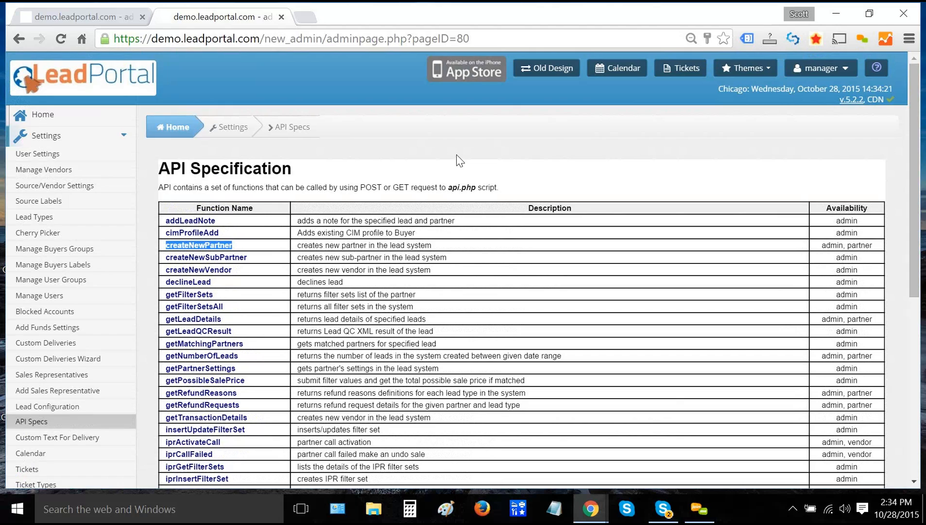
scroll(483, 185, "down", 6)
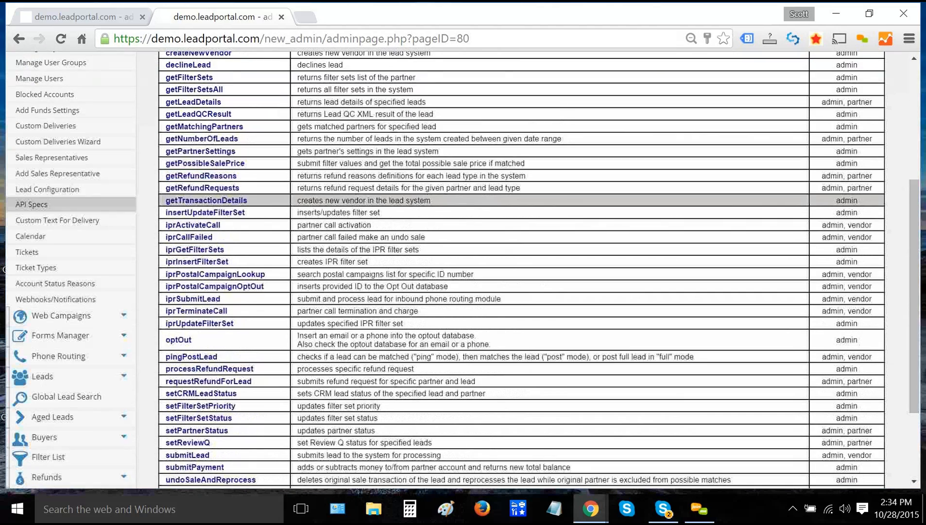
scroll(462, 194, "up", 6)
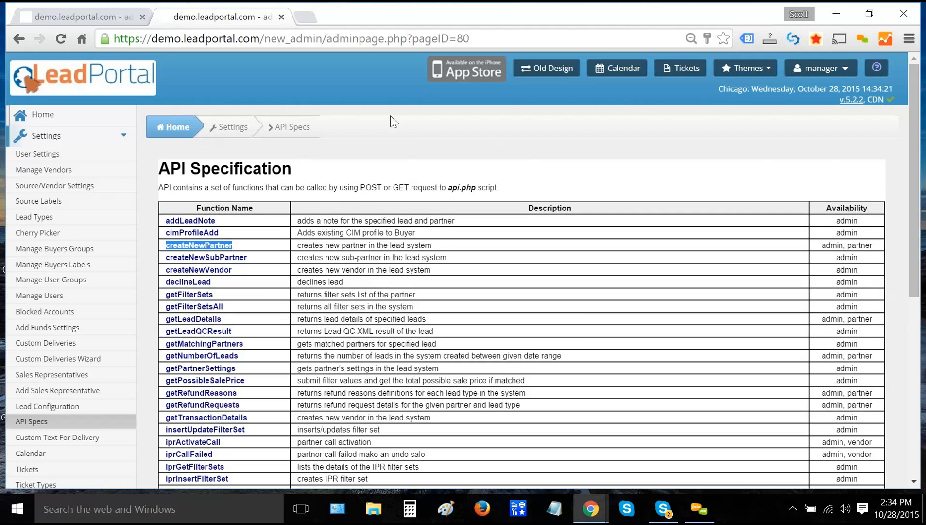
Open the Webhooks/Notifications settings and look through the notifications configured for each event
scroll(68, 316, "down", 3)
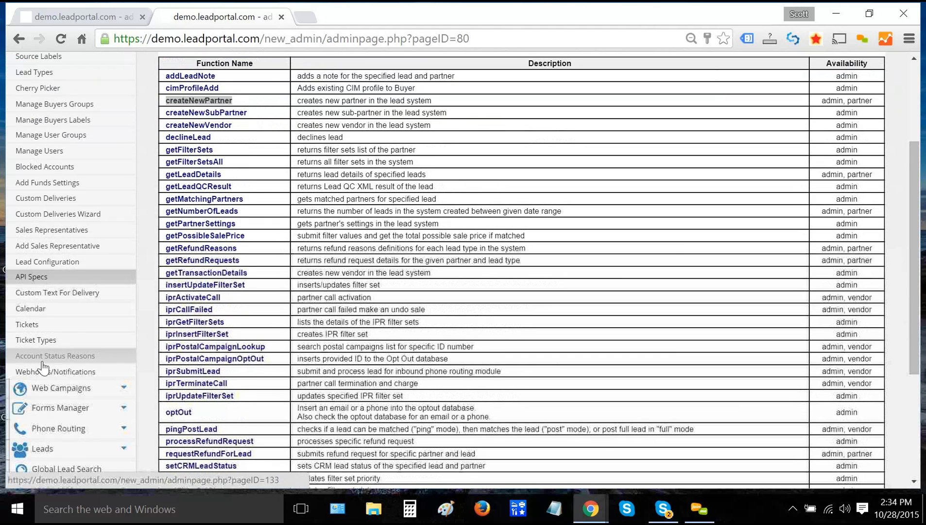
left_click(49, 372)
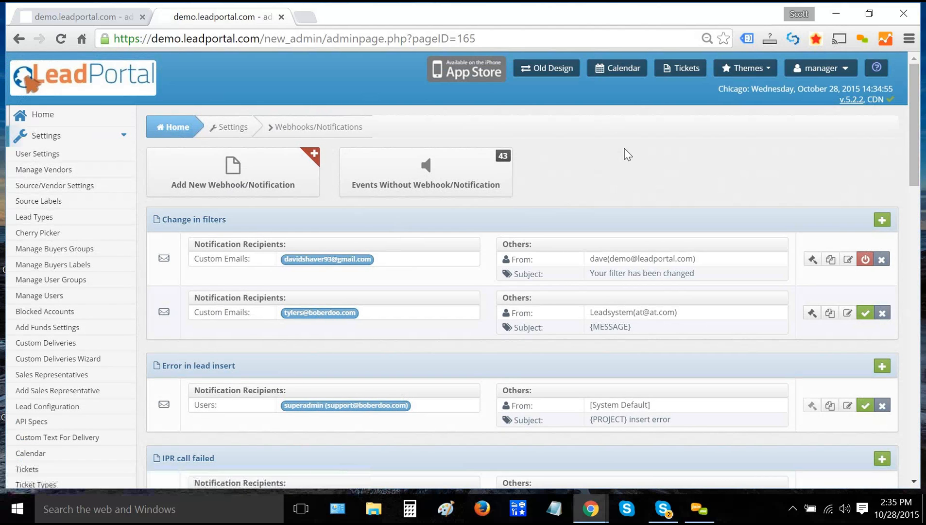
scroll(624, 149, "down", 9)
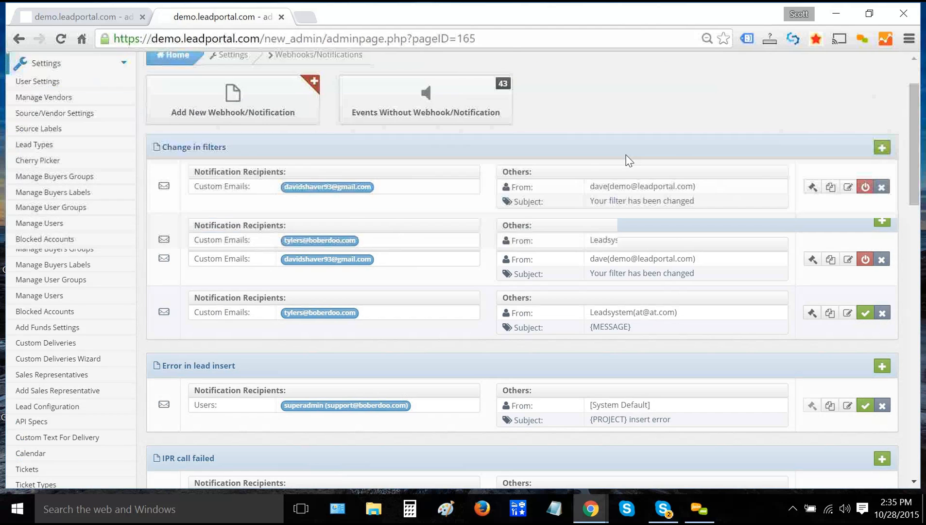
scroll(627, 158, "down", 8)
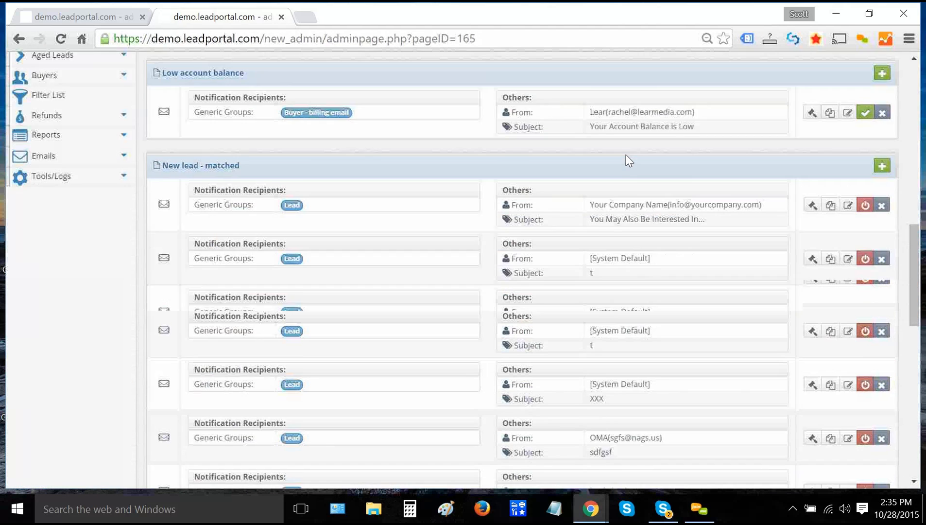
Start adding a new webhook/notification and look through the events that can trigger it, including limits, payment failures and LeadQC rejects
scroll(626, 160, "up", 20)
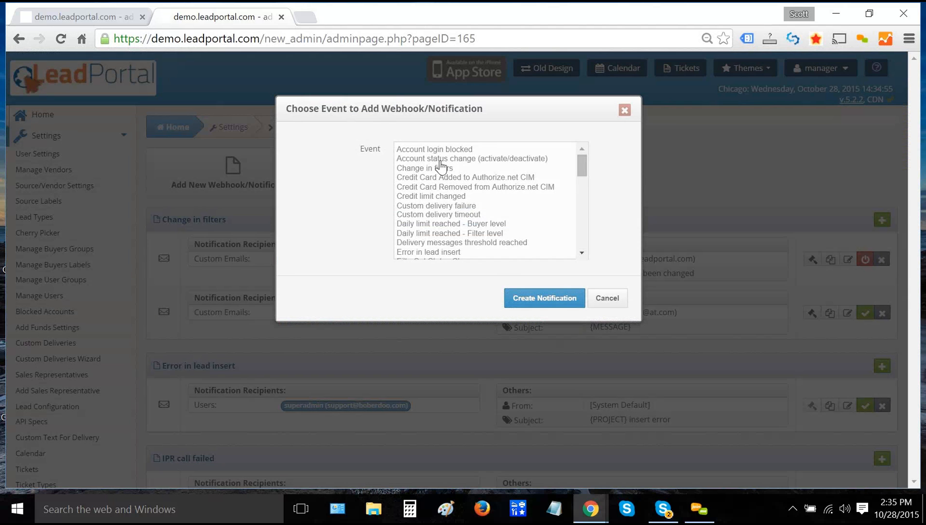
scroll(440, 166, "down", 5)
scroll(441, 168, "up", 4)
scroll(440, 167, "up", 3)
left_click(442, 151)
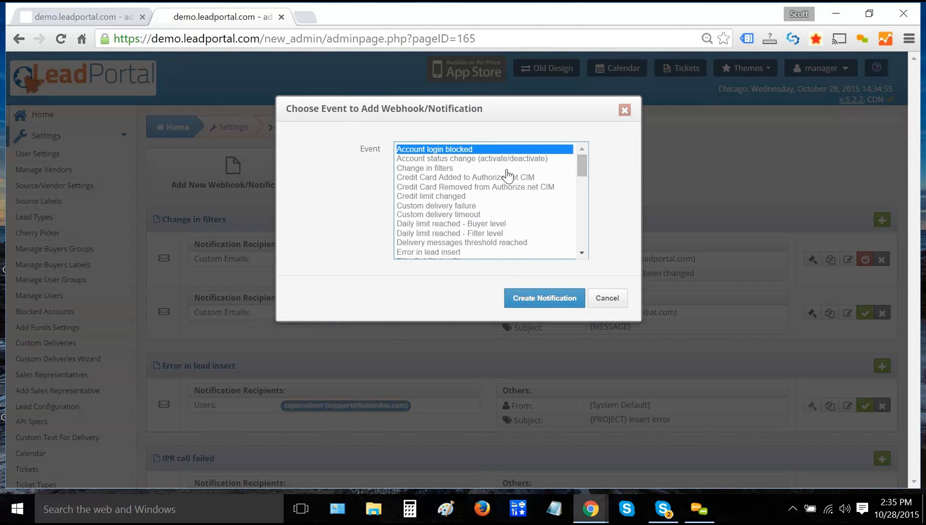
scroll(481, 189, "down", 3)
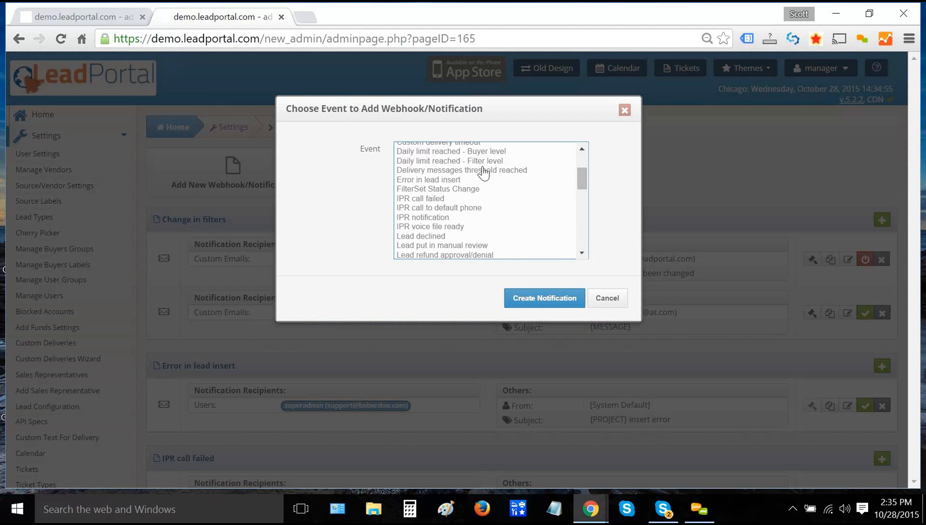
left_click(468, 151)
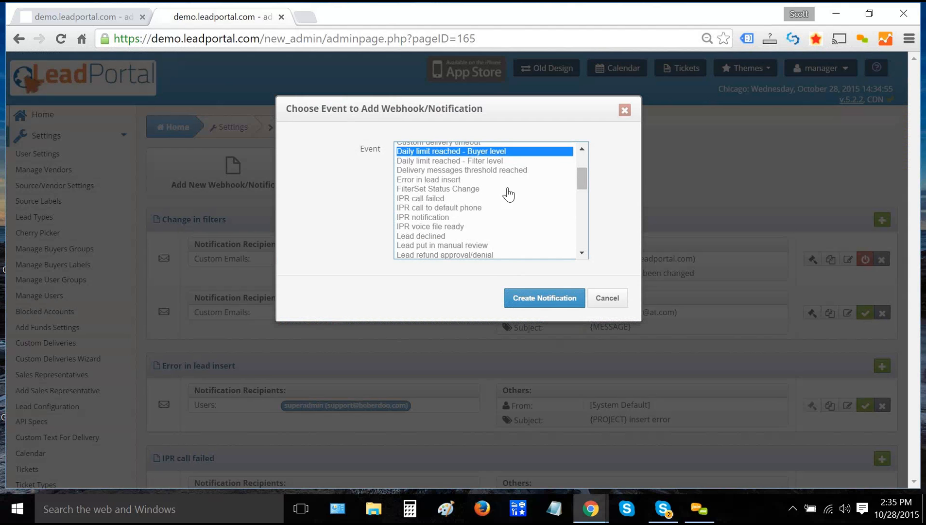
scroll(495, 199, "down", 3)
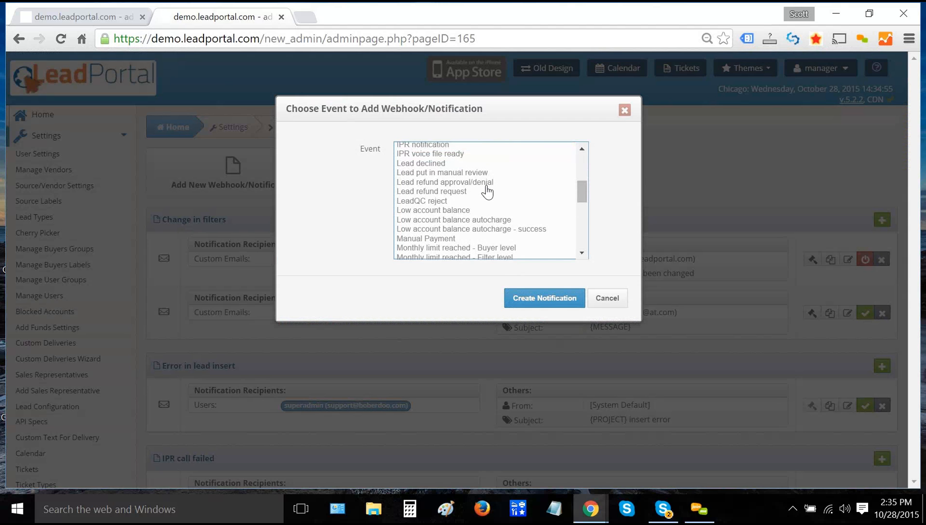
scroll(486, 194, "down", 3)
scroll(480, 207, "down", 3)
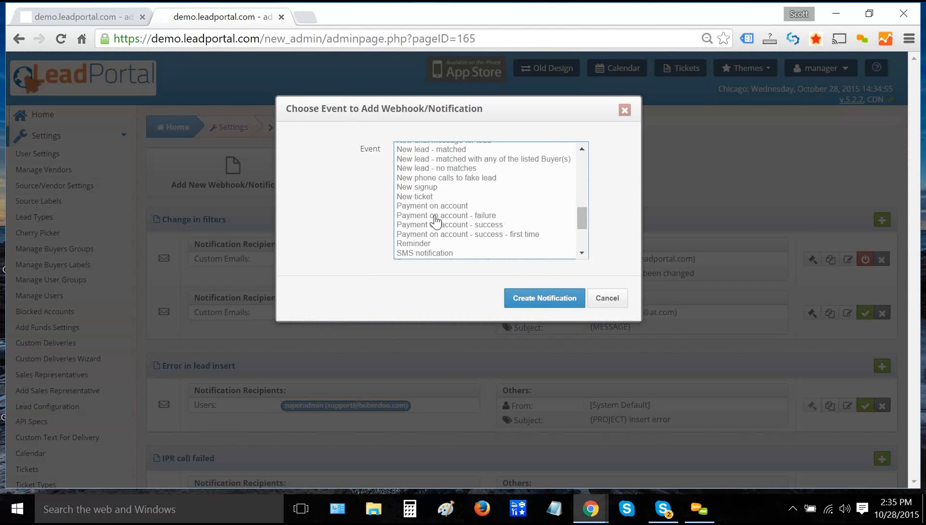
left_click(435, 216)
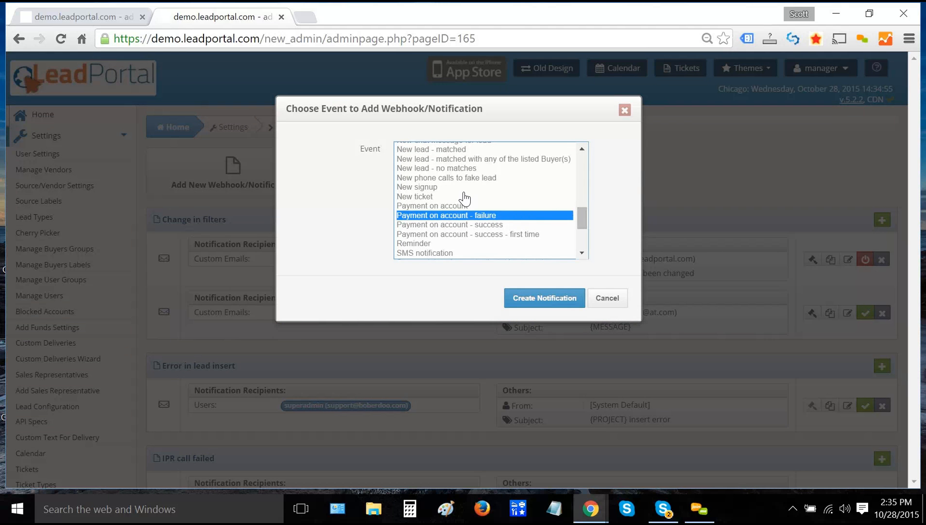
scroll(489, 199, "up", 4)
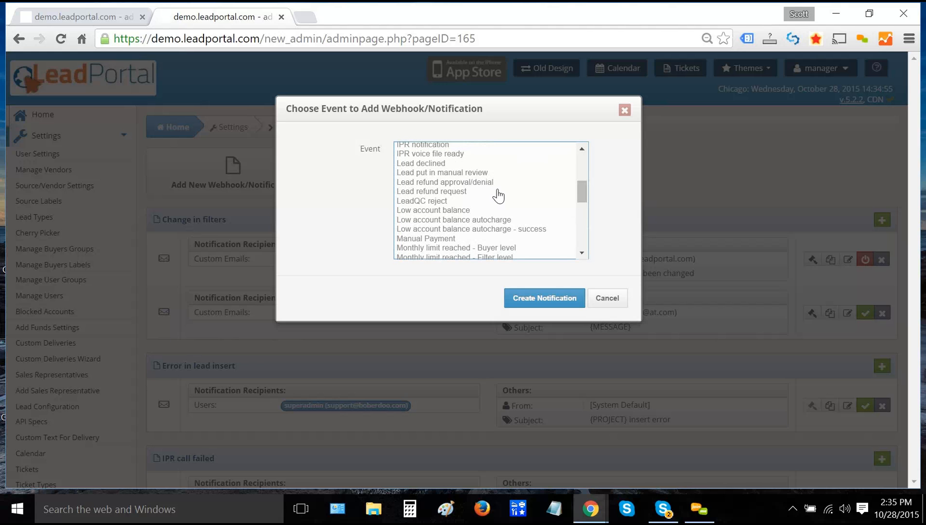
left_click(444, 201)
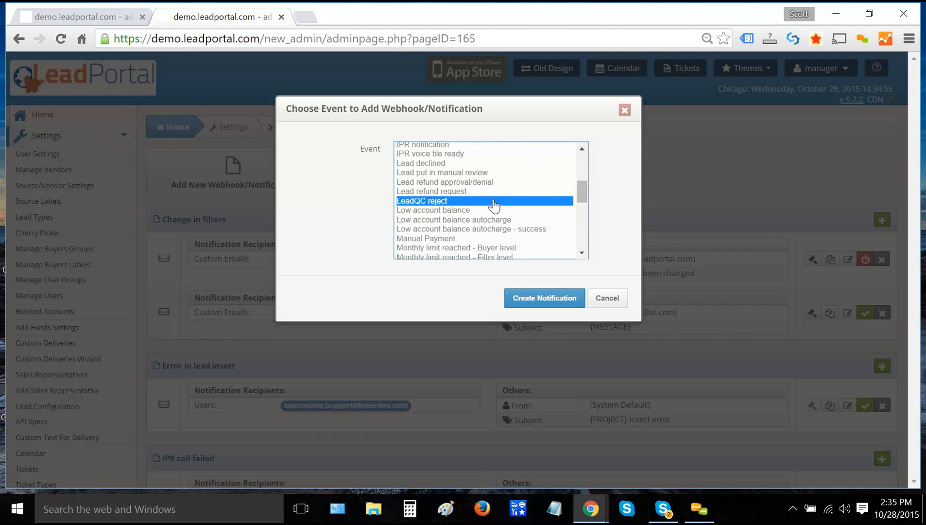
scroll(494, 206, "down", 5)
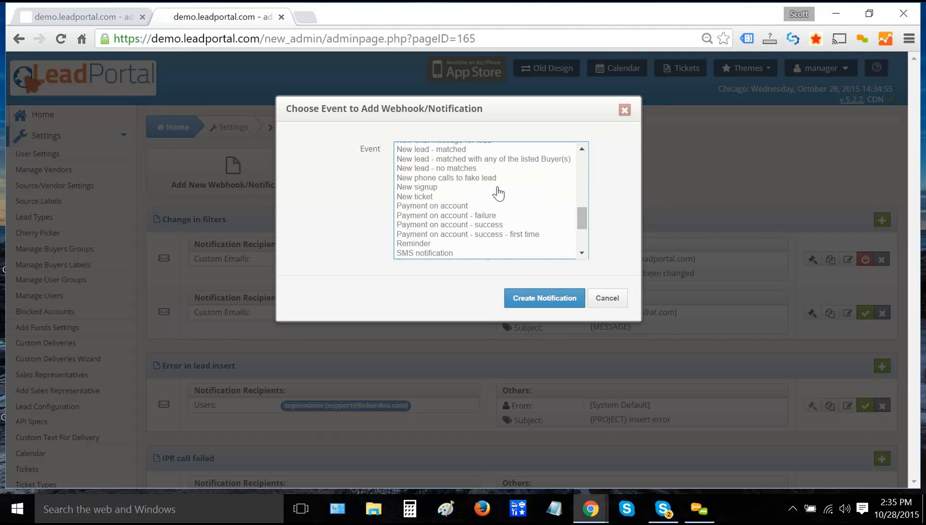
Choose the New lead - matched event and create a notification for it
scroll(495, 194, "up", 3)
left_click(430, 223)
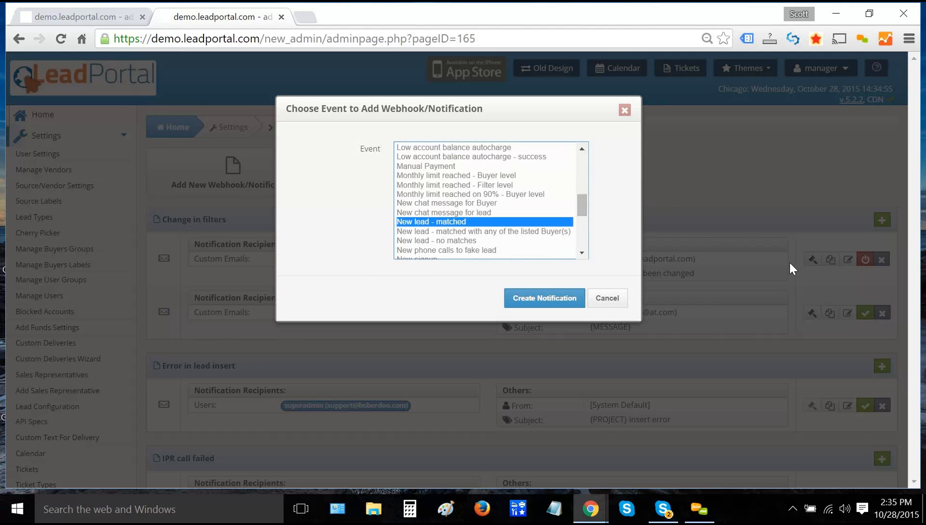
left_click(545, 298)
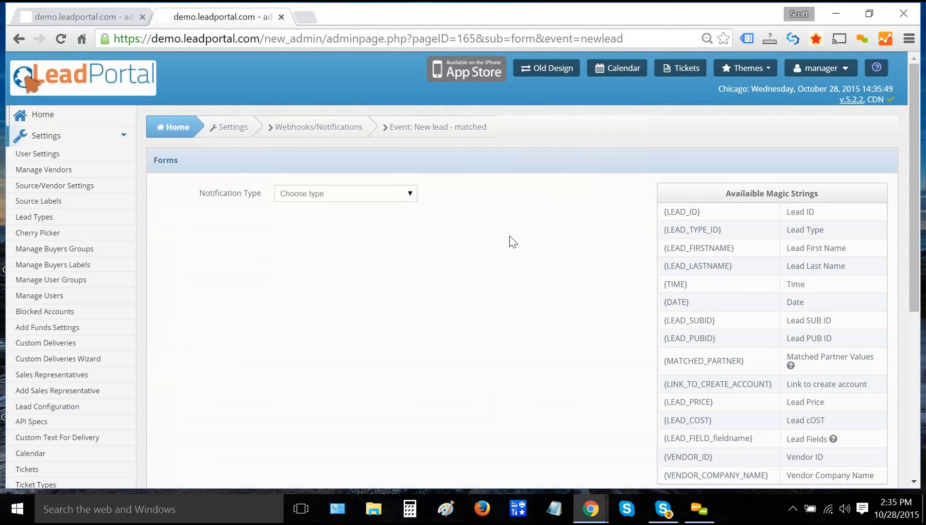
Set the notification type to Email and choose Lead as the recipient group
left_click(409, 195)
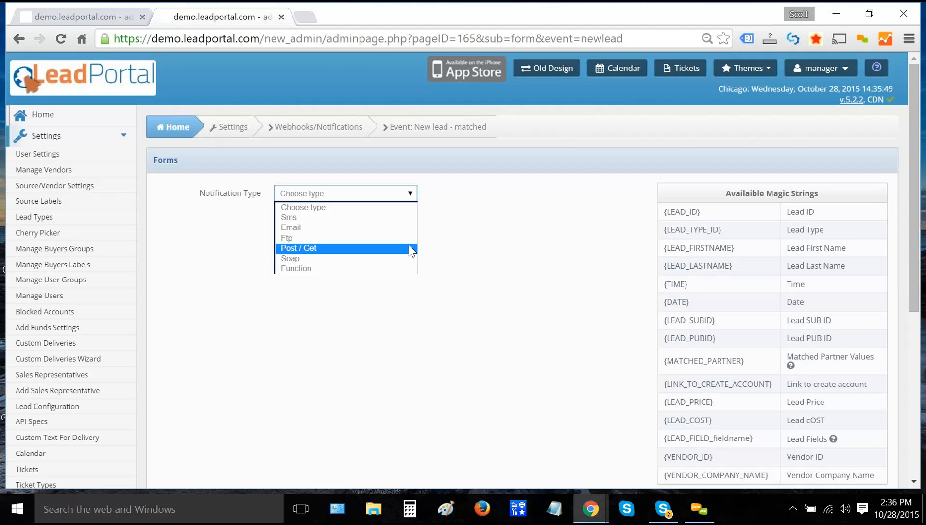
left_click(357, 231)
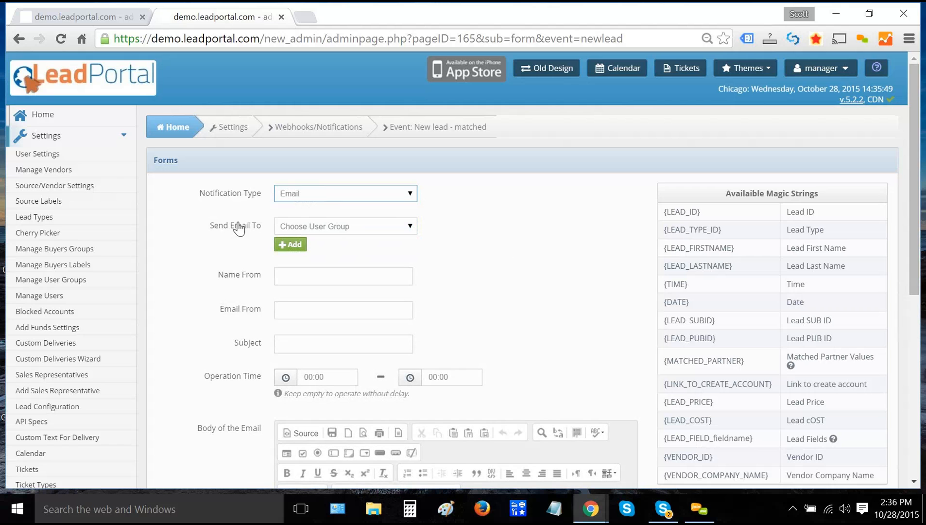
left_click(329, 228)
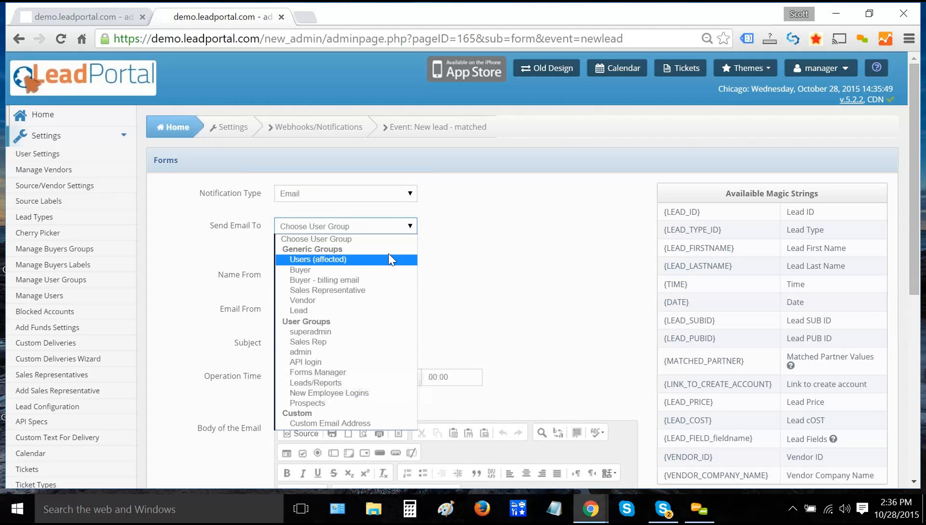
left_click(298, 310)
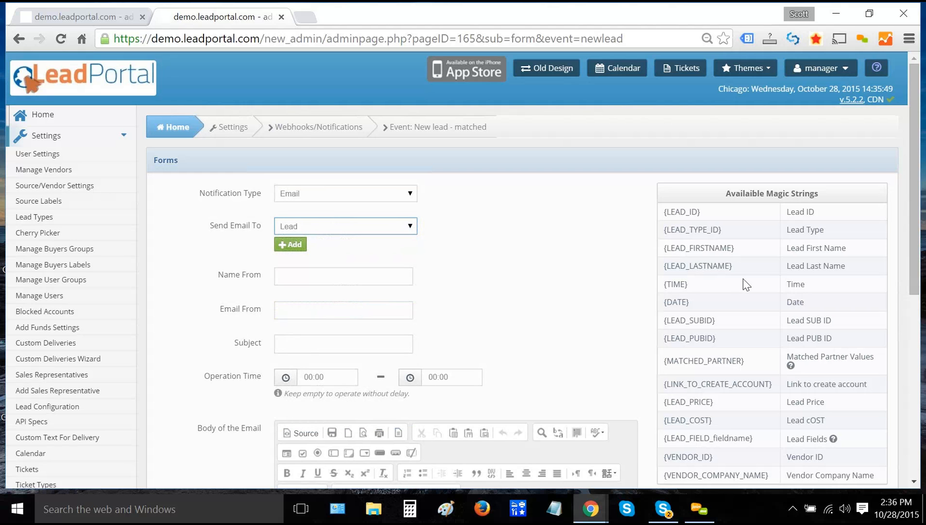
Examine the sender name, sender email, subject and body fields of the email form and the list of available magic strings
triple_click(233, 282)
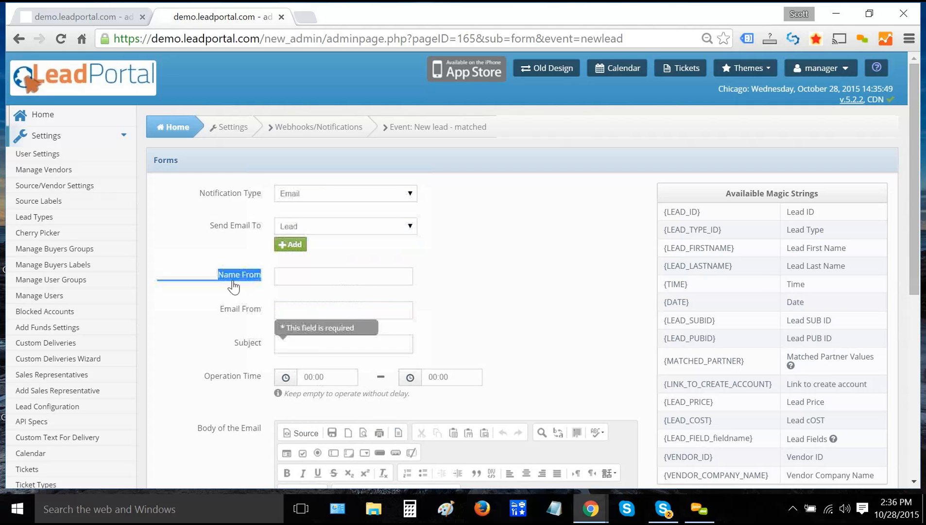
double_click(230, 309)
double_click(247, 346)
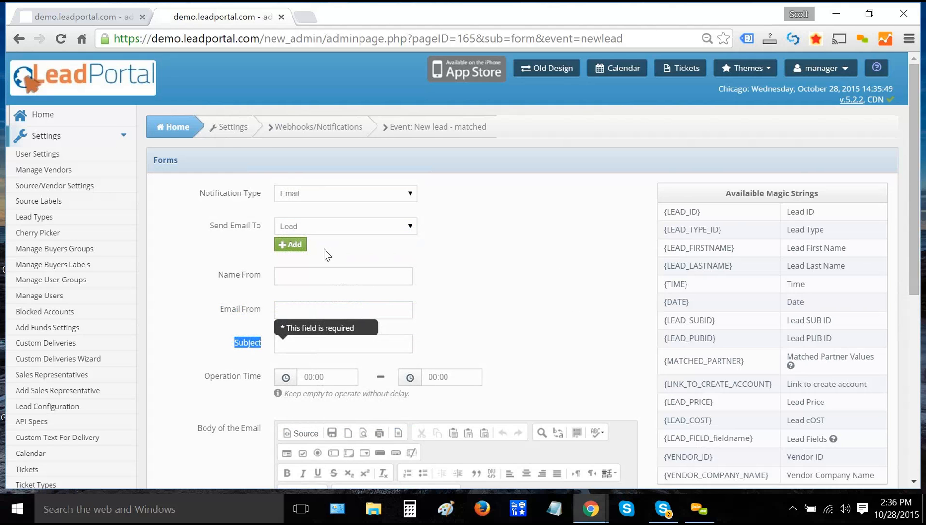
scroll(326, 254, "down", 3)
scroll(734, 180, "down", 2)
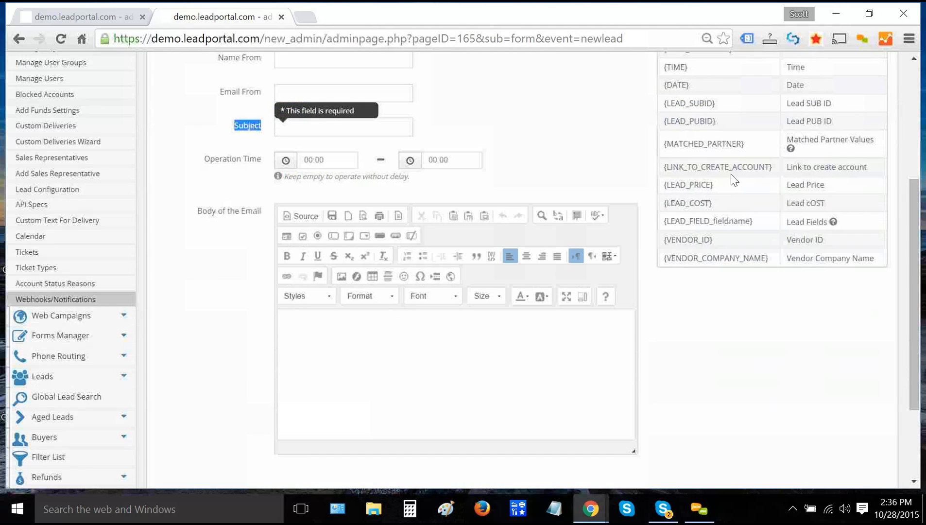
left_click_drag(744, 144, 656, 147)
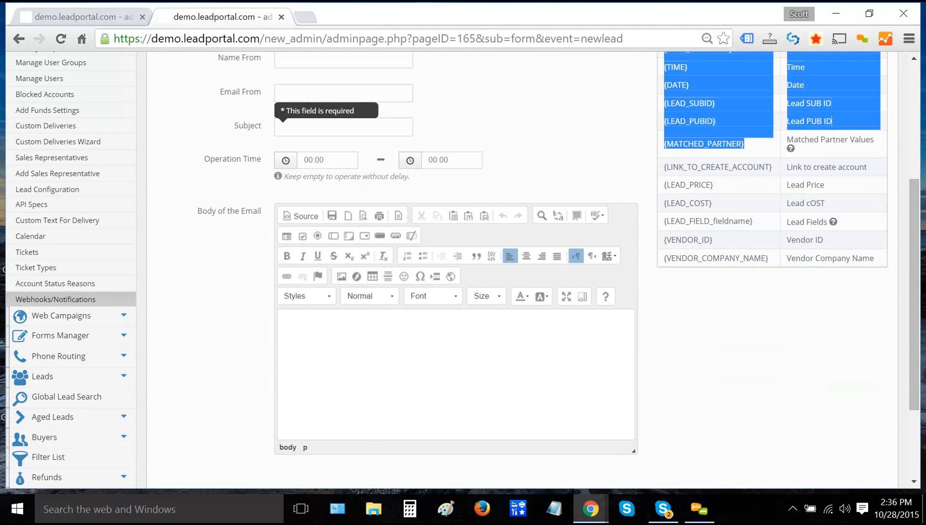
left_click(757, 148)
scroll(750, 141, "up", 5)
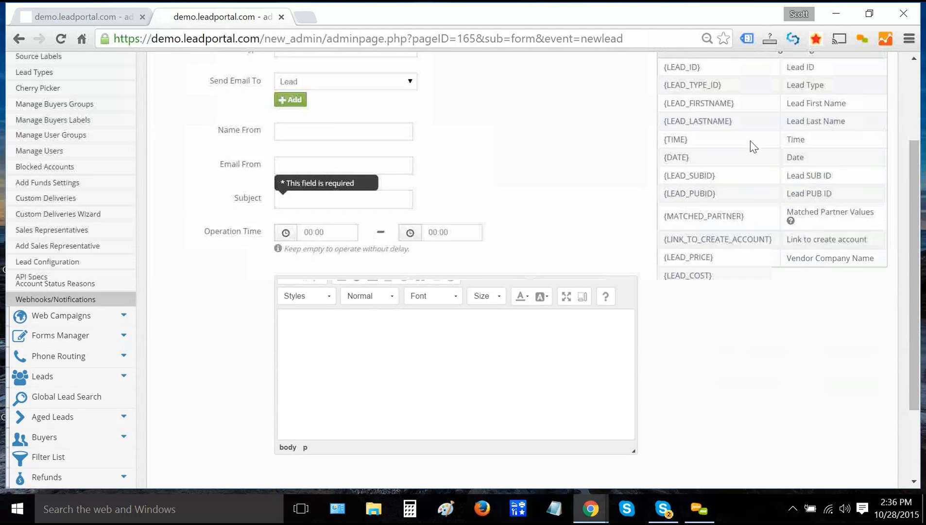
triple_click(771, 194)
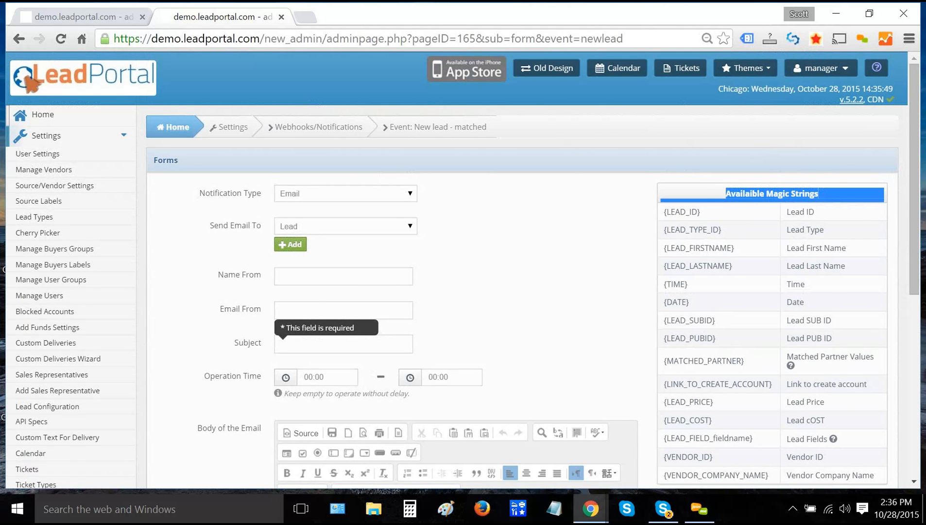
Copy the {MATCHED_PARTNER} magic string into the body of the email
scroll(734, 300, "down", 2)
left_click_drag(745, 290, 663, 290)
key("ctrl+c")
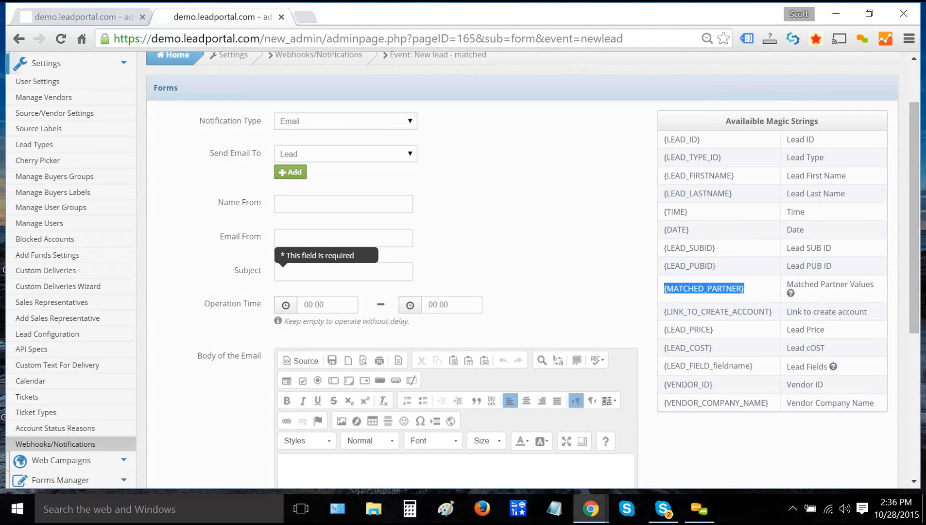
scroll(504, 286, "down", 2)
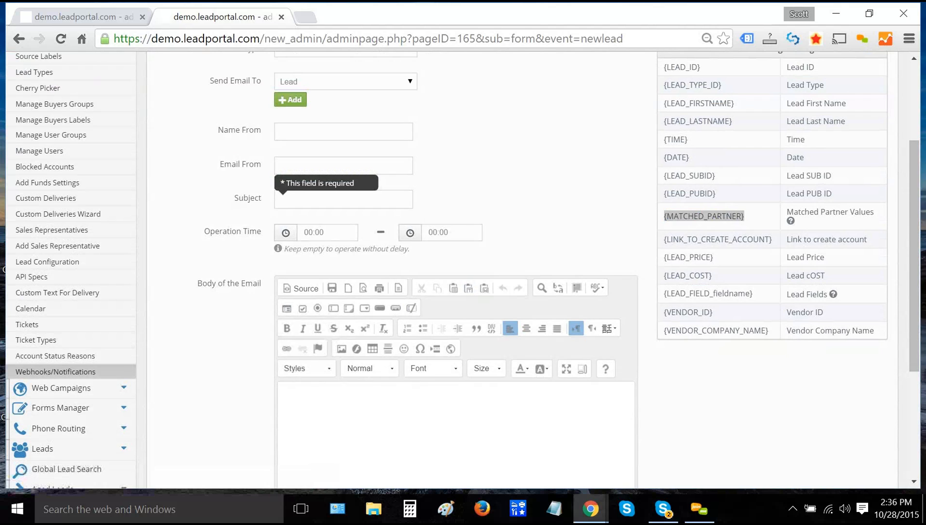
key("ctrl+v")
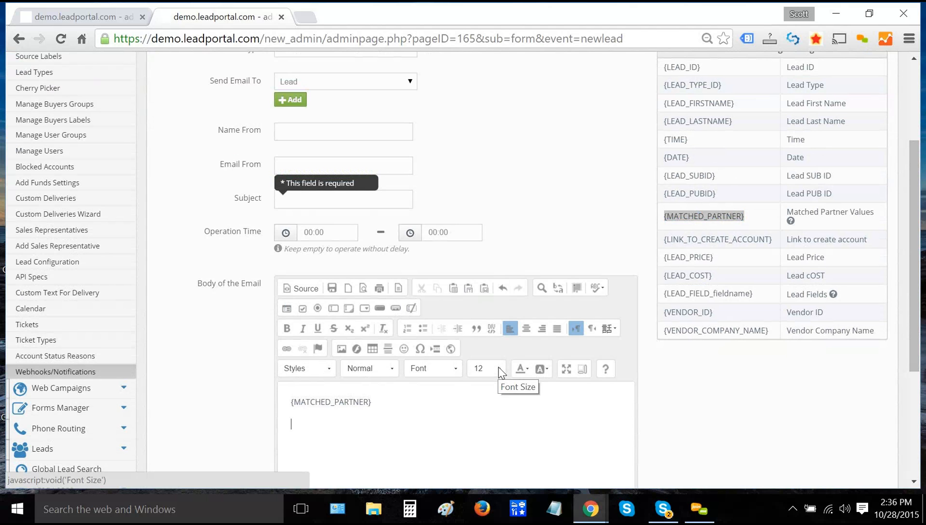
Review the lead first and last name magic strings and the rest of the email notification form
scroll(722, 292, "up", 3)
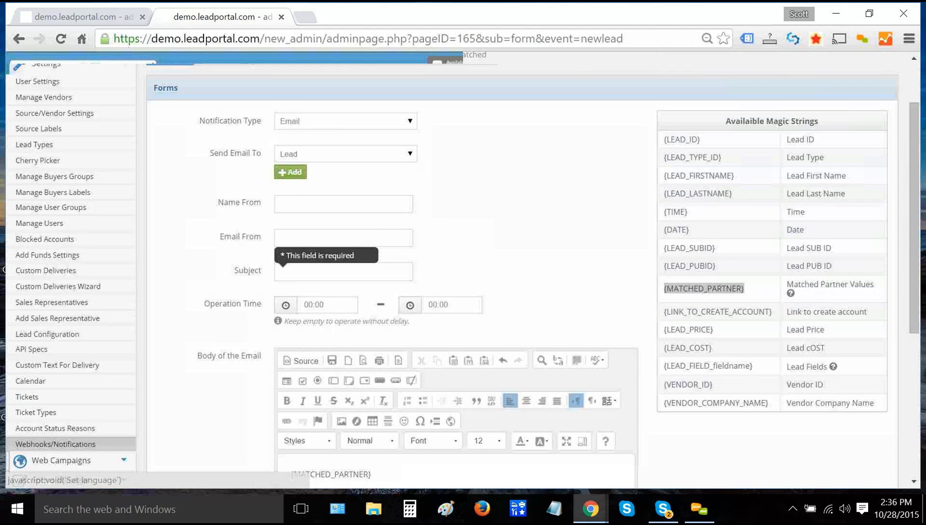
left_click_drag(709, 247, 732, 266)
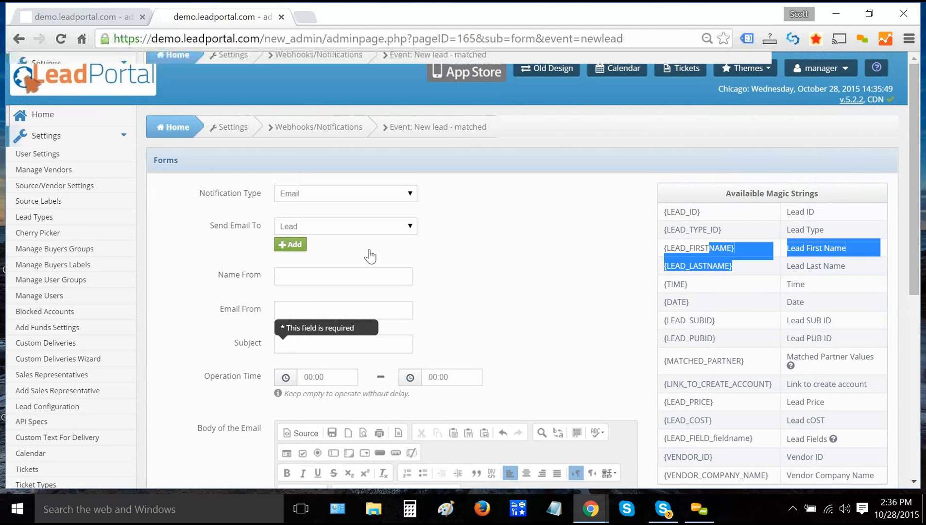
scroll(368, 255, "down", 3)
scroll(360, 276, "down", 2)
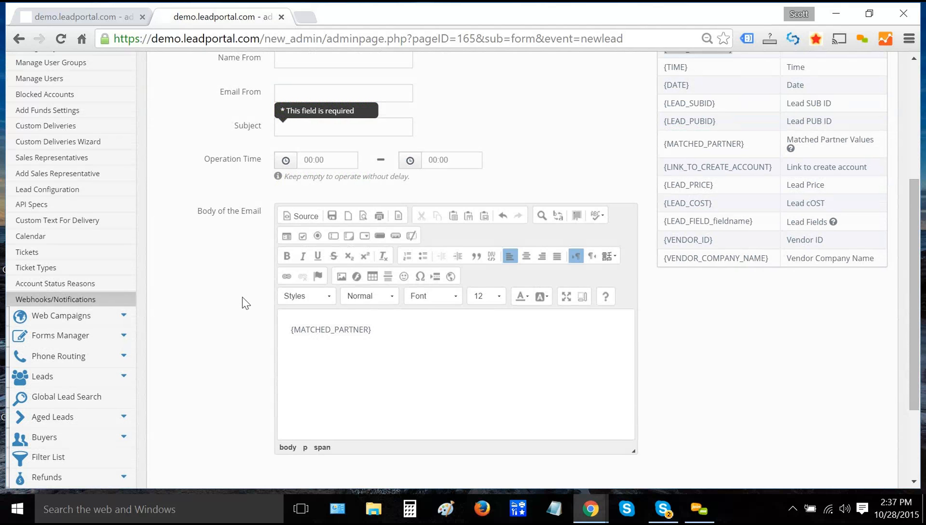
scroll(204, 324, "up", 3)
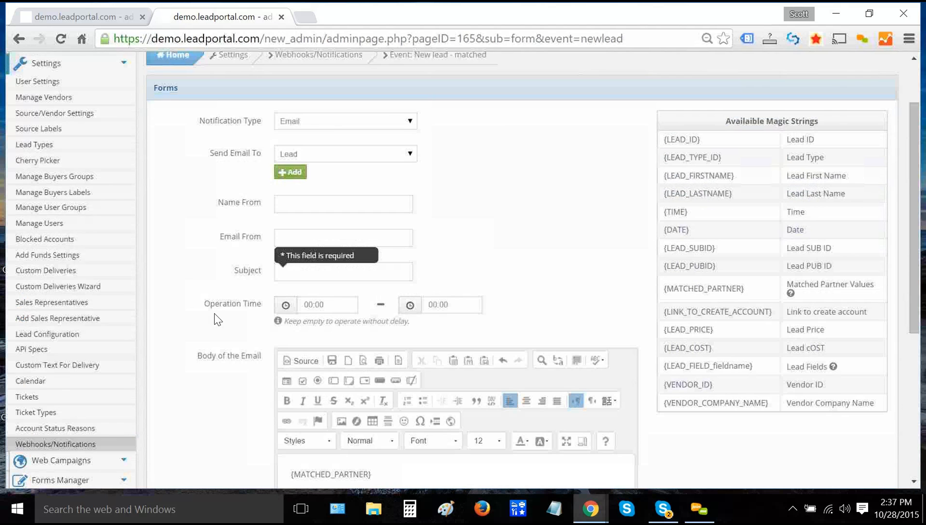
Open the Lead Types settings
left_click(46, 146)
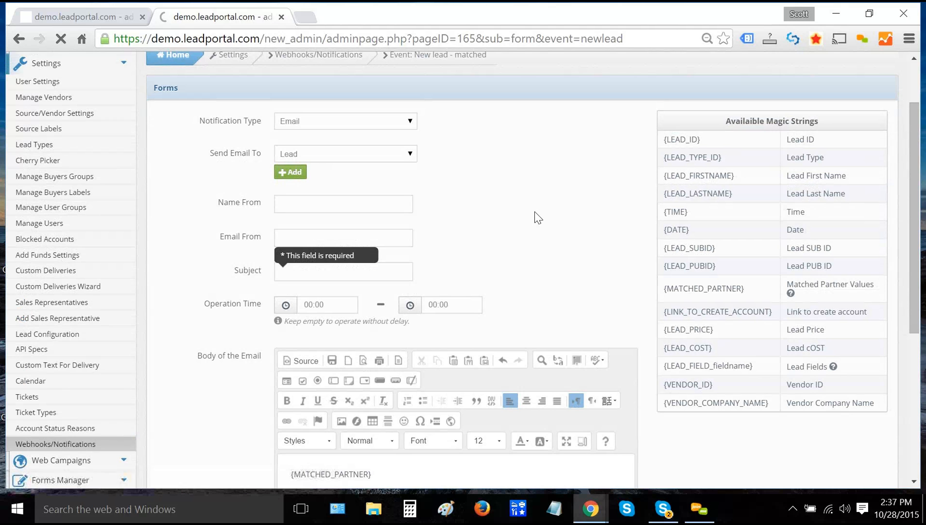